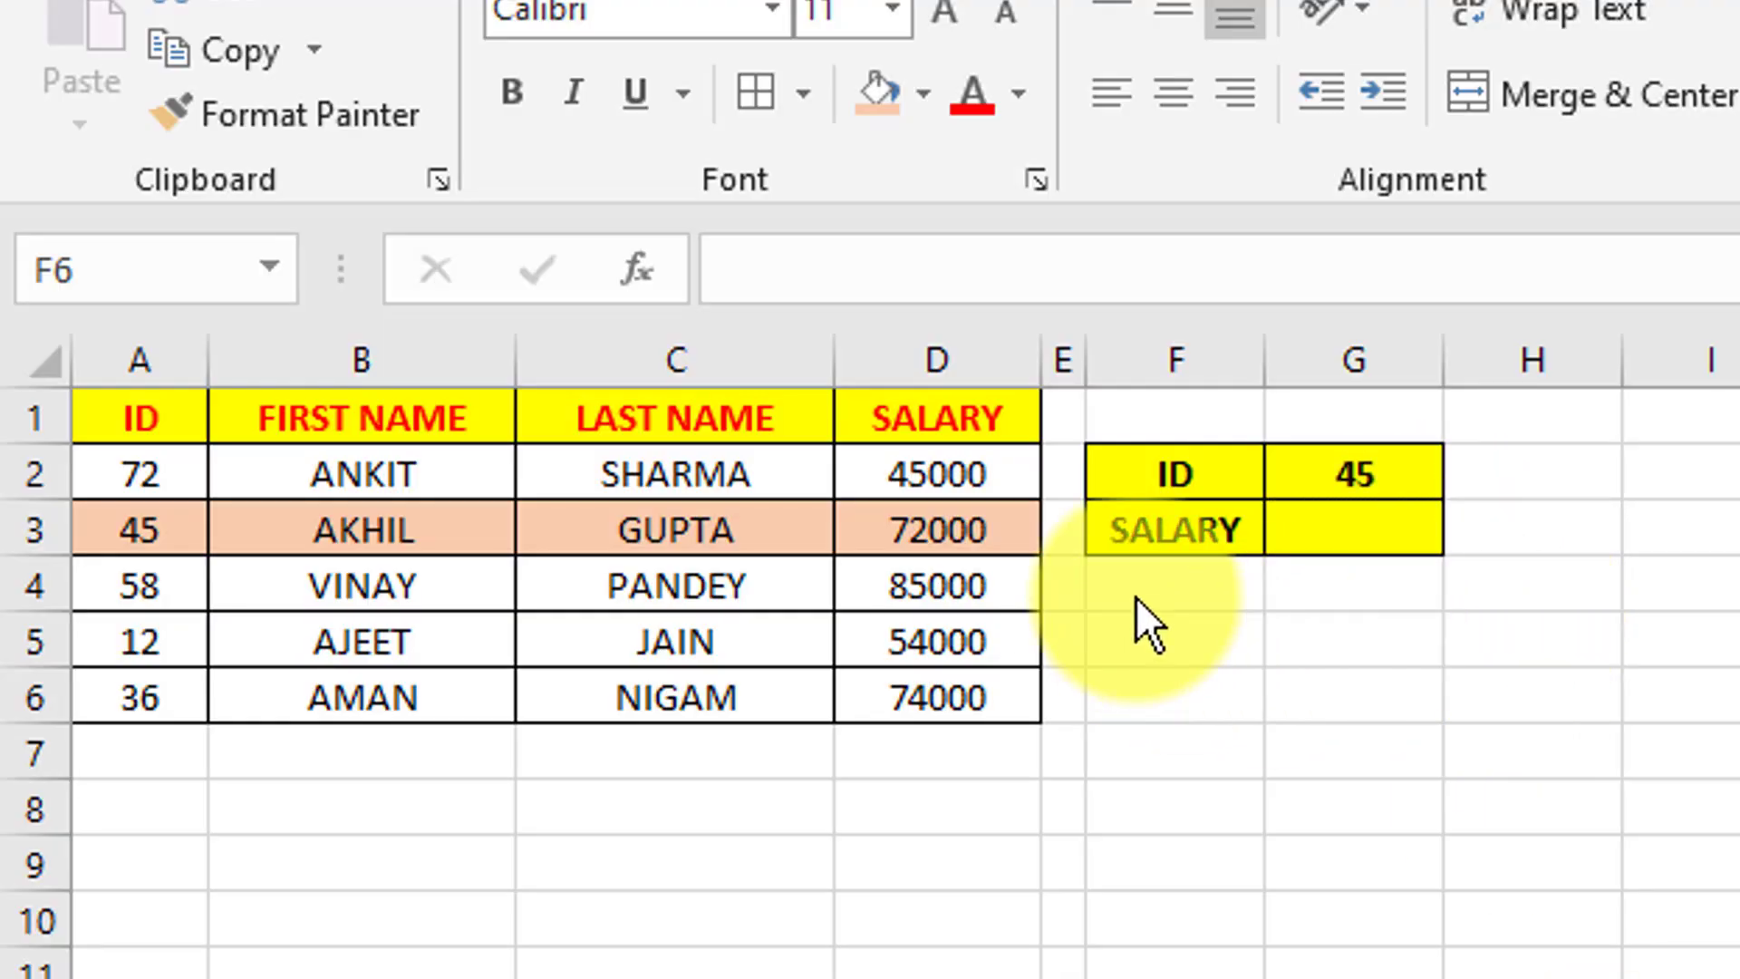
Highlight the ID column A1:A6 and the FIRST NAME column to explain the lookup table.
left_click(1314, 533)
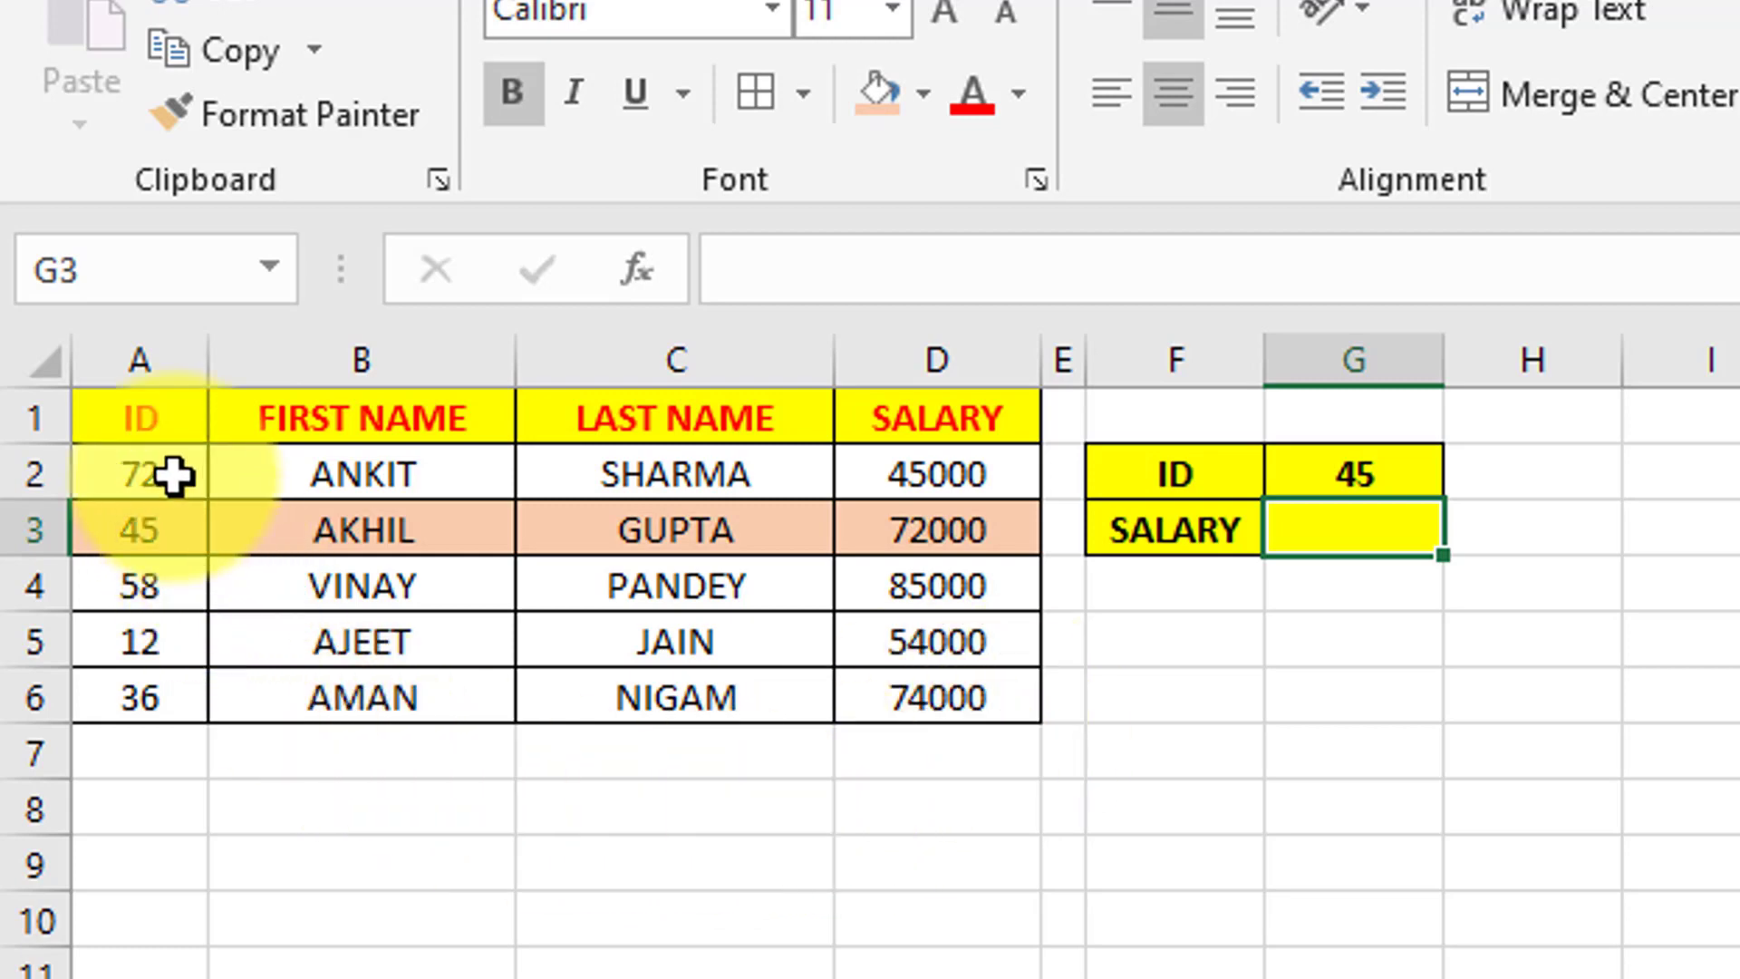
left_click_drag(171, 424, 187, 697)
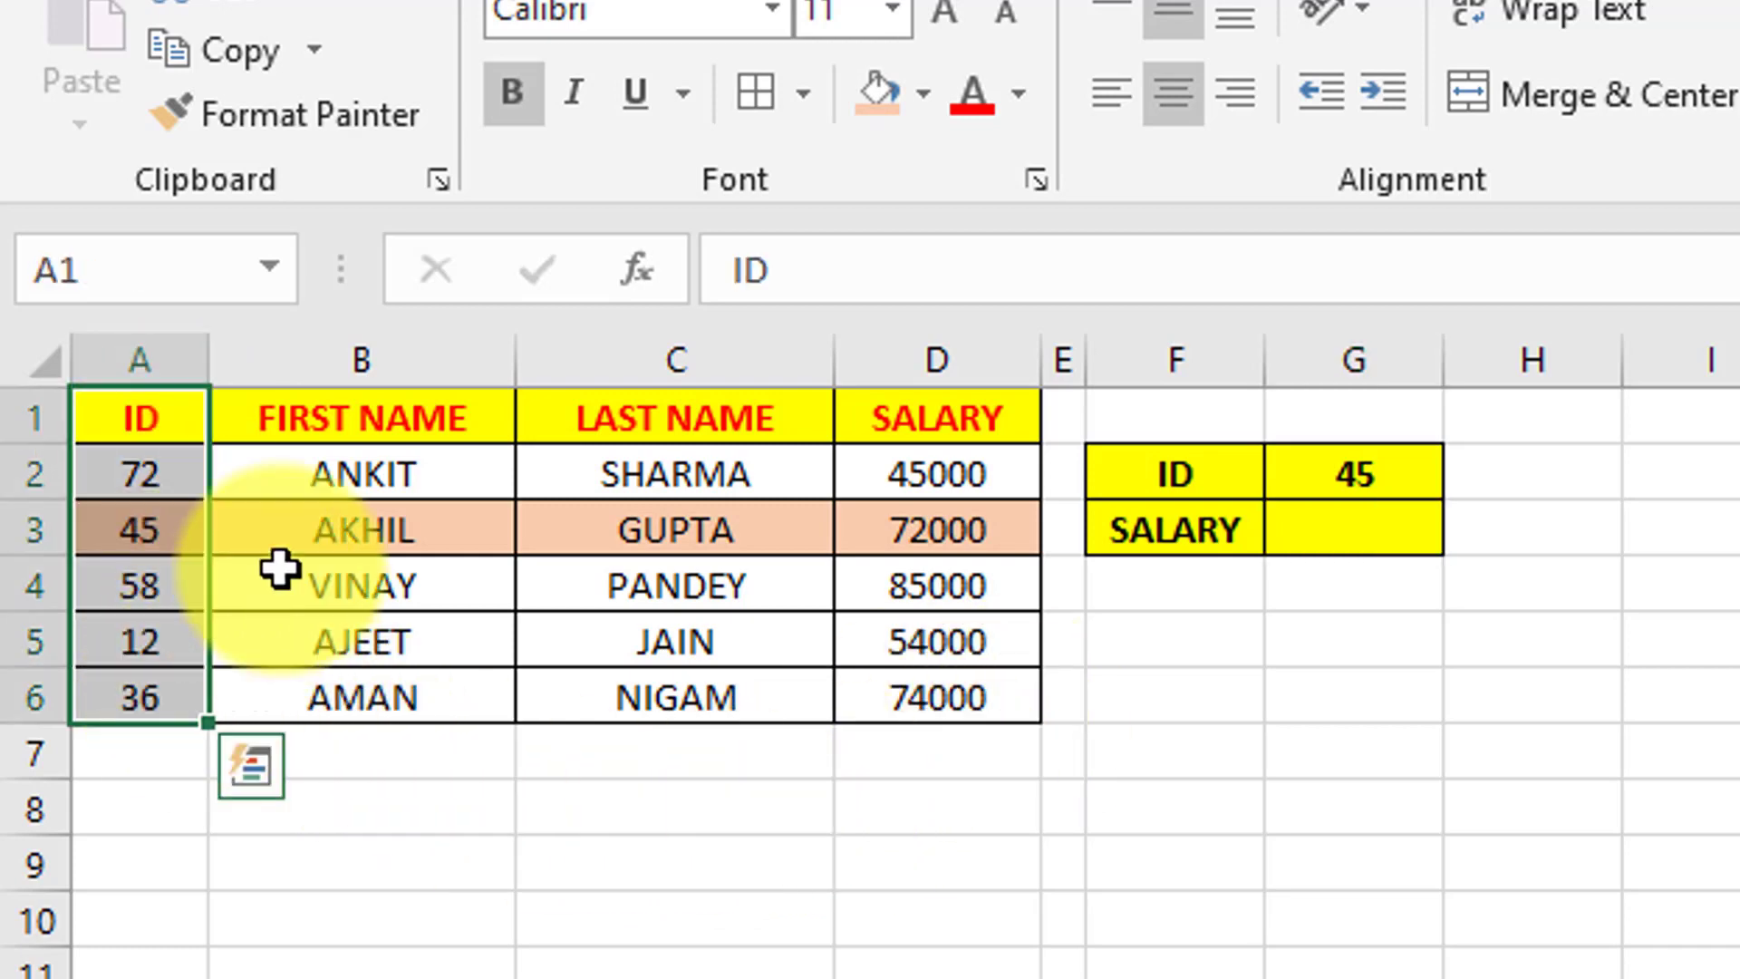
left_click_drag(361, 426, 366, 697)
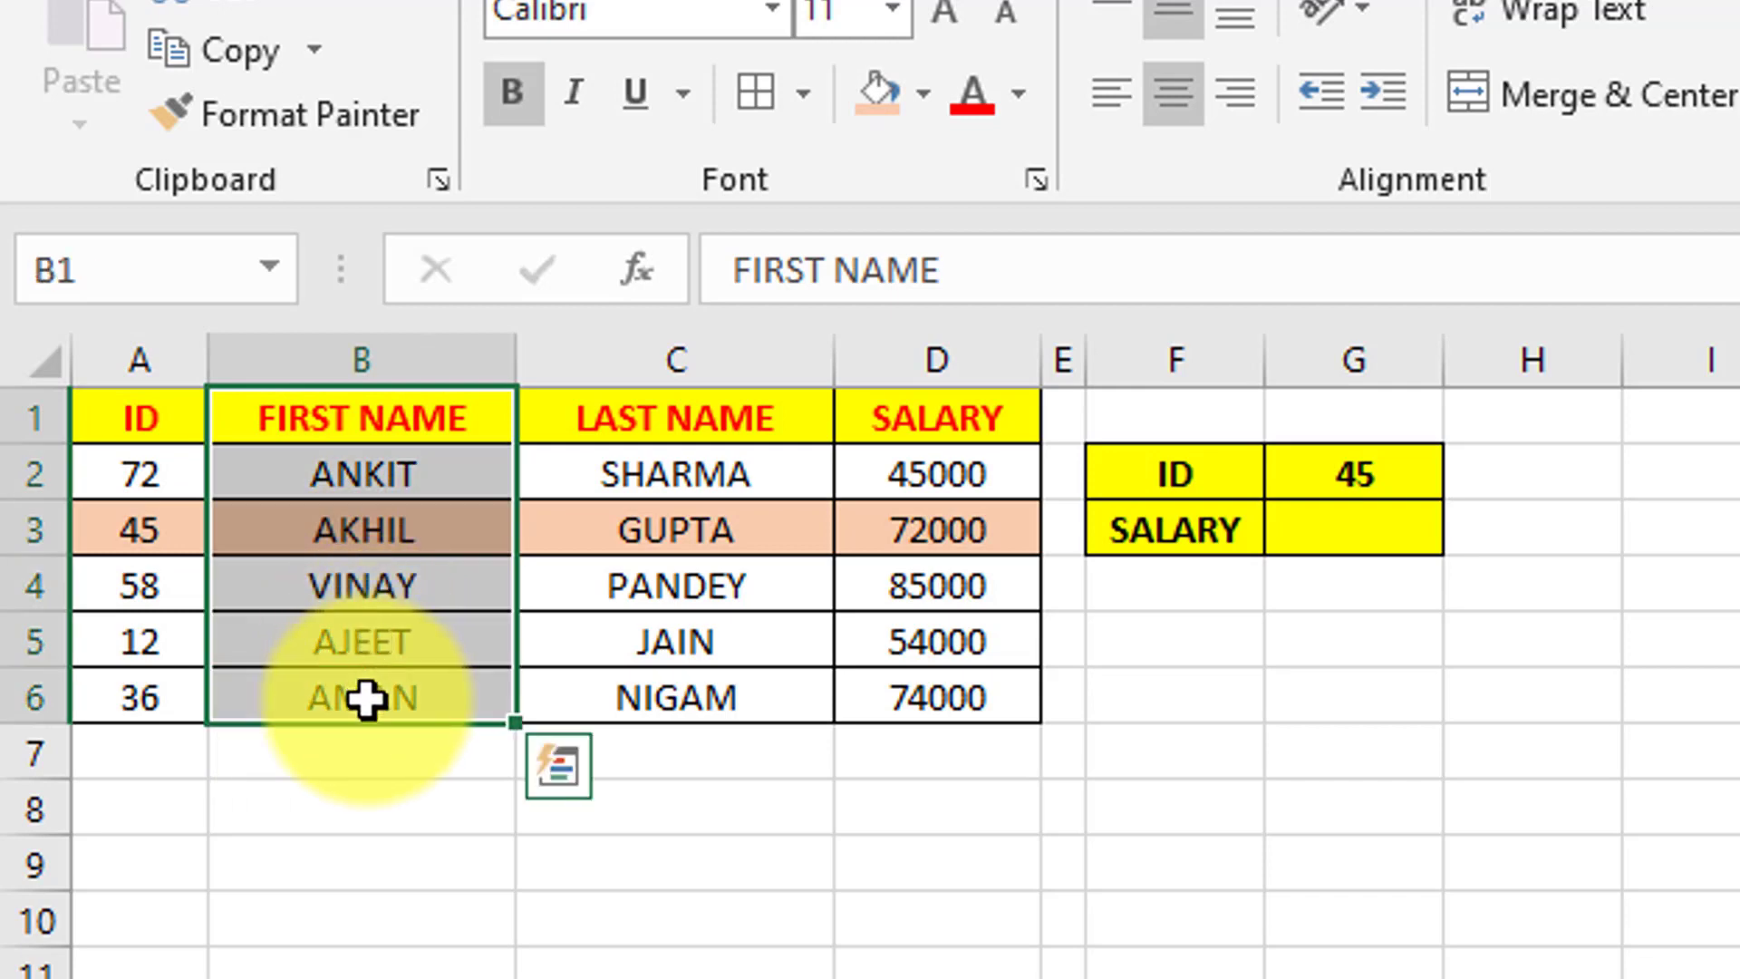
left_click(153, 423)
left_click_drag(168, 559, 174, 711)
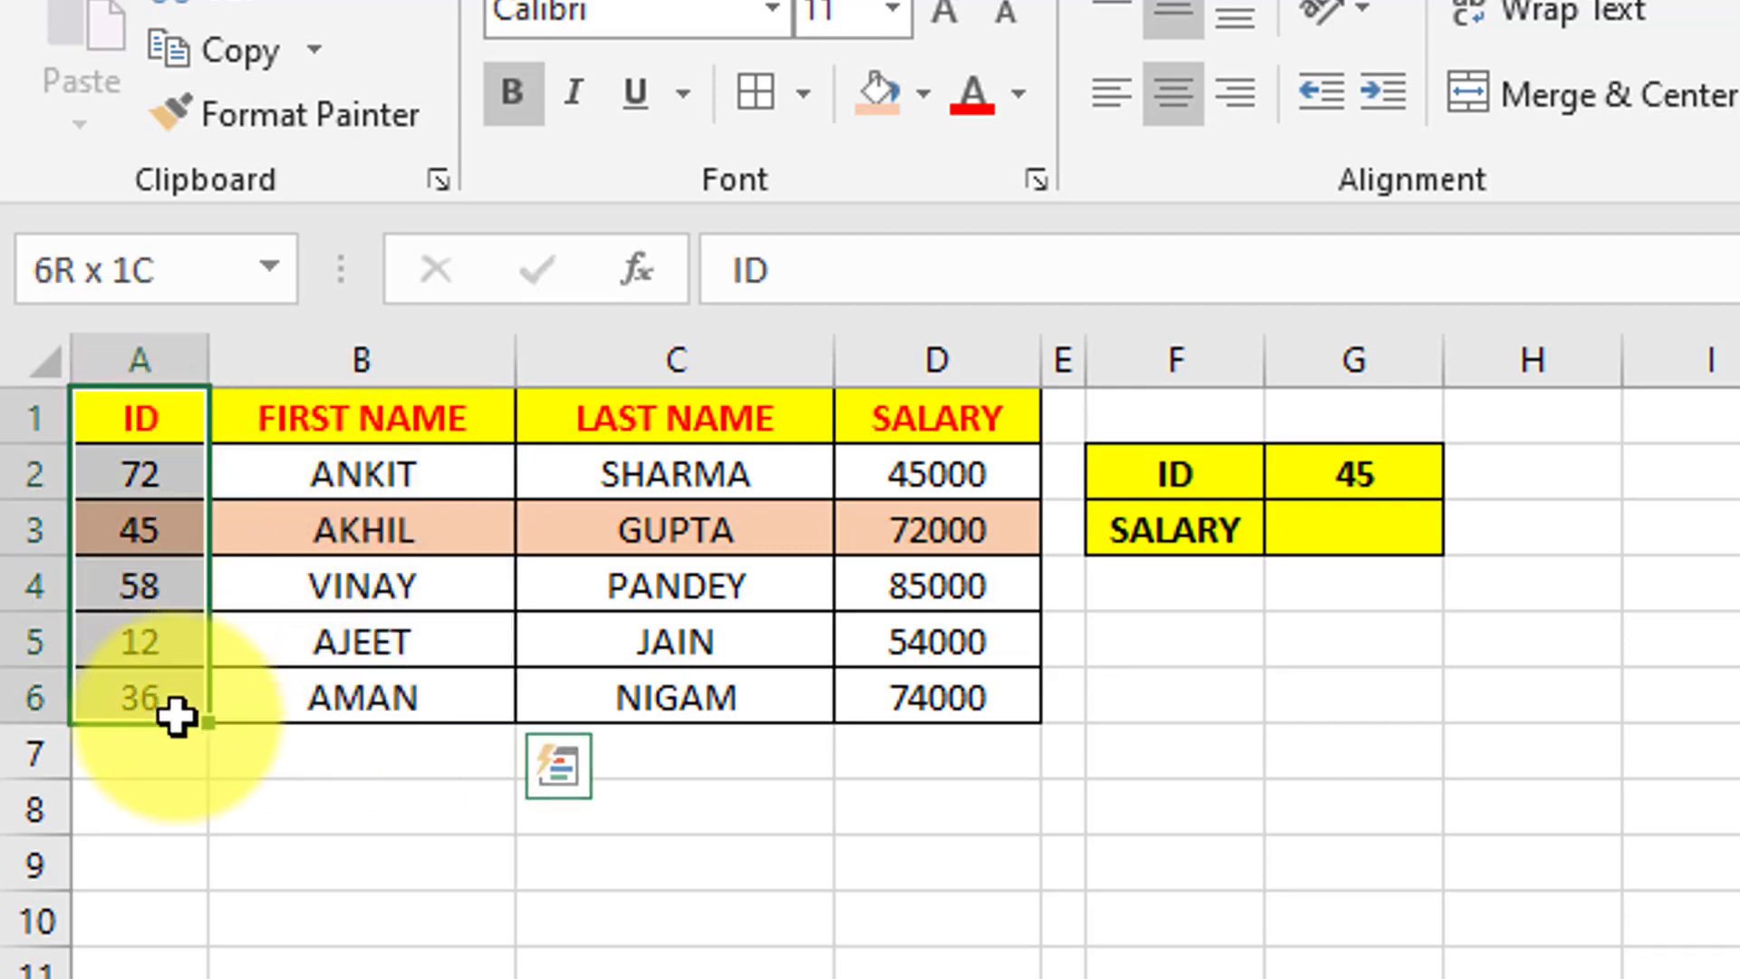
left_click(152, 426)
left_click_drag(156, 497, 155, 698)
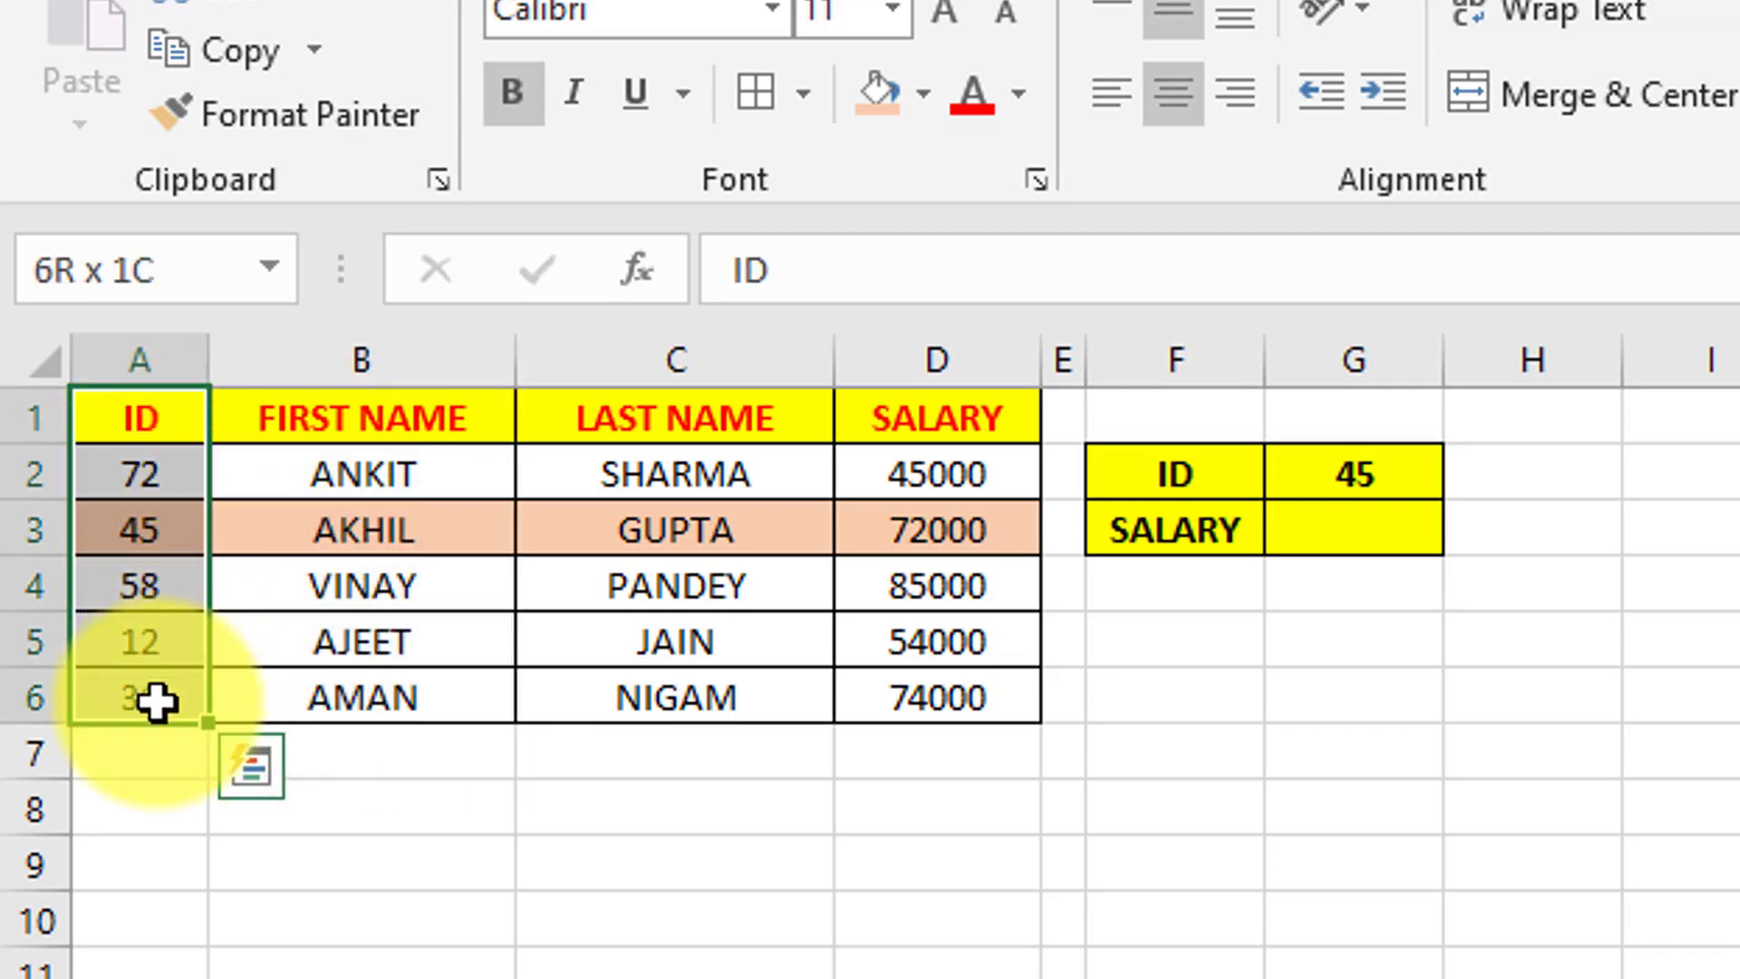
left_click(376, 477)
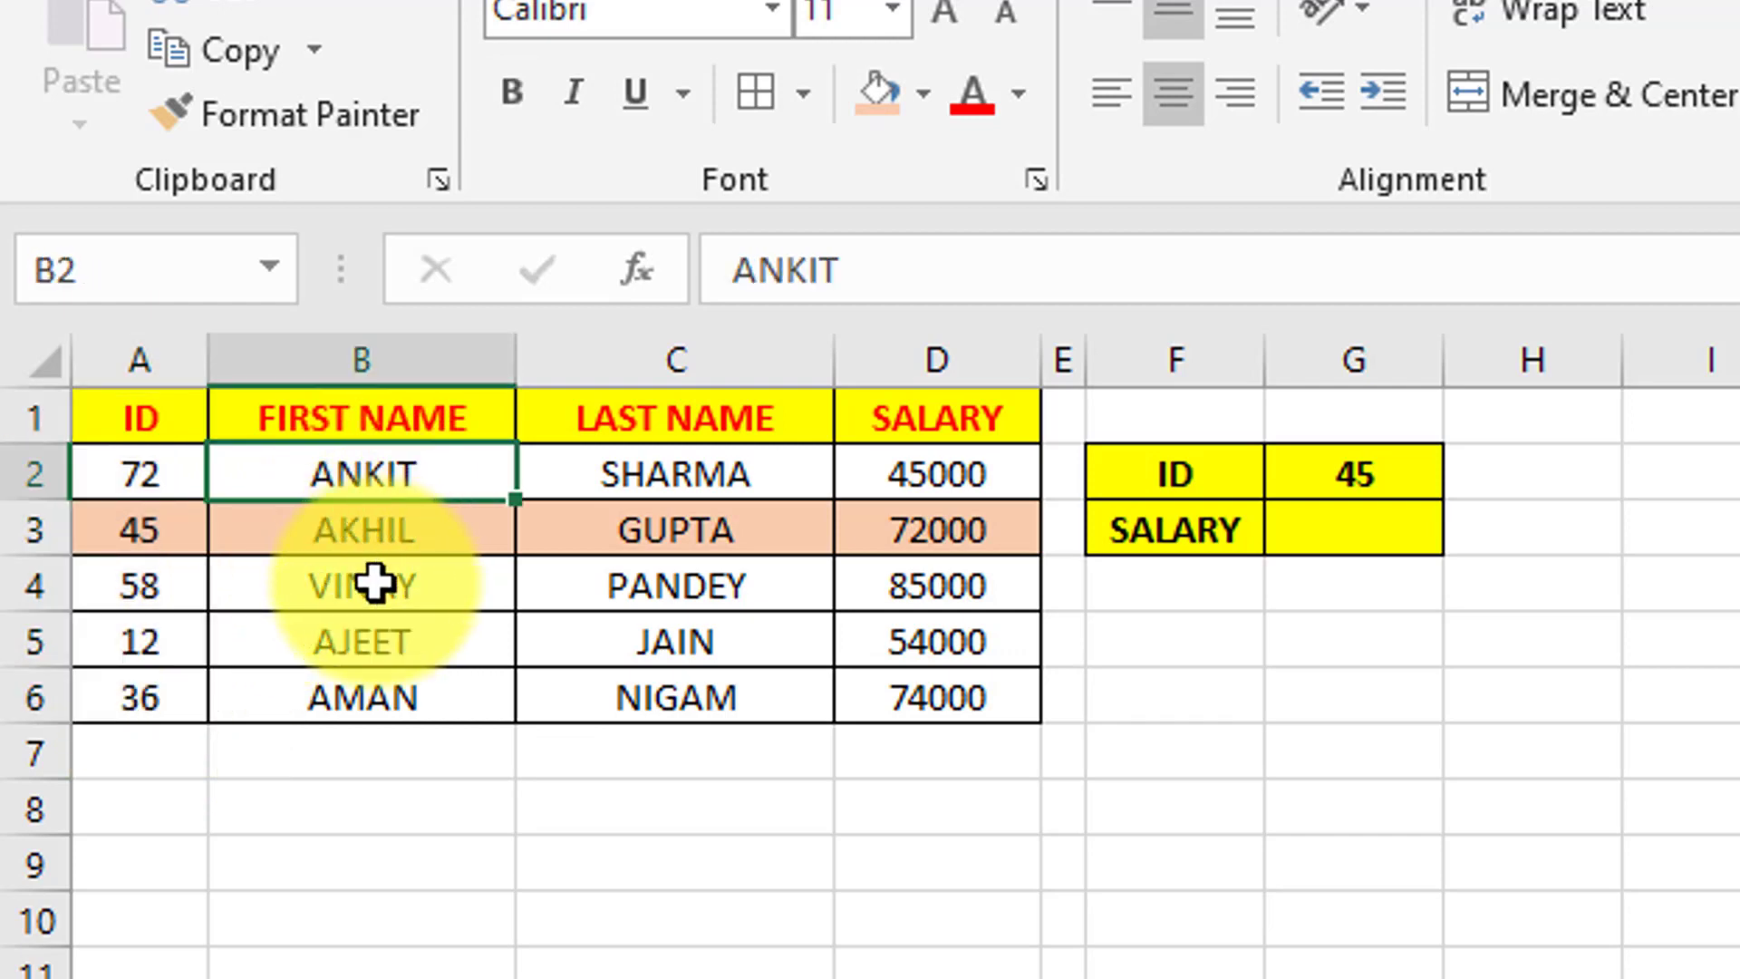
left_click(375, 582)
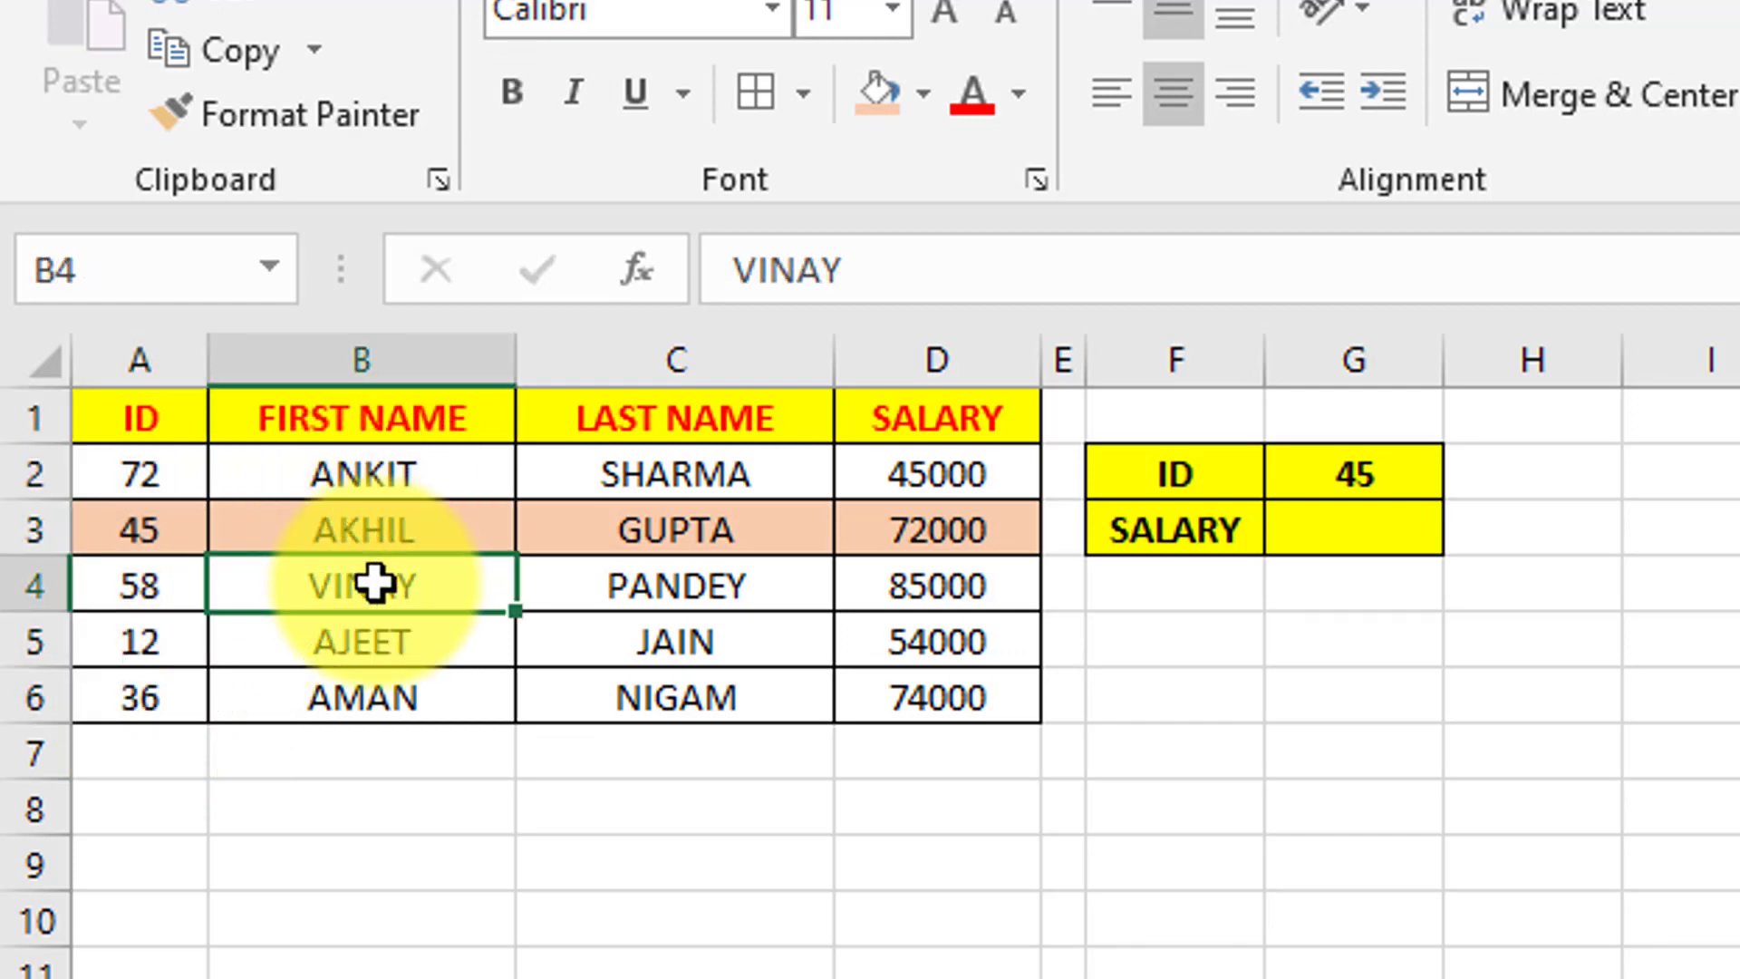
Reselect the ID, FIRST NAME and SALARY columns, then point to lookup ID 45 in G2.
left_click_drag(167, 427, 172, 709)
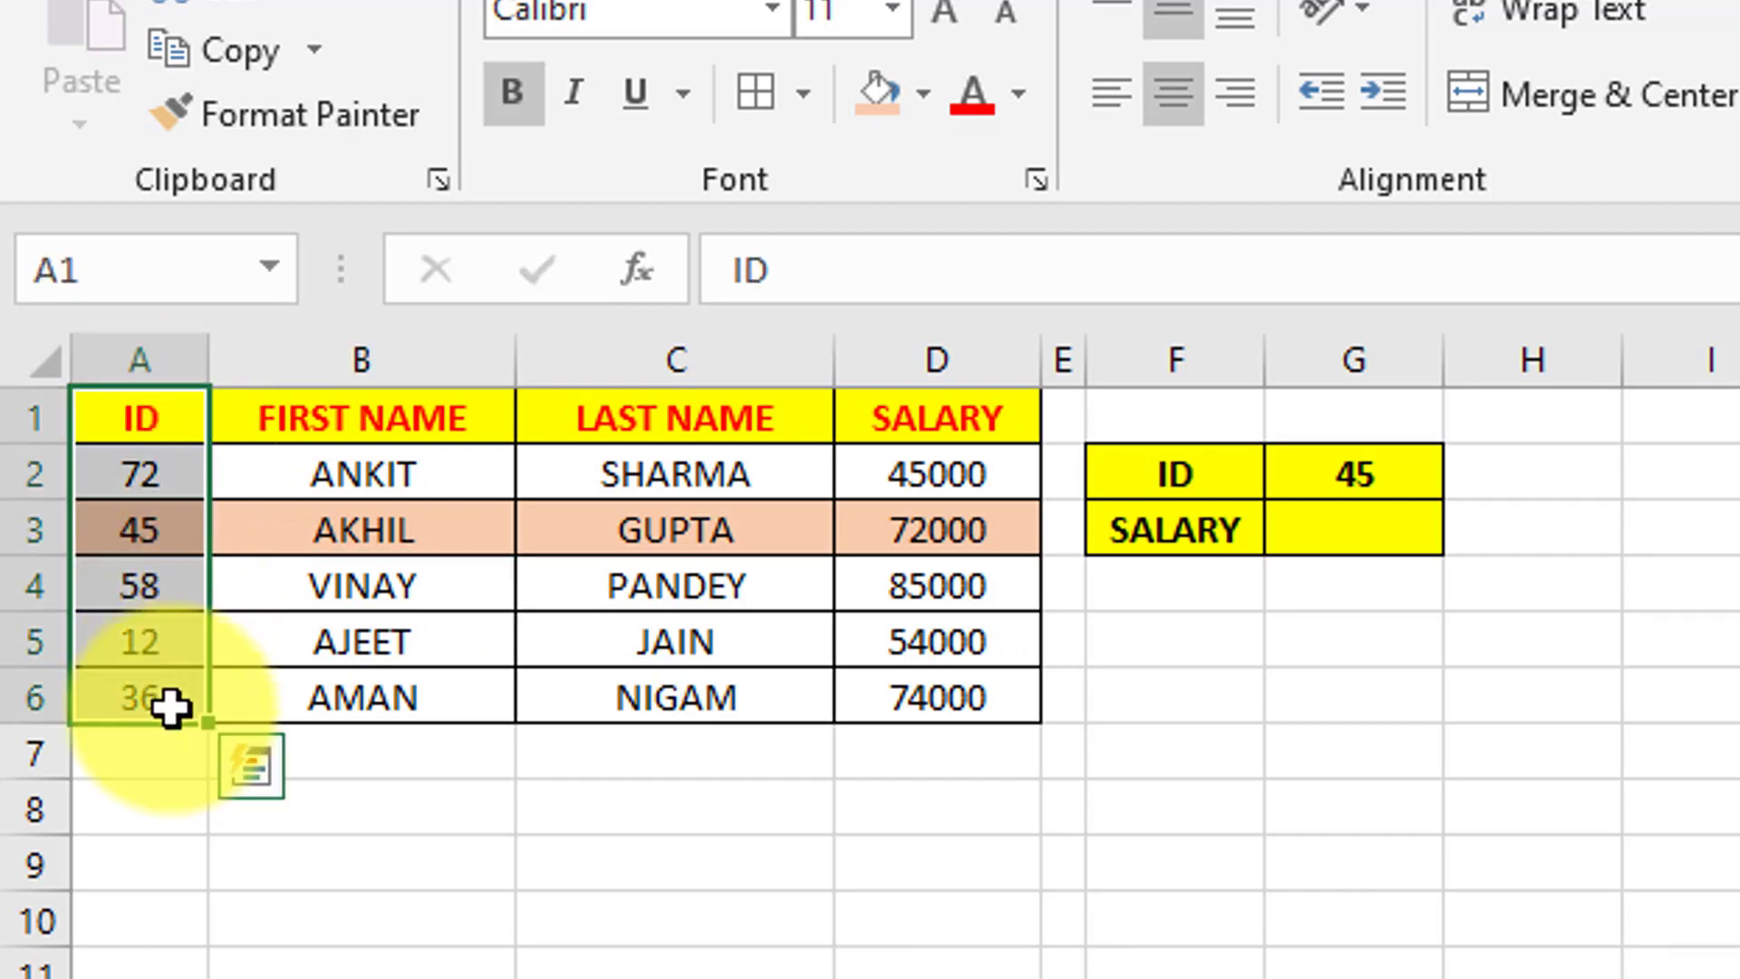
left_click_drag(166, 423, 164, 708)
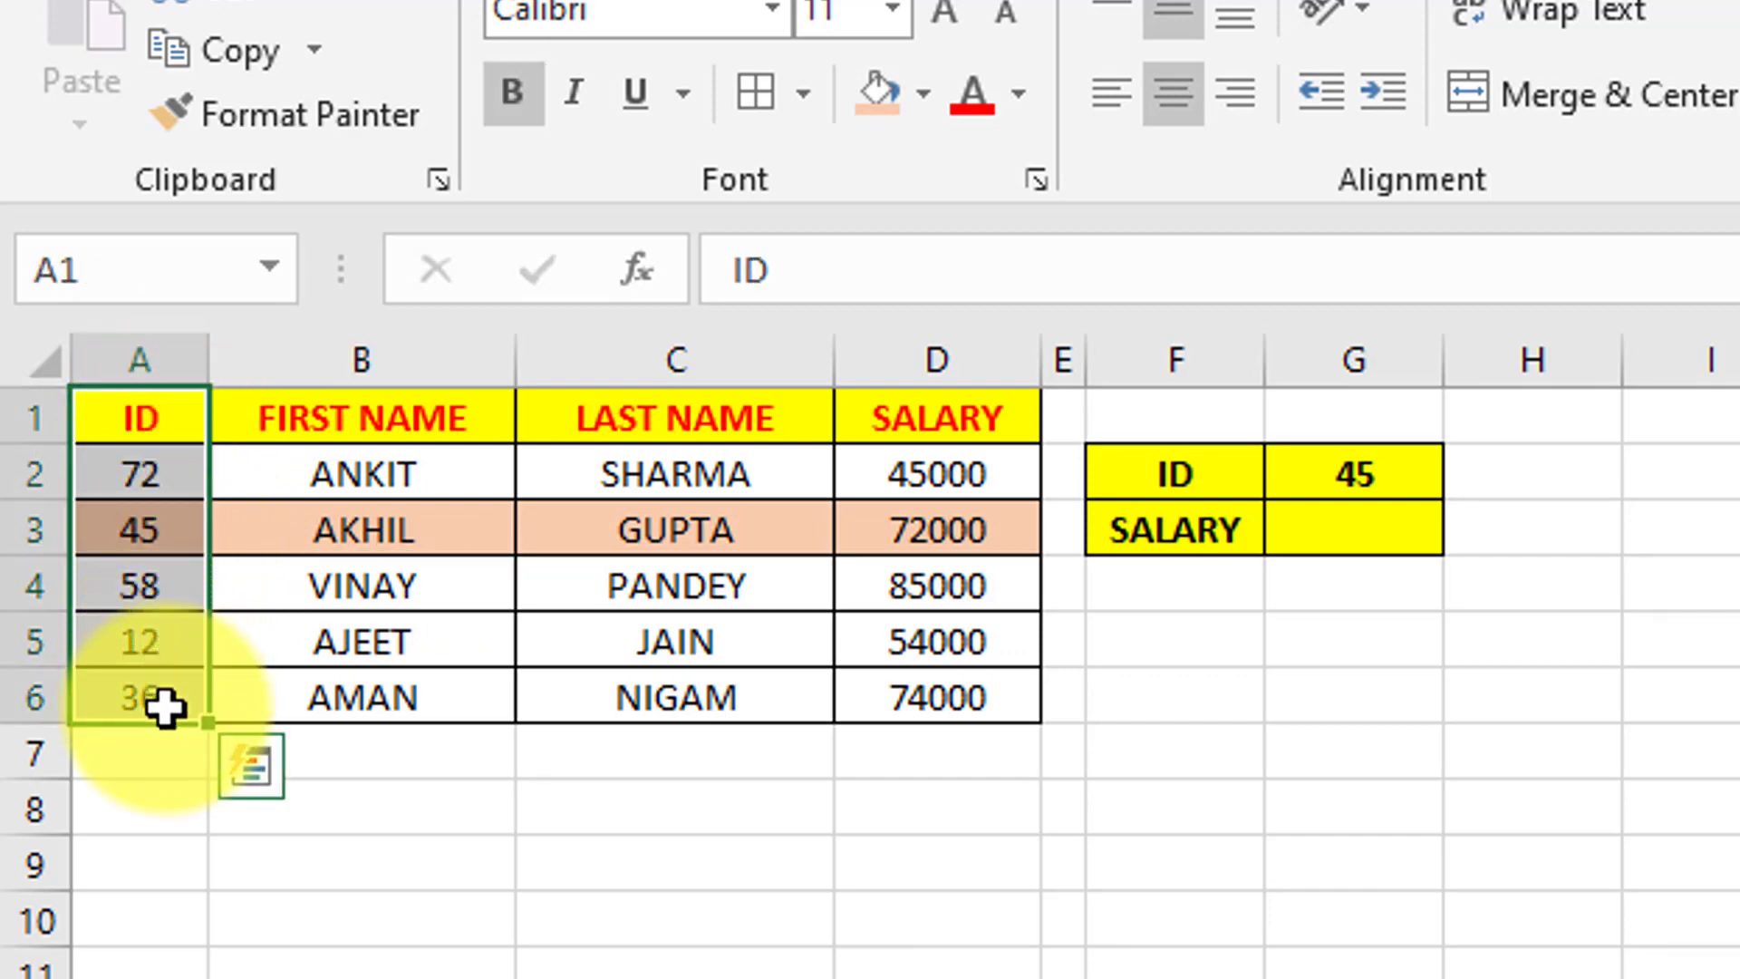
left_click(513, 551)
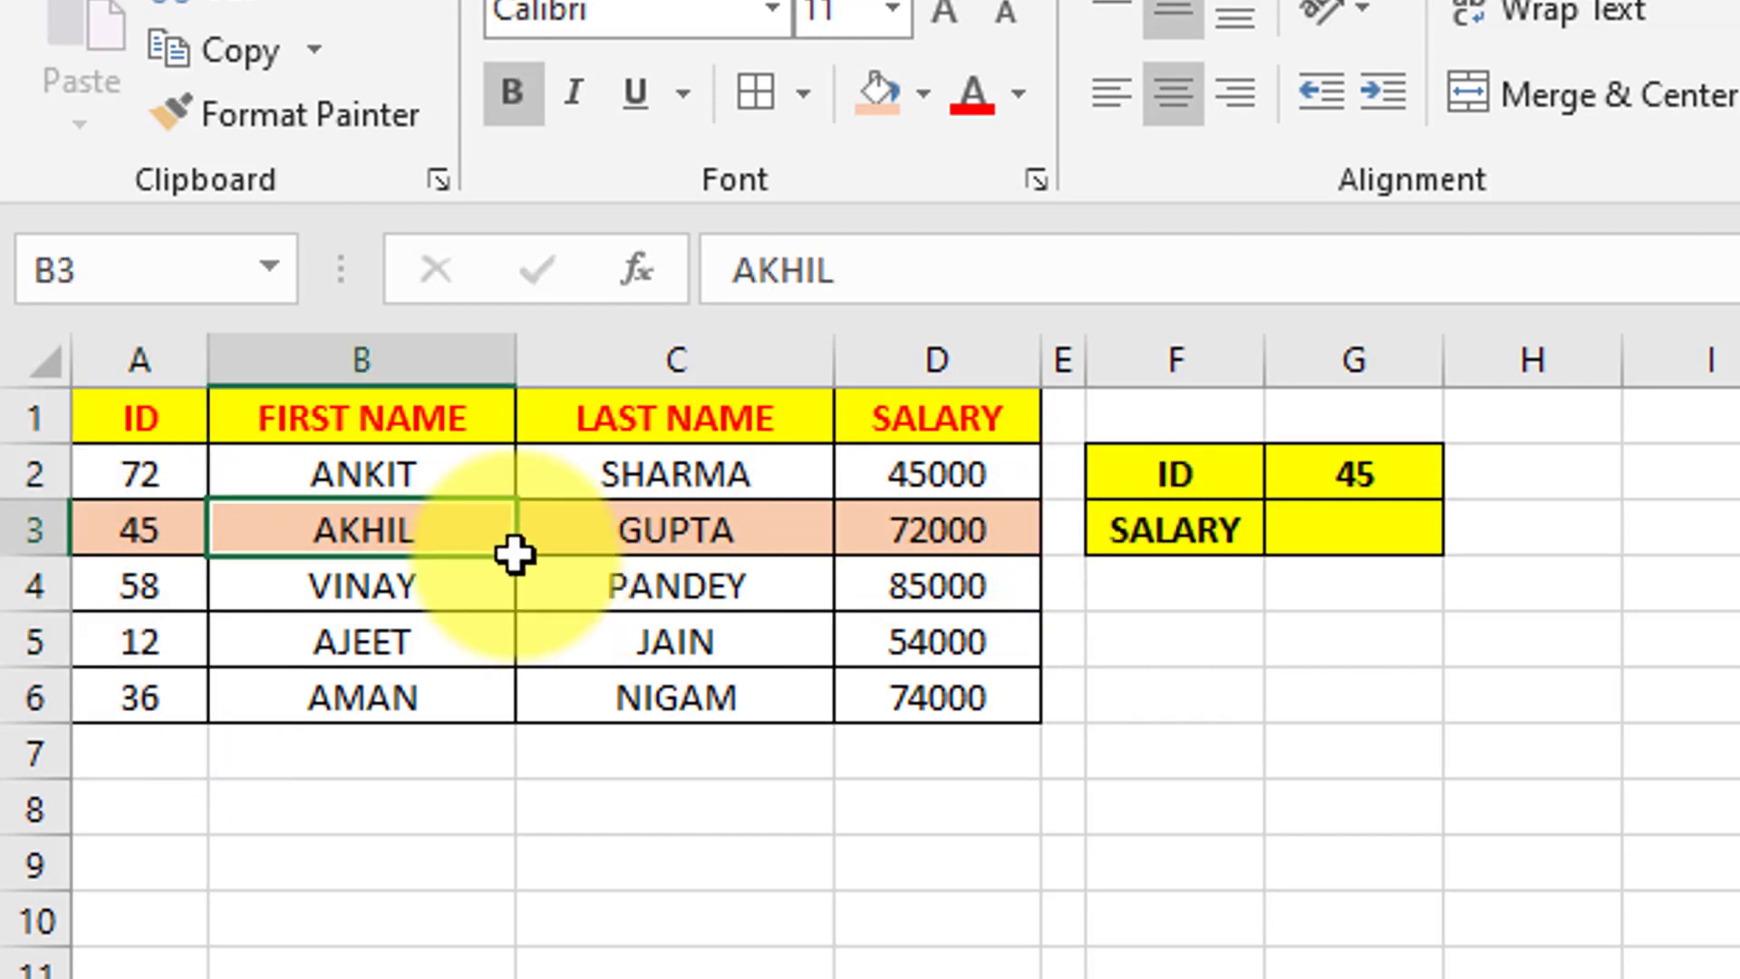
left_click_drag(148, 426, 160, 686)
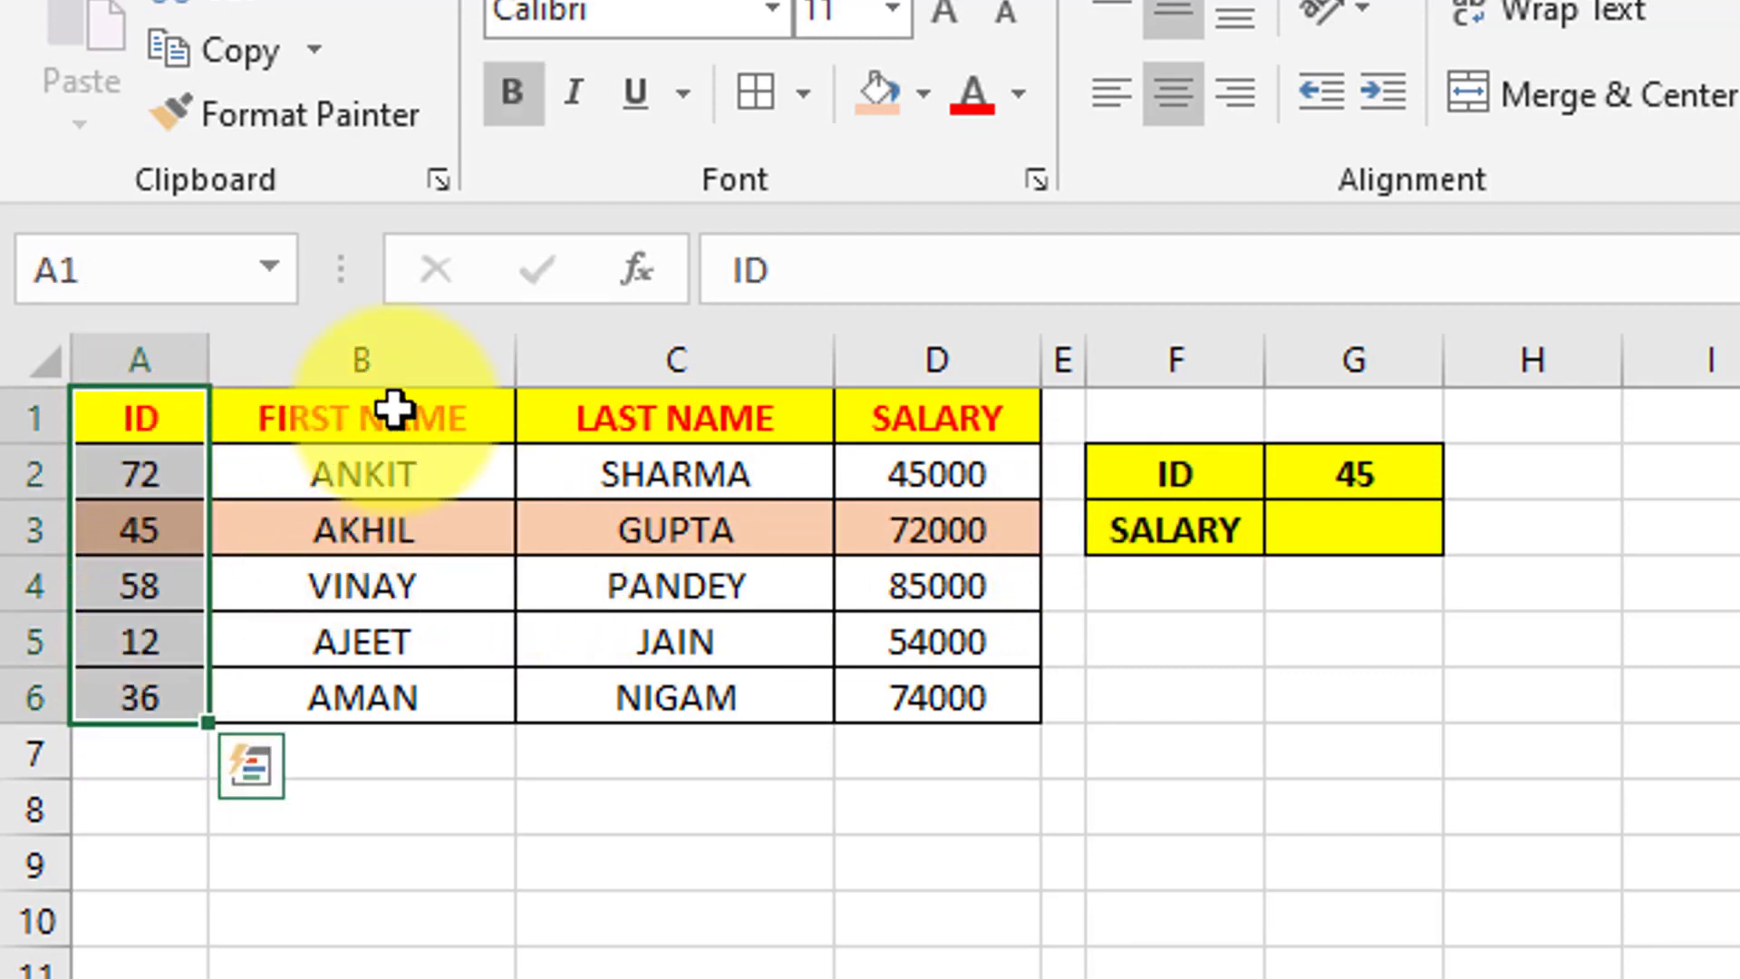
left_click_drag(393, 413, 410, 686)
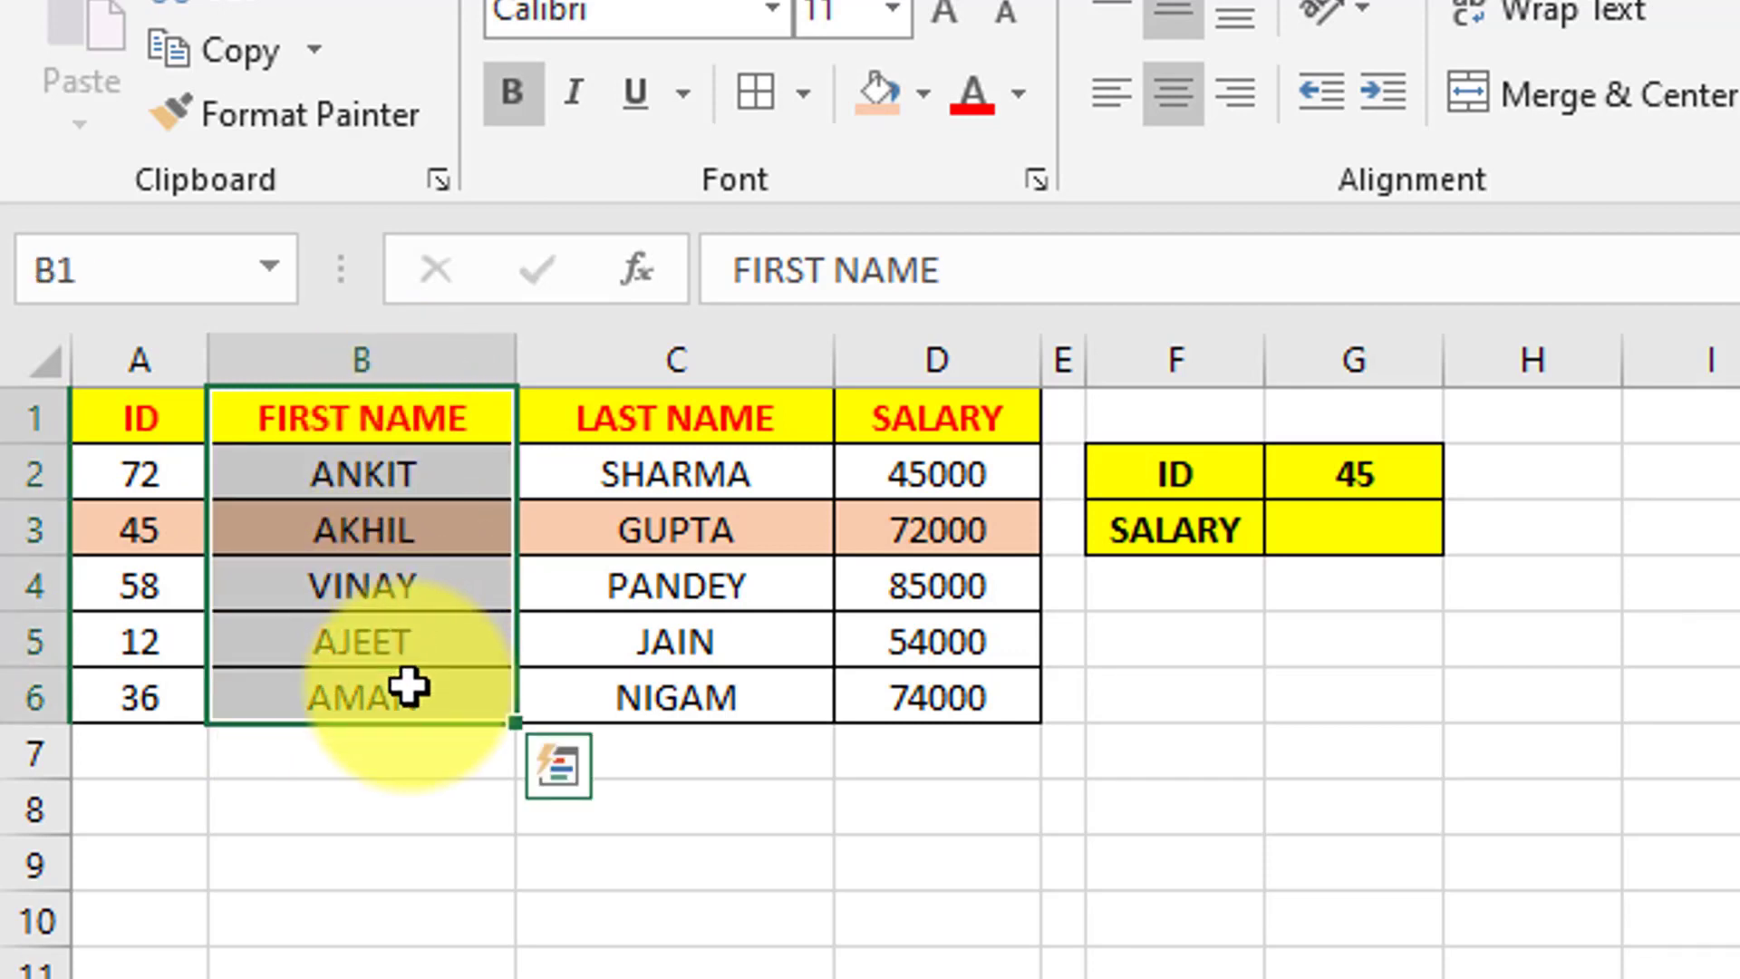
left_click_drag(155, 420, 148, 686)
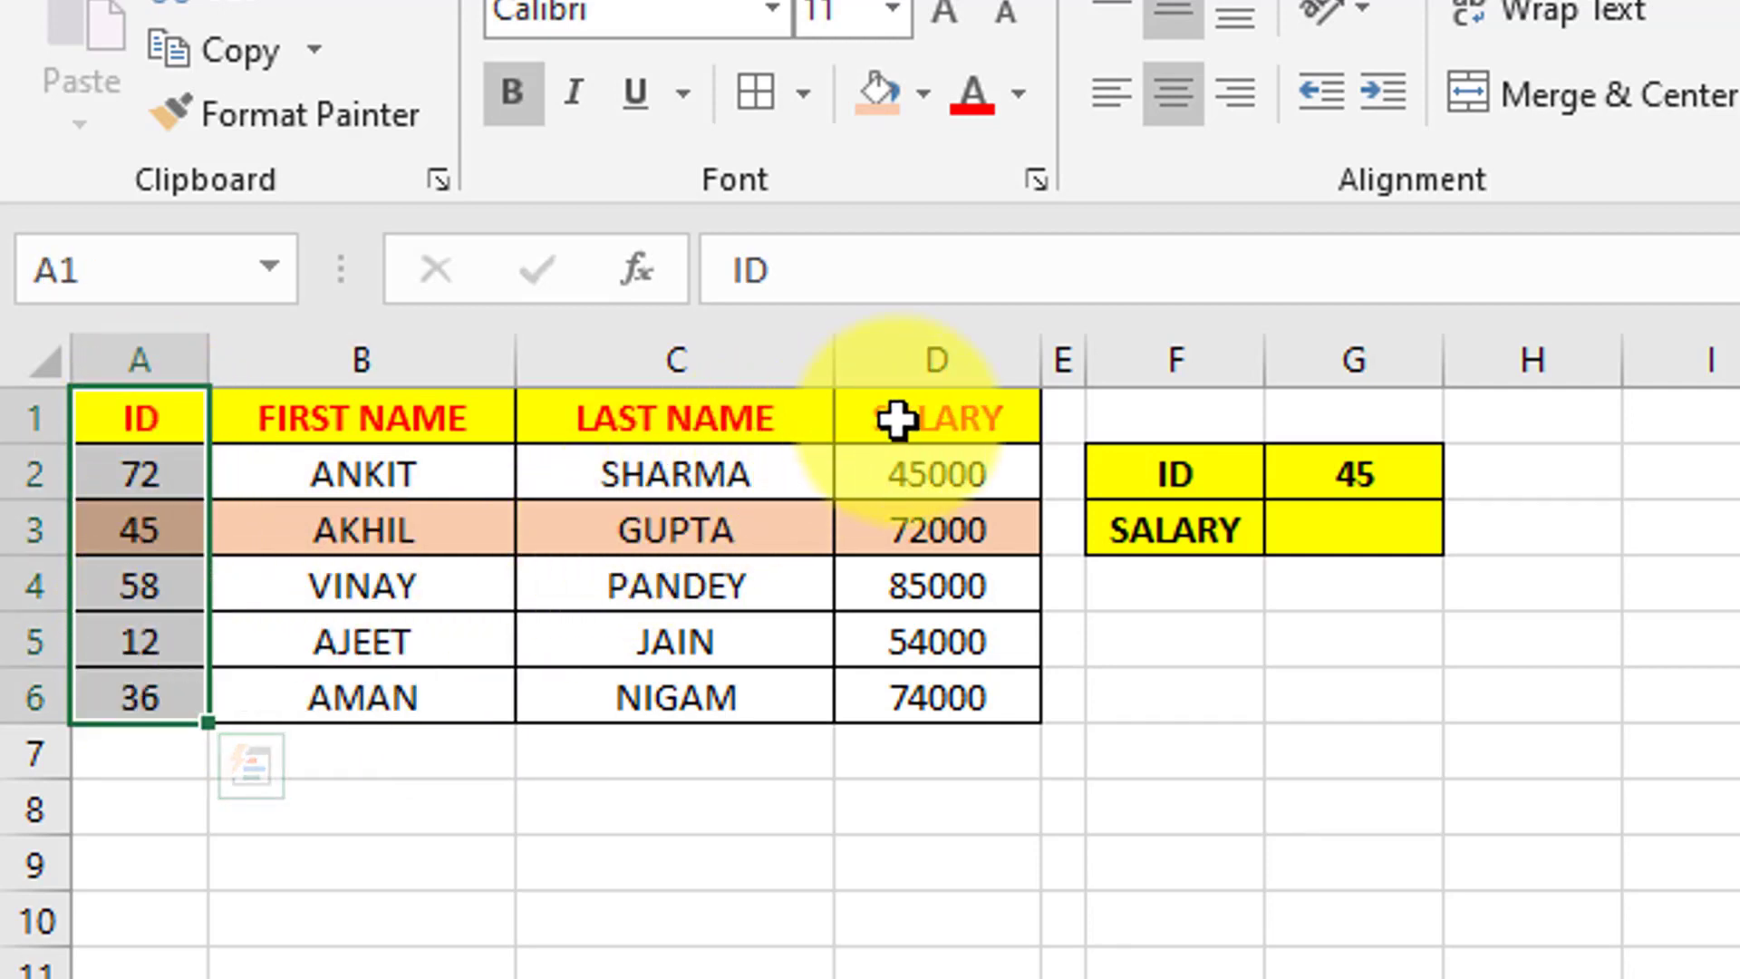
left_click_drag(897, 419, 933, 705)
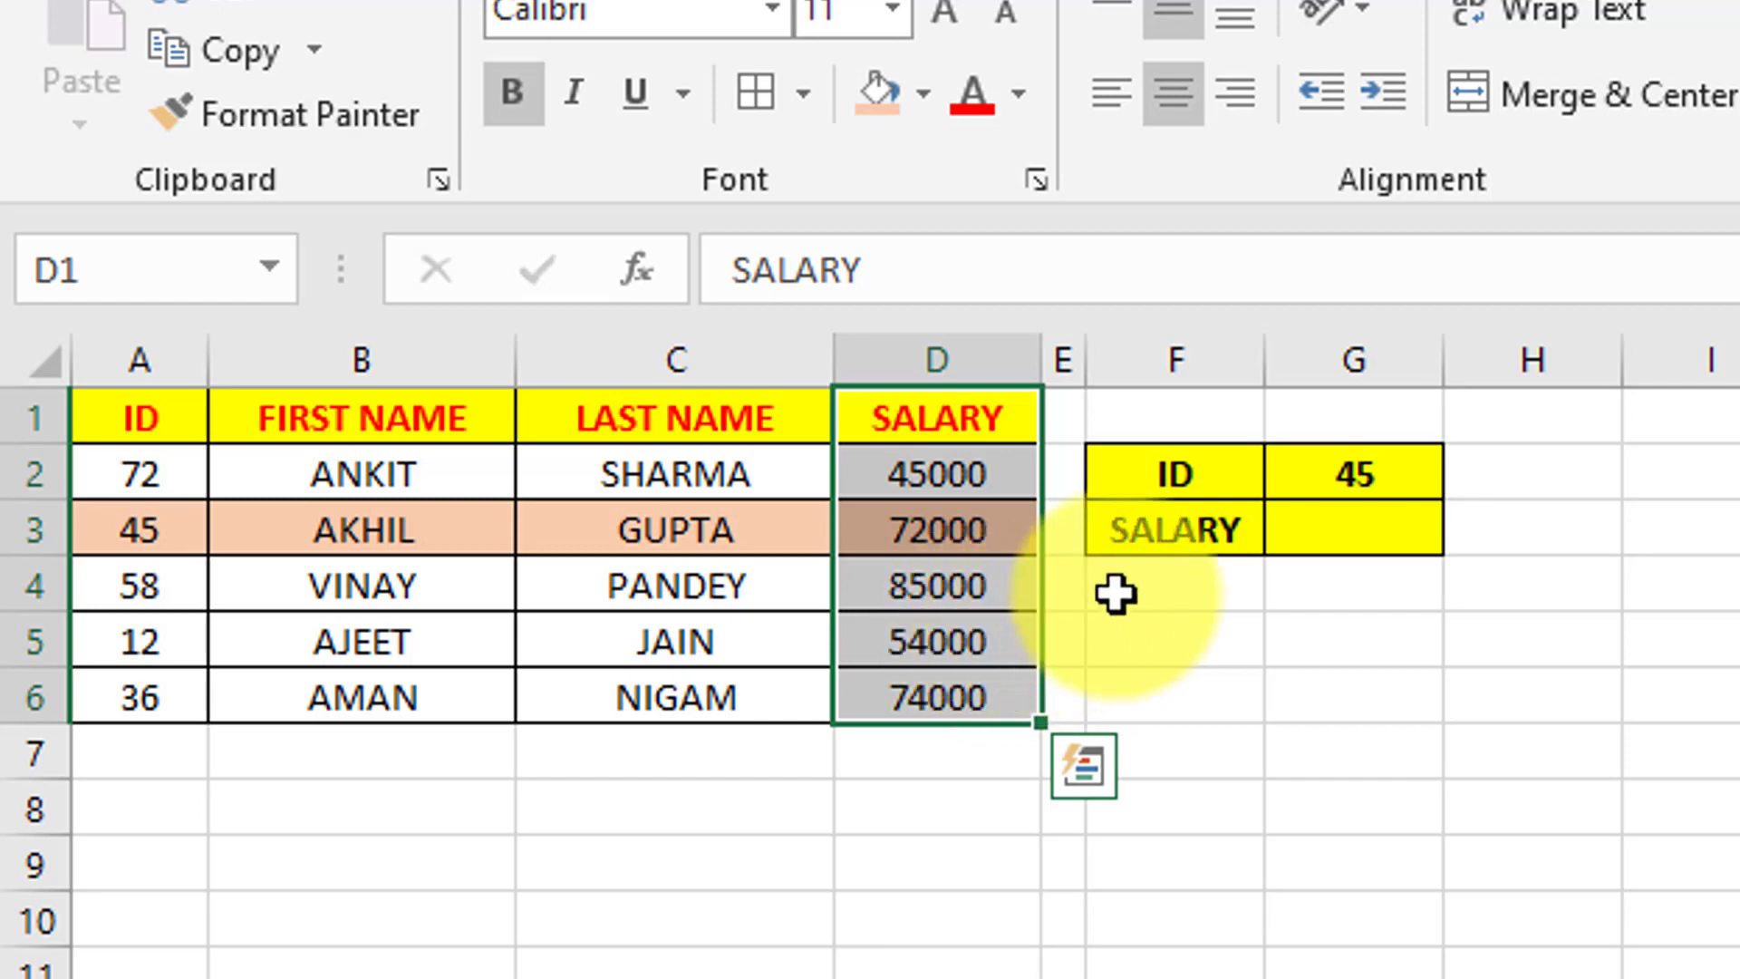
left_click(1330, 481)
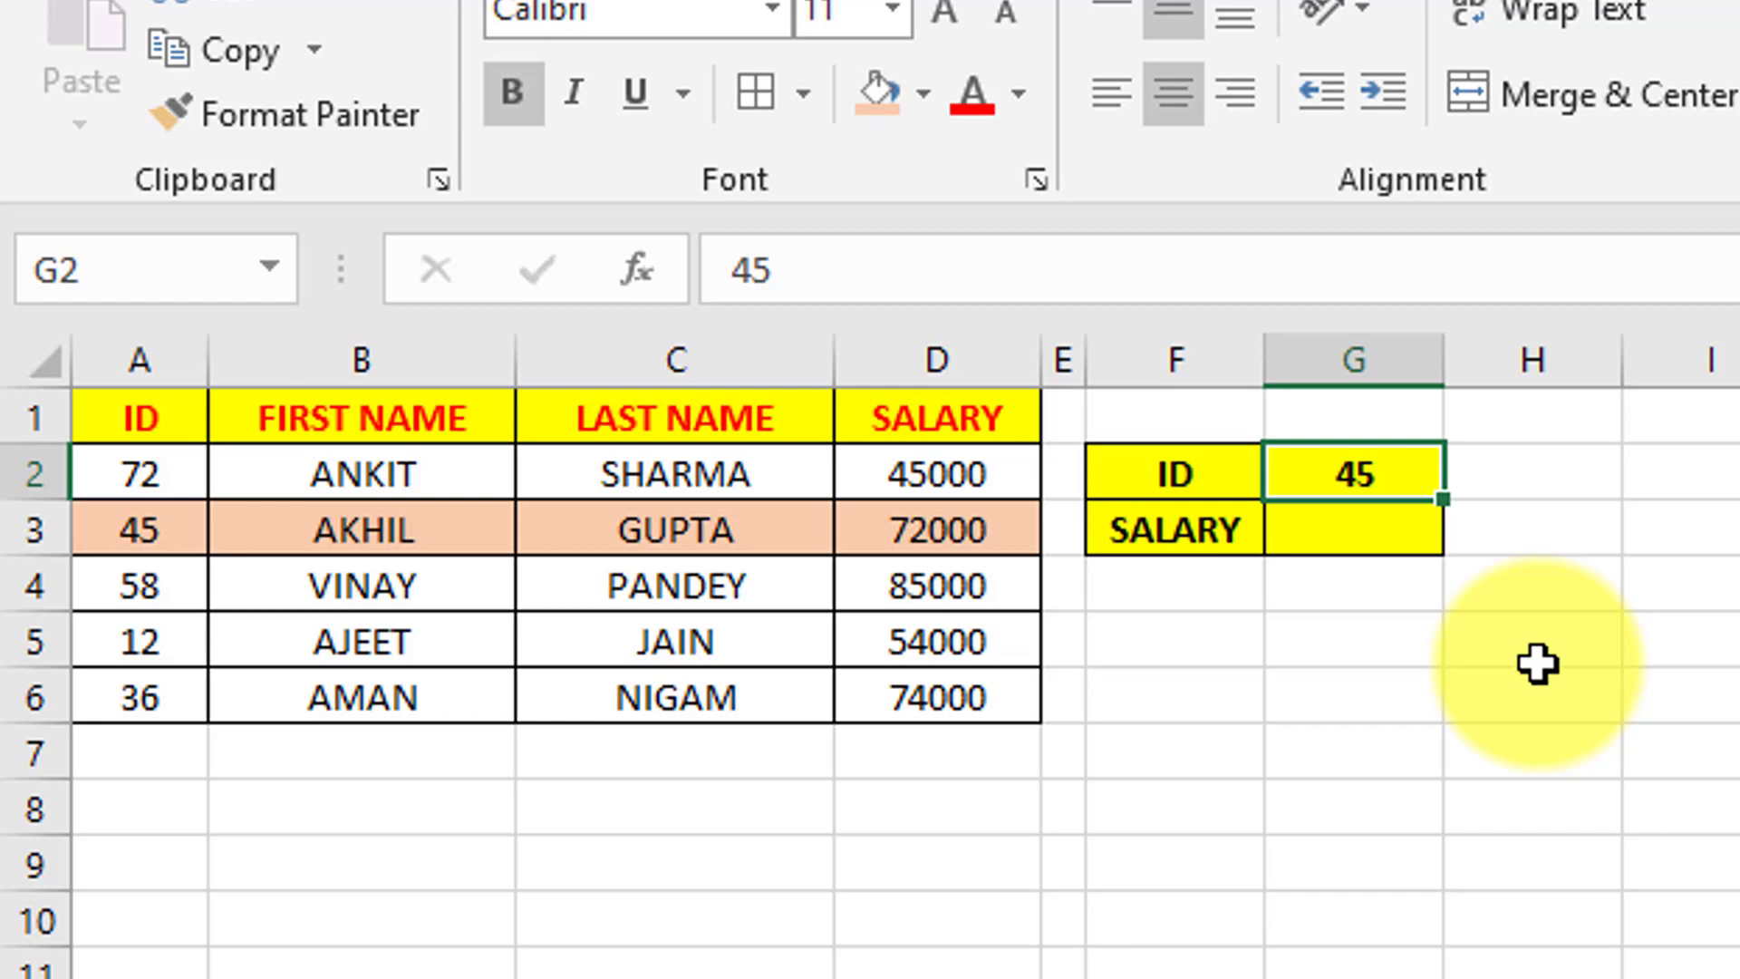
Select G3 and enter =VLOOKUP( to begin the salary lookup.
left_click(1363, 540)
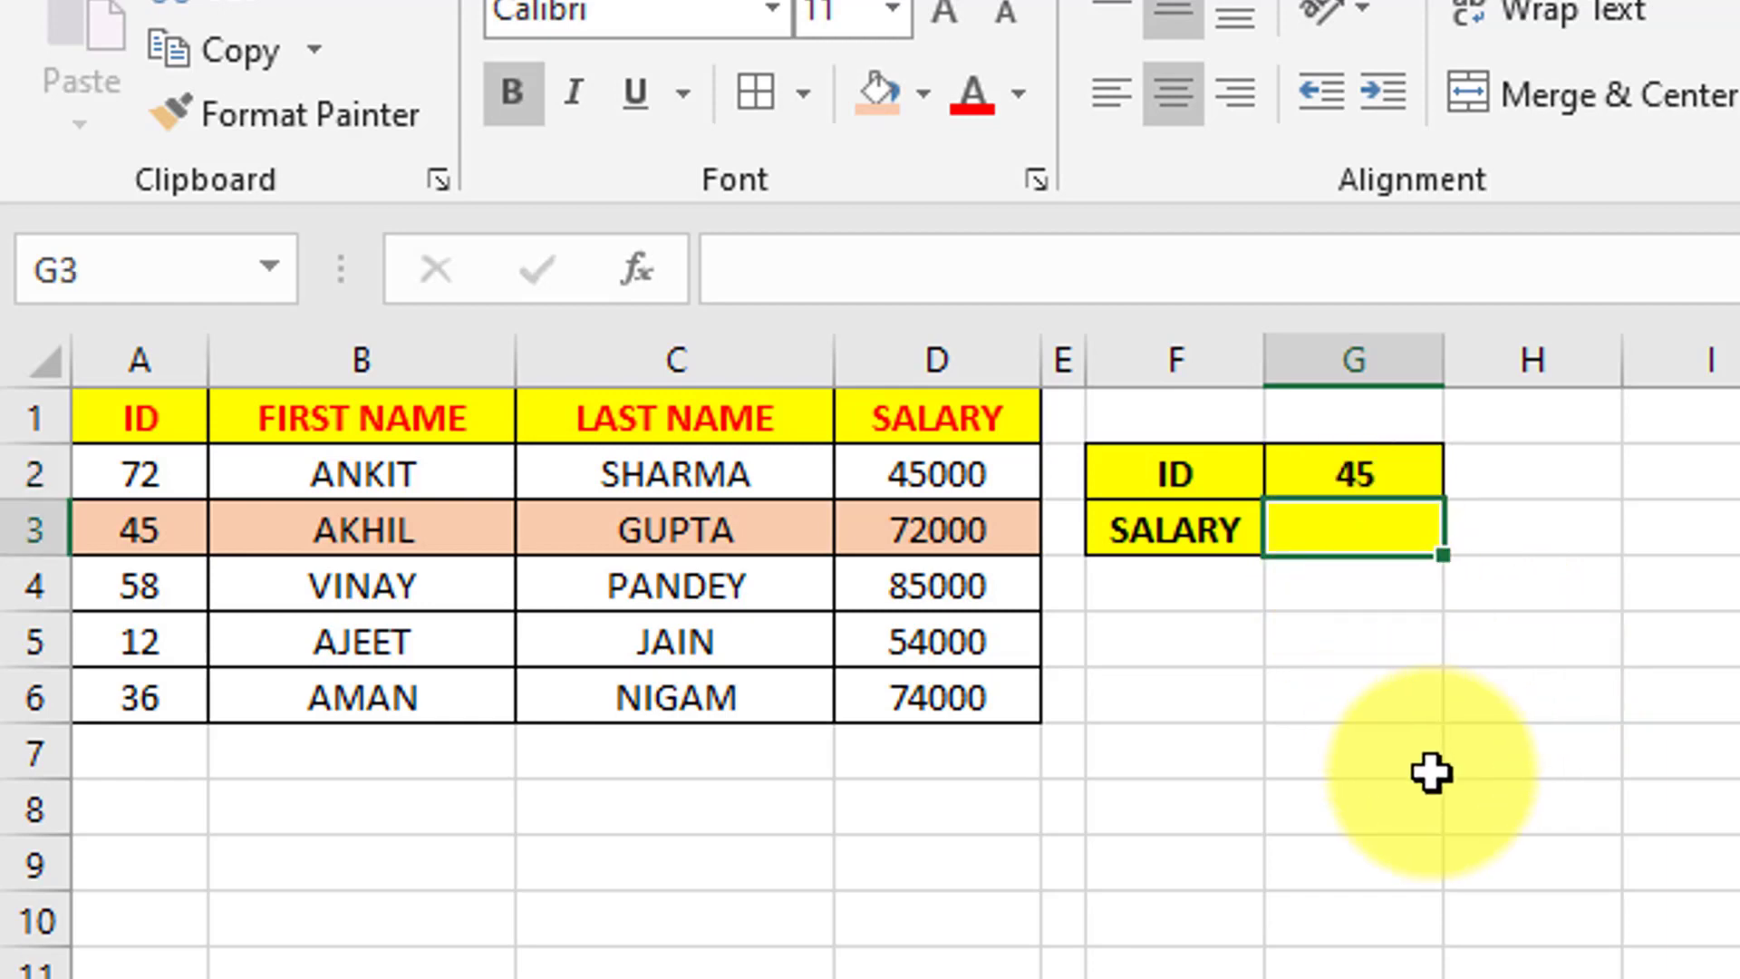
type("=")
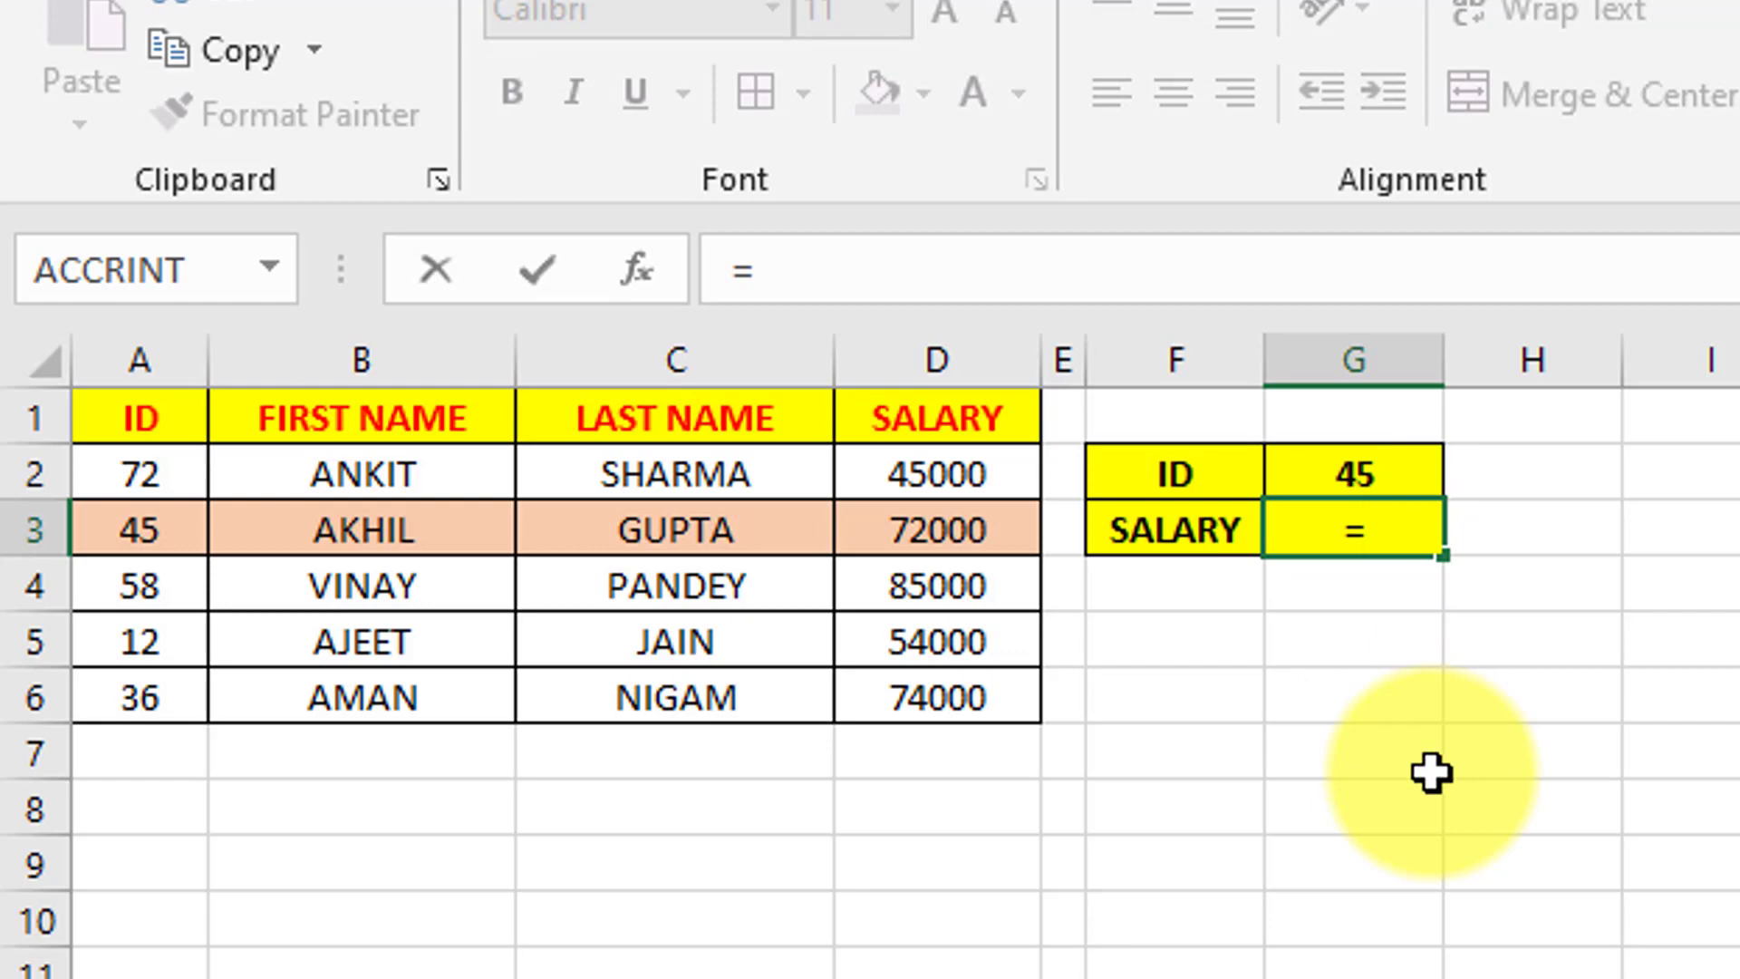
type("V")
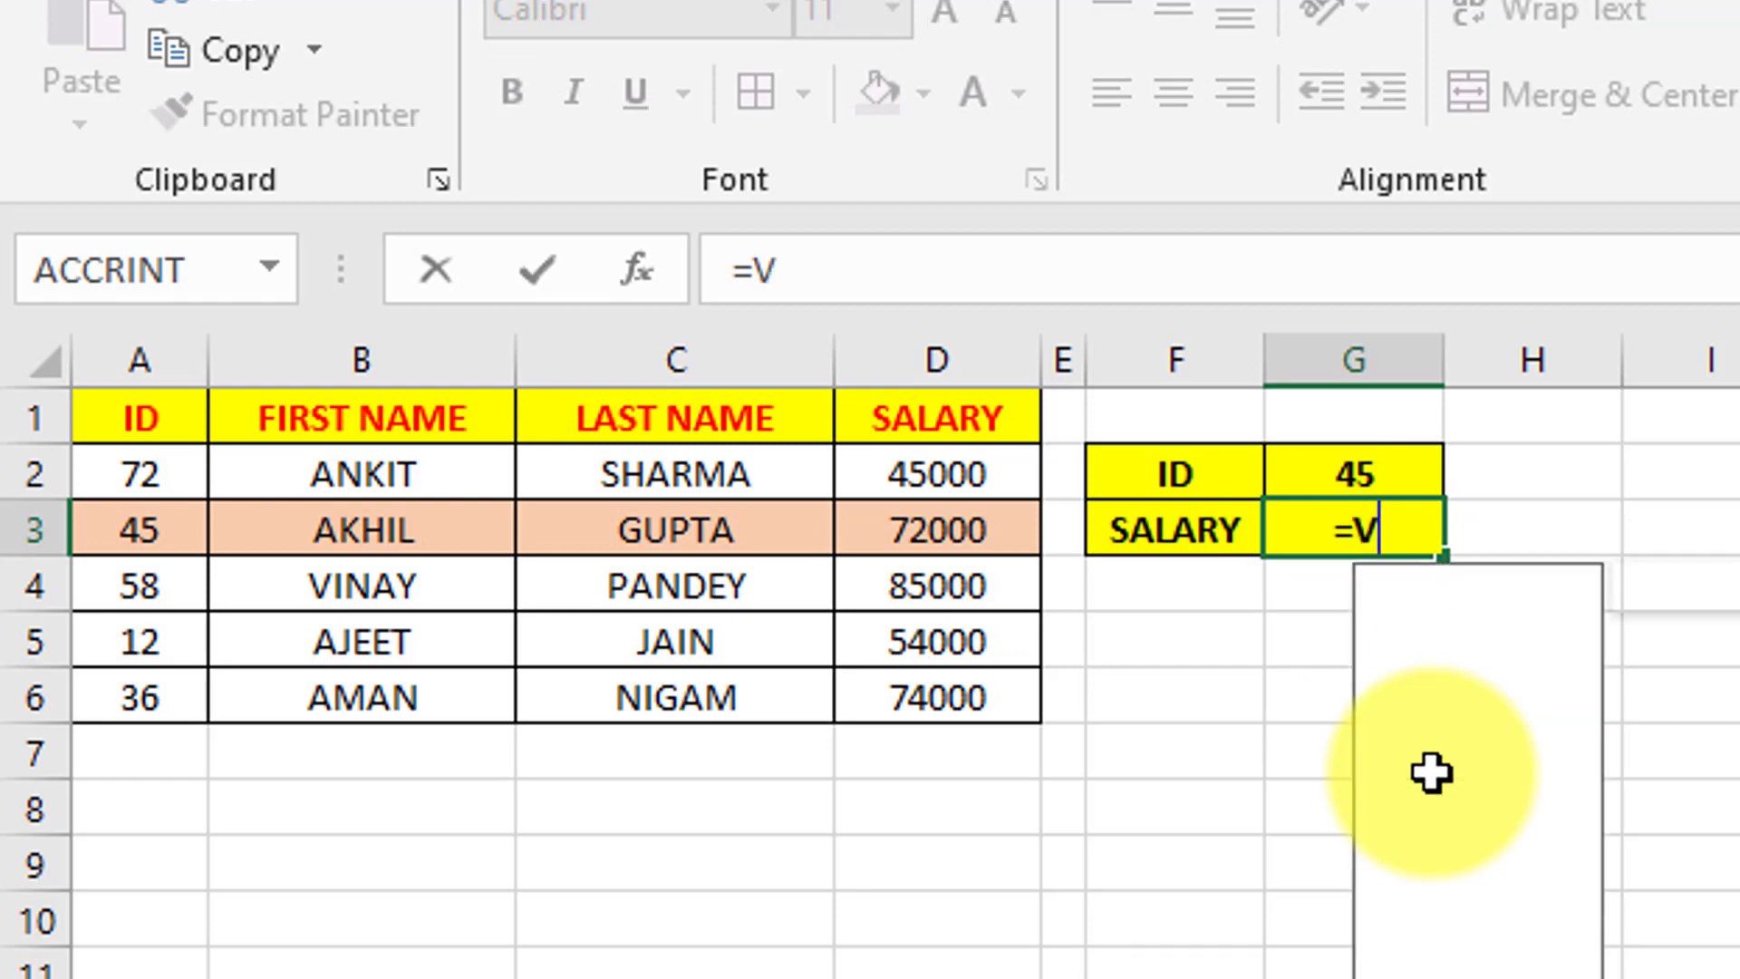
type("LOOKUP")
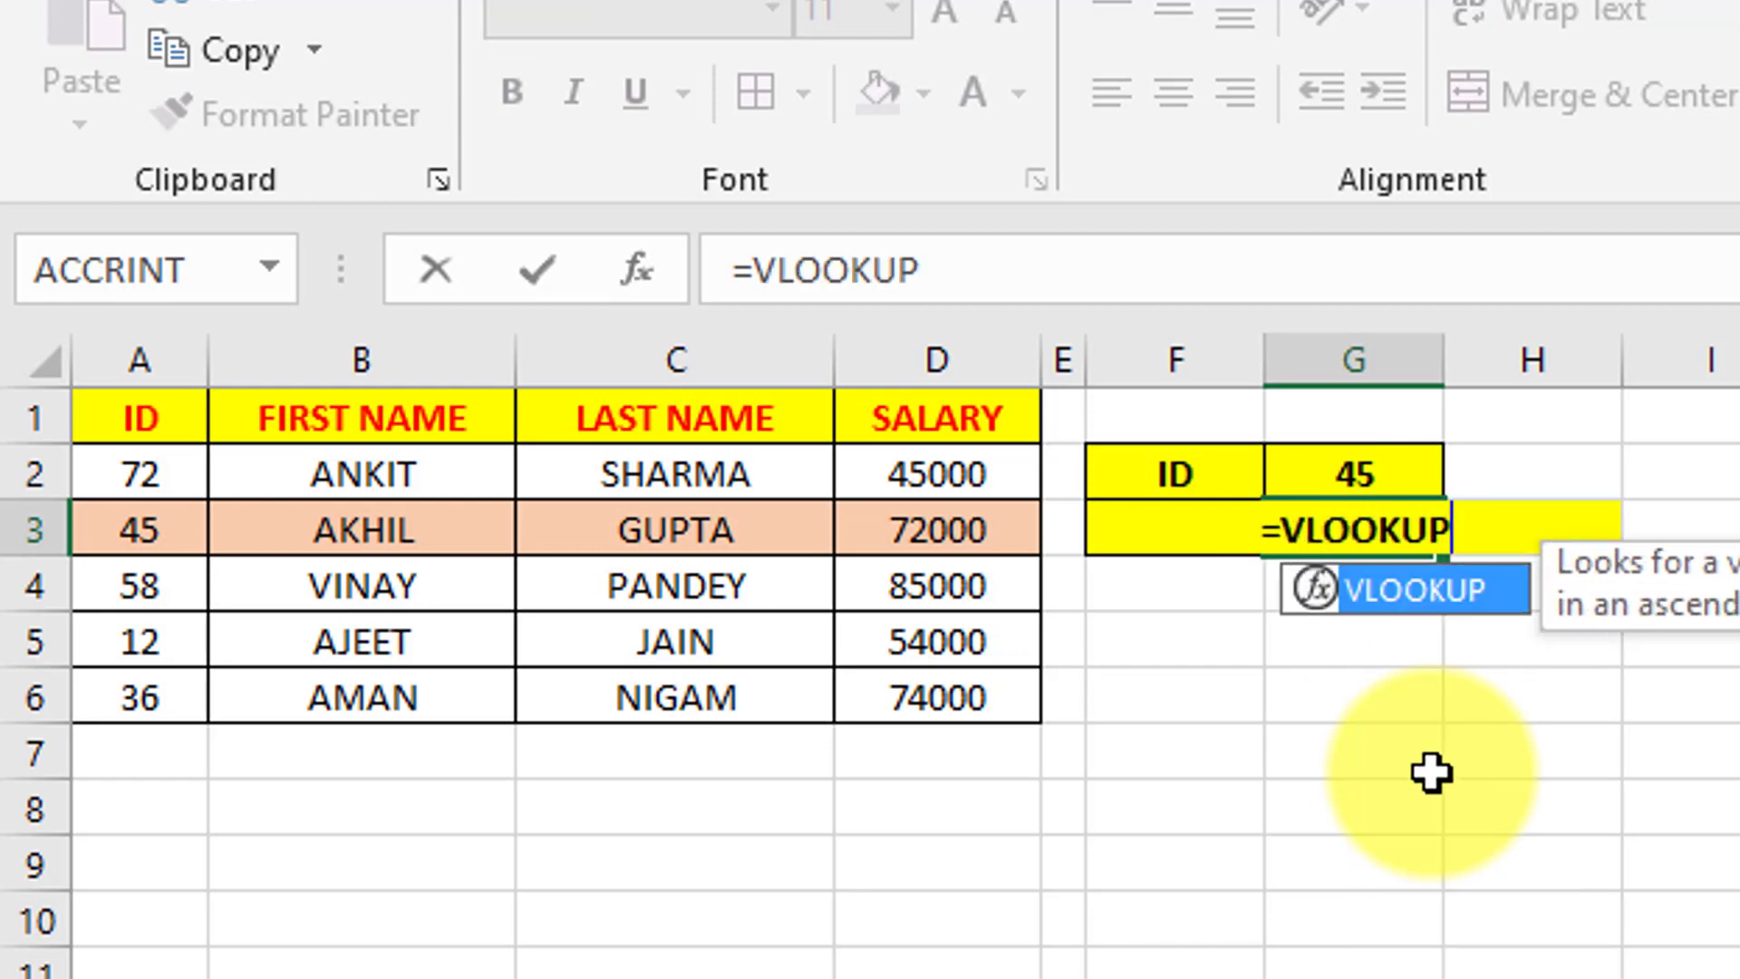
type("(")
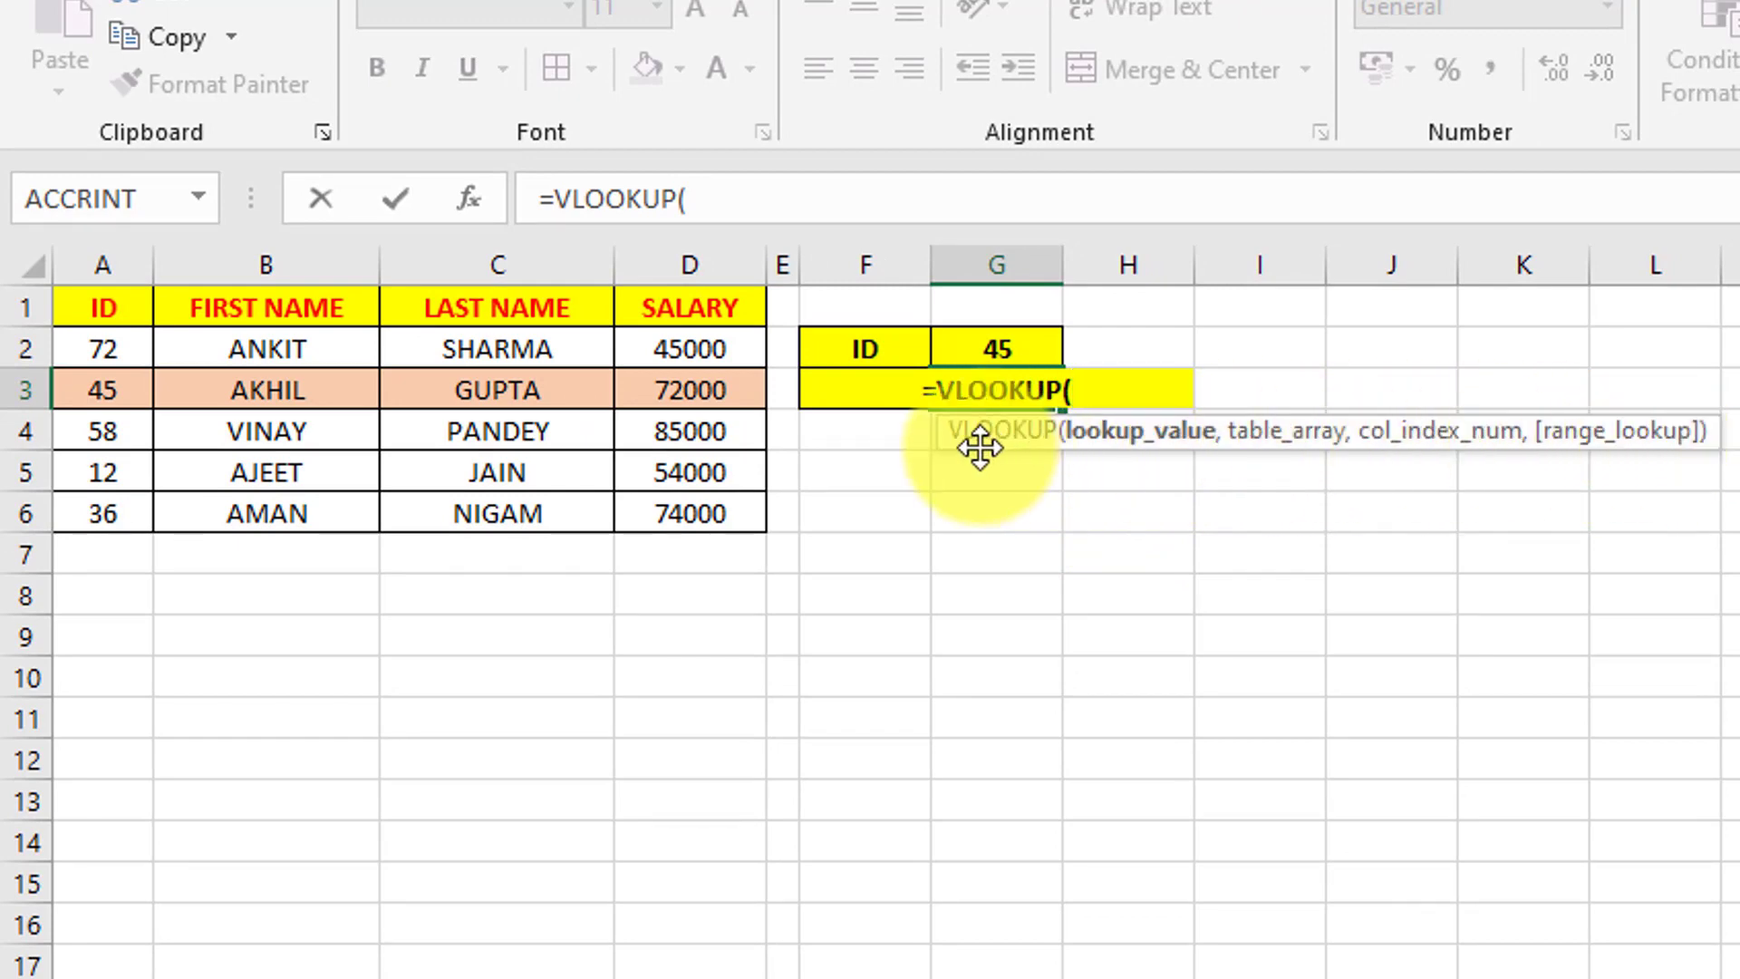
mouse_move(991, 447)
left_mouse_down()
mouse_move(886, 594)
mouse_move(970, 492)
left_mouse_up()
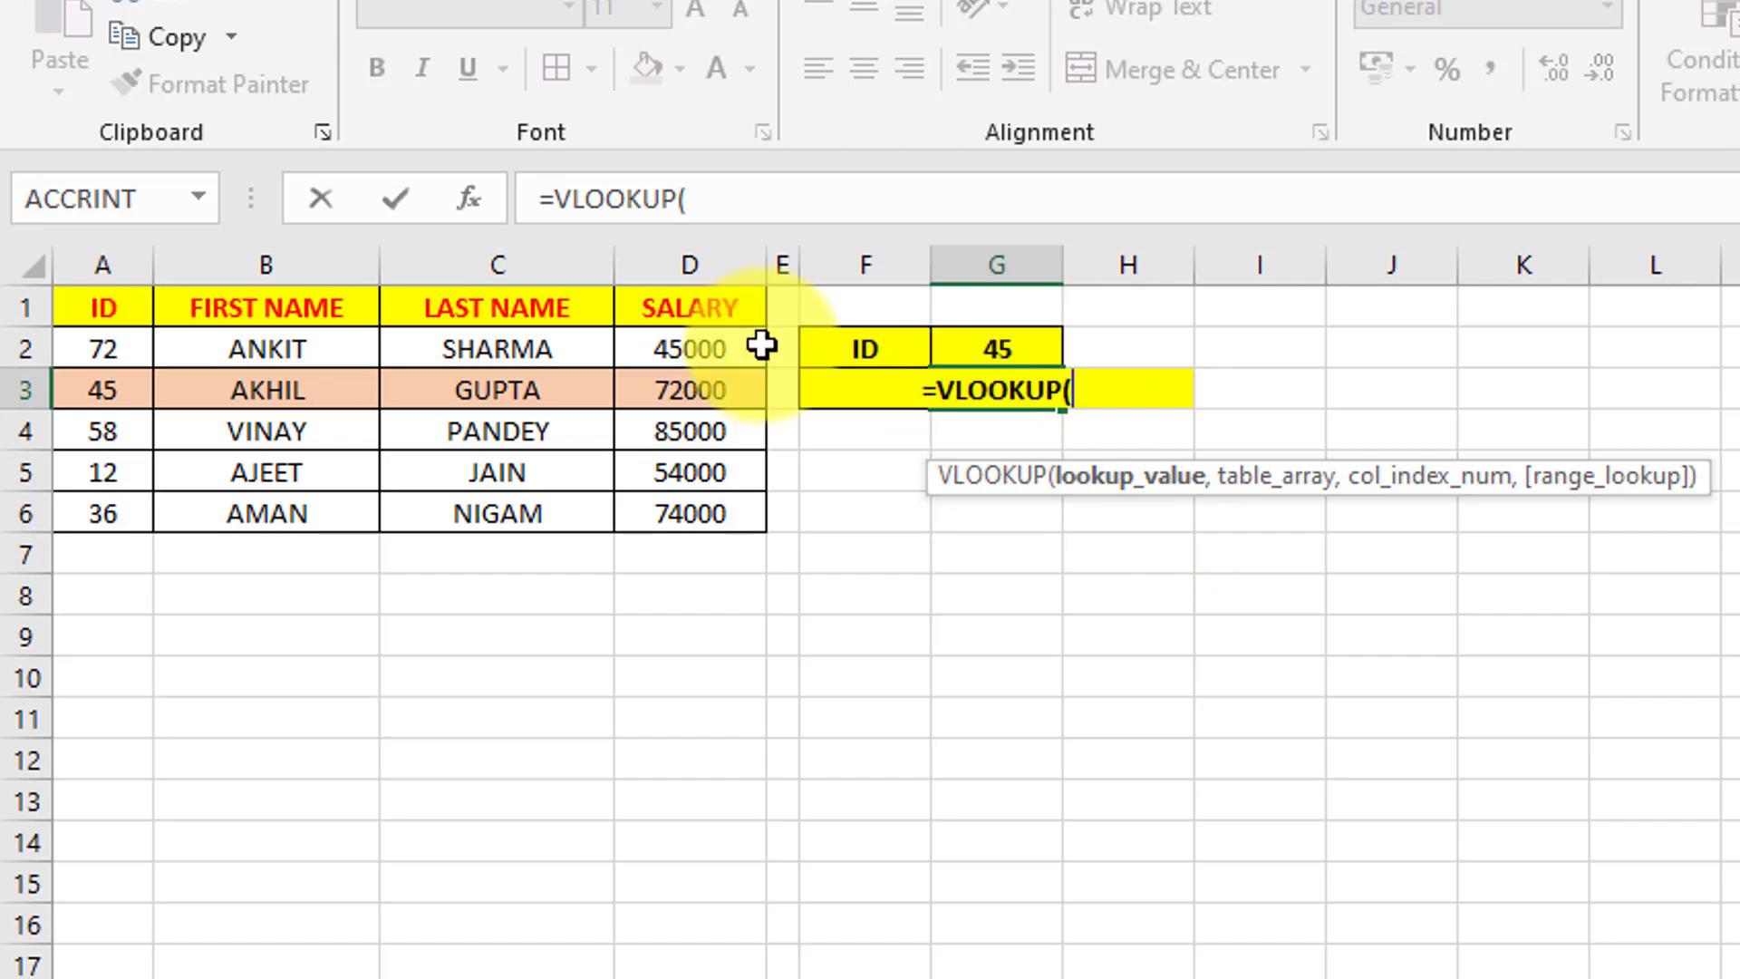
Supply G2 as the lookup value and A1:D6 as the table array.
left_click(988, 336)
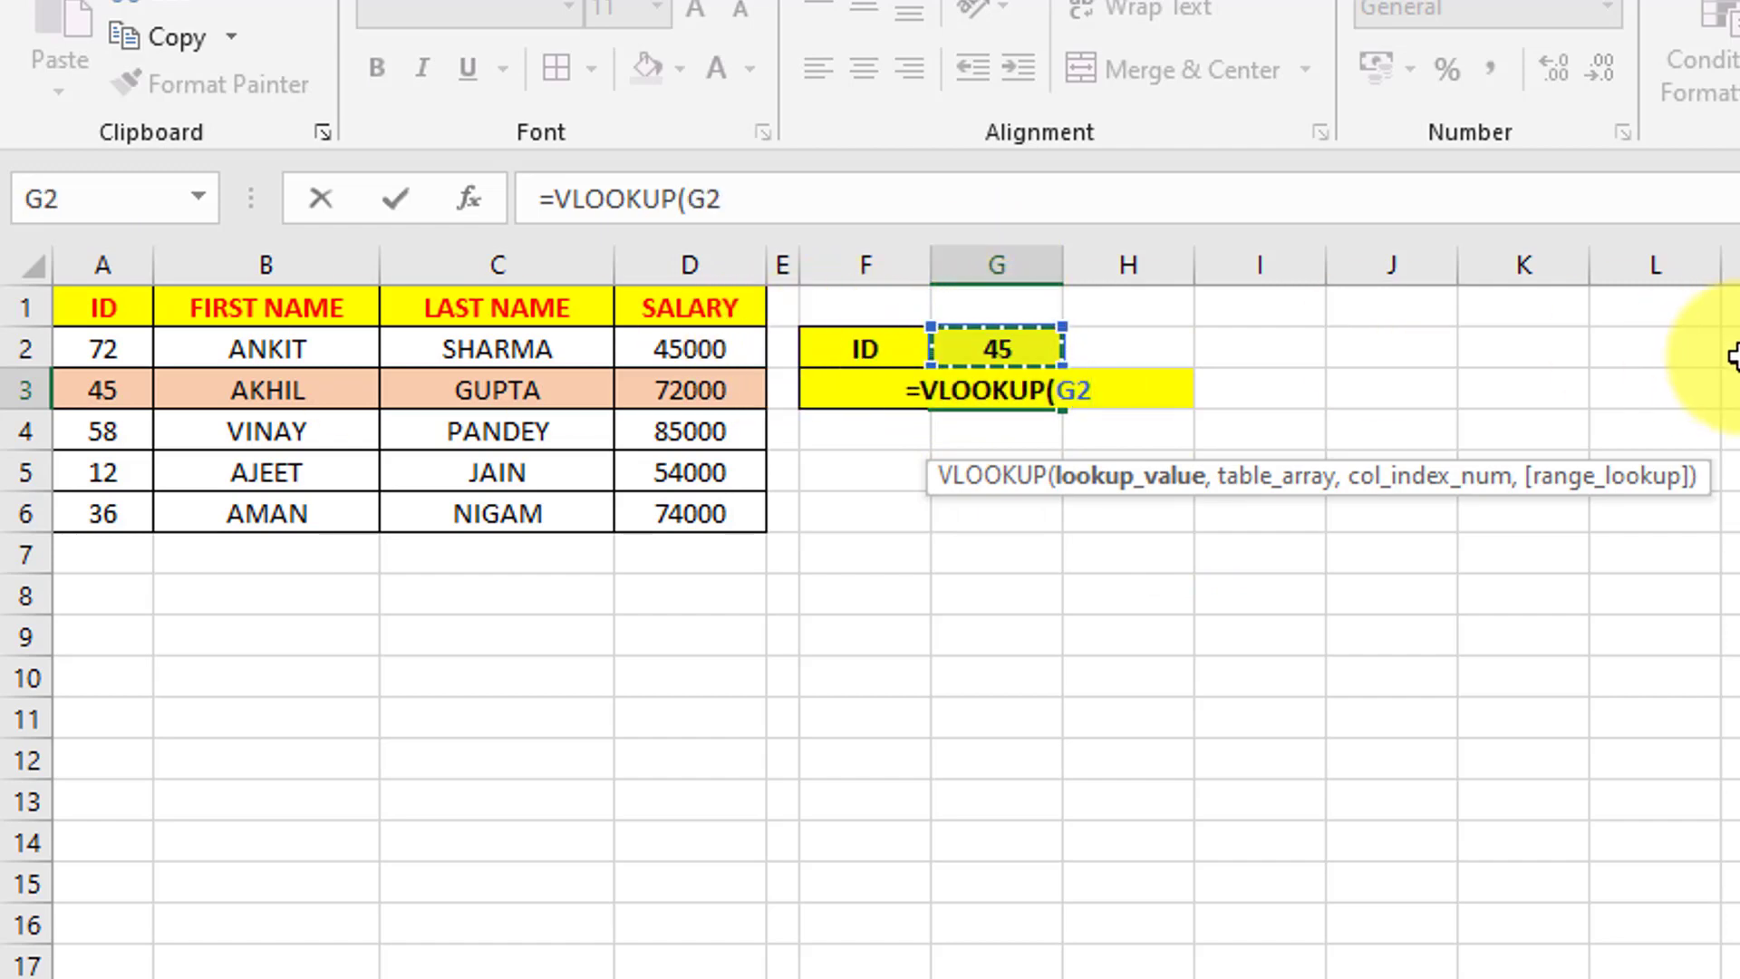
type(",")
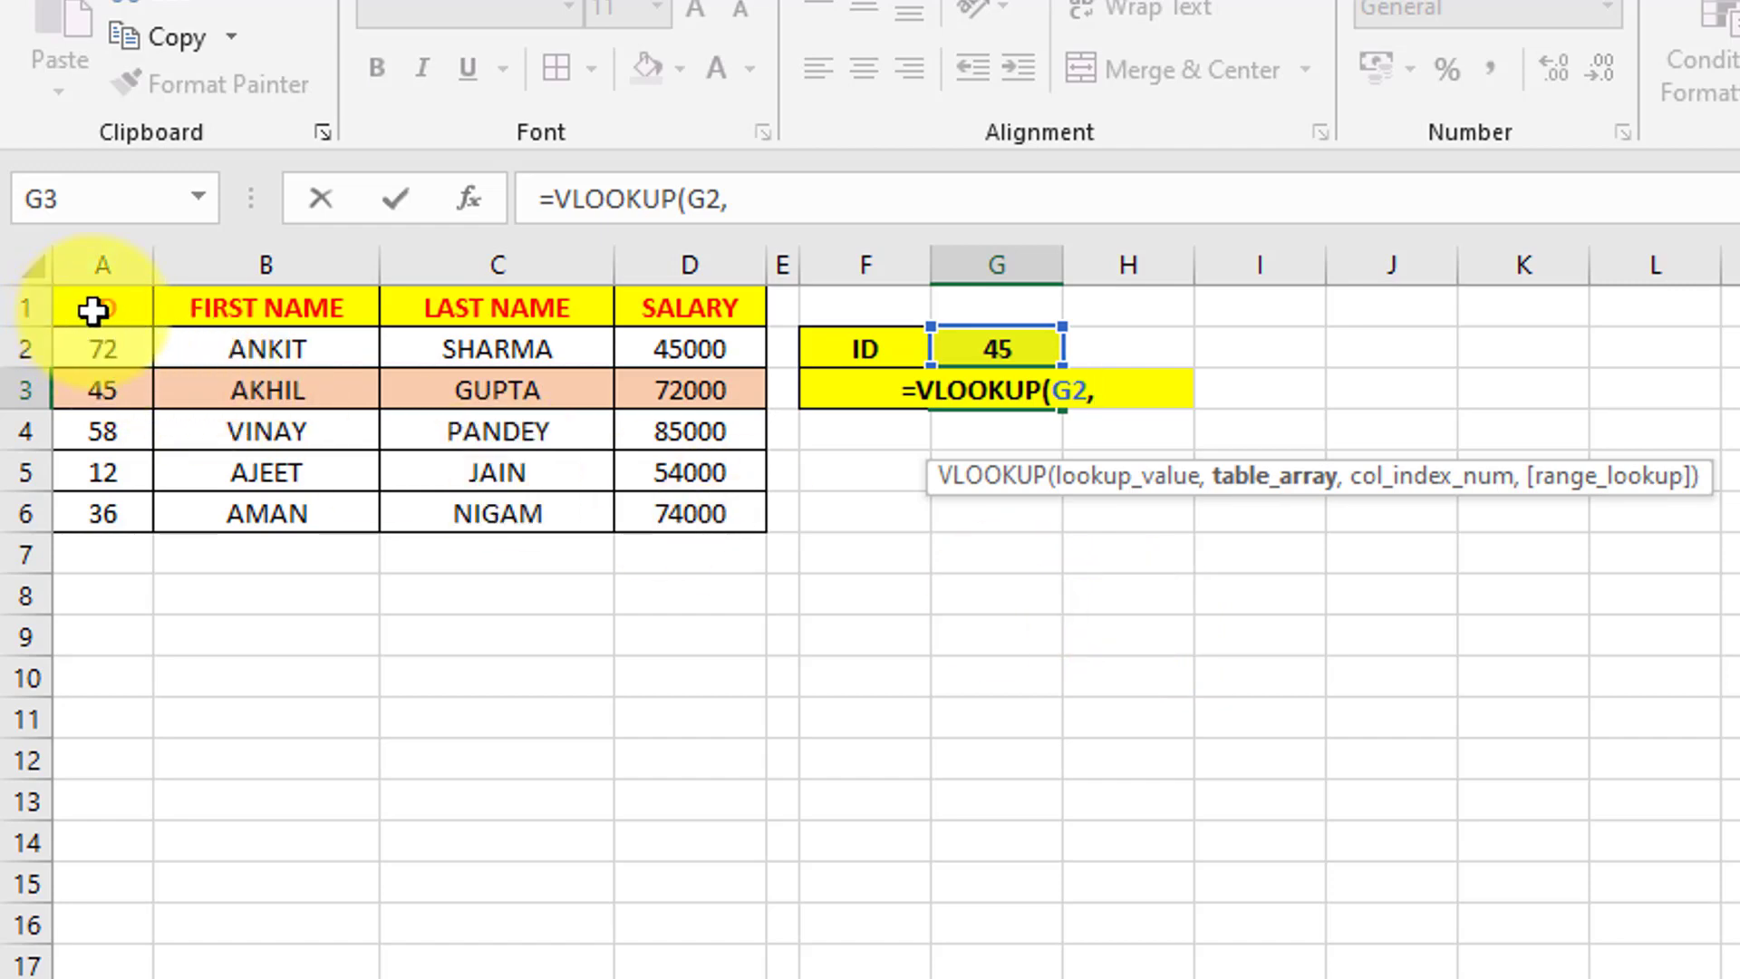
left_click_drag(84, 311, 573, 430)
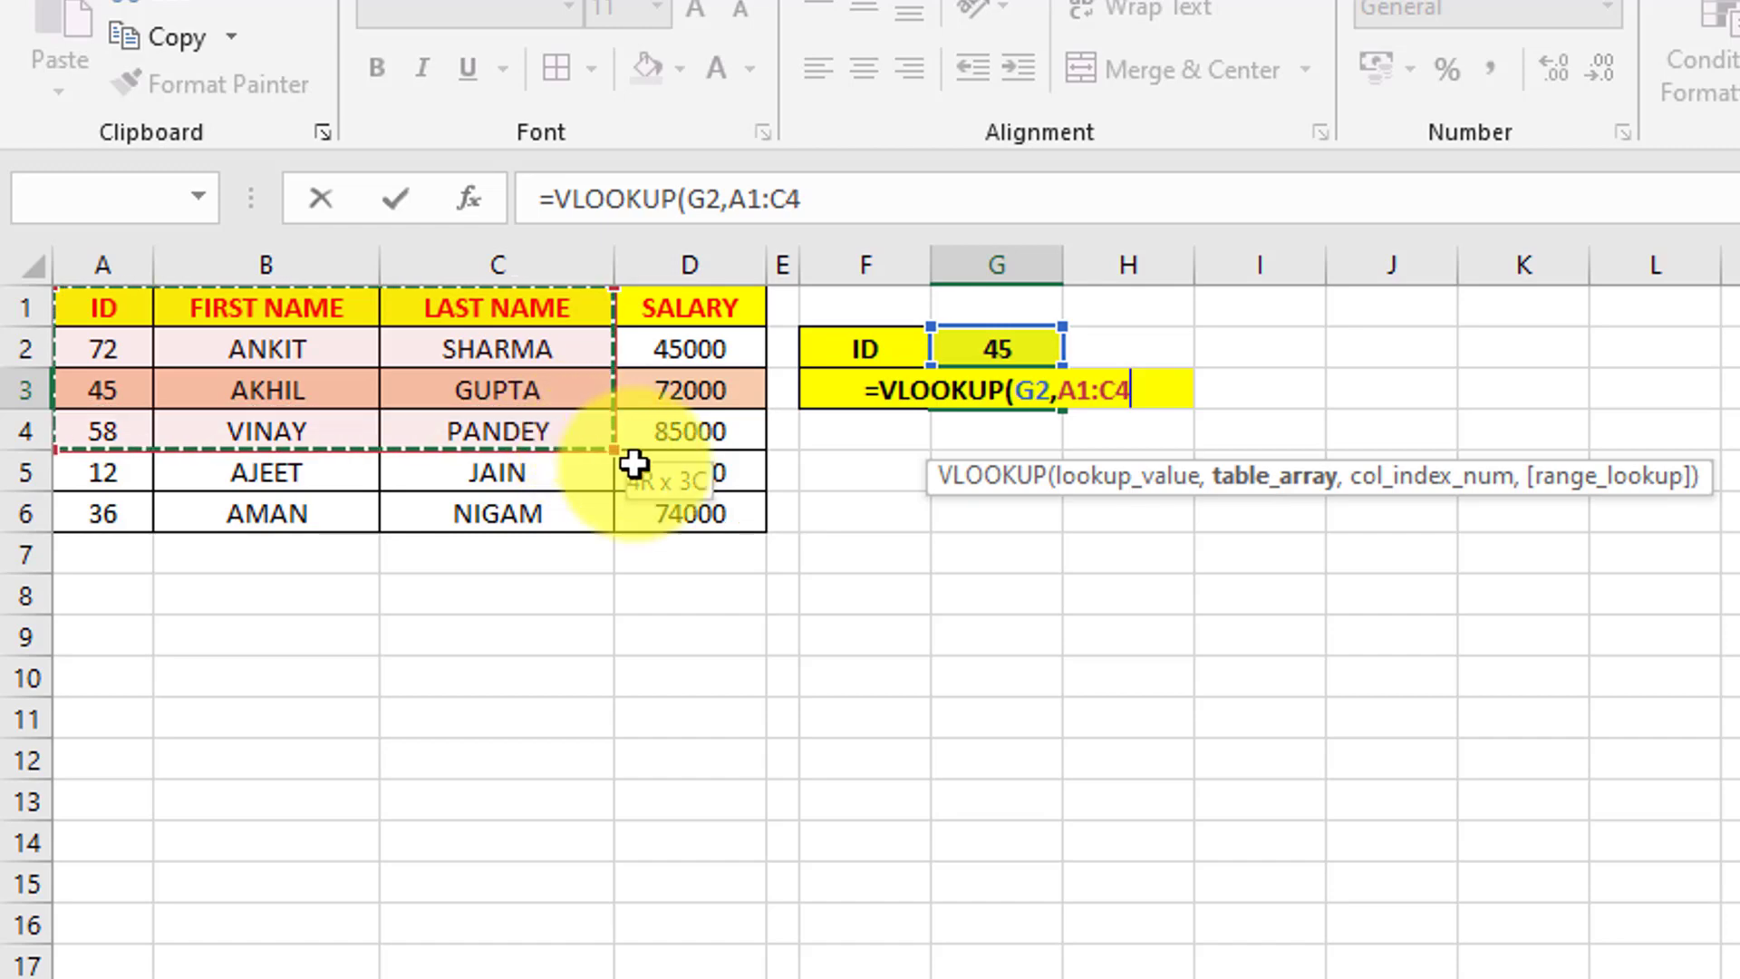
left_click_drag(573, 430, 678, 513)
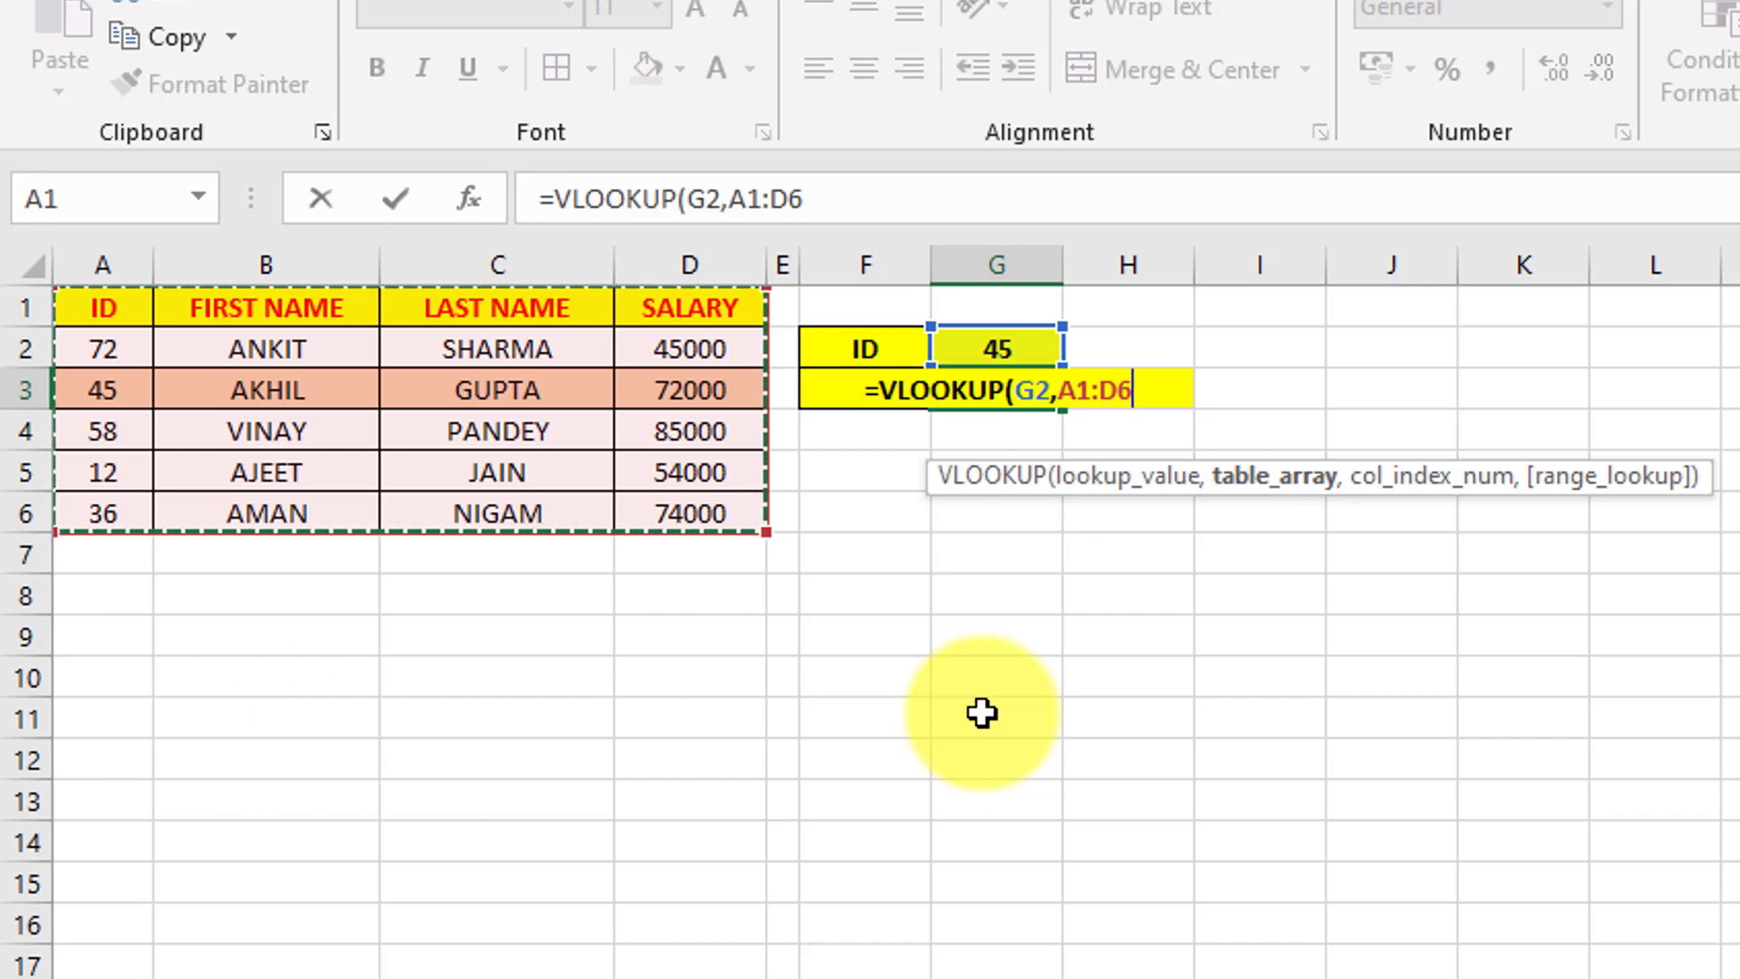
type(",")
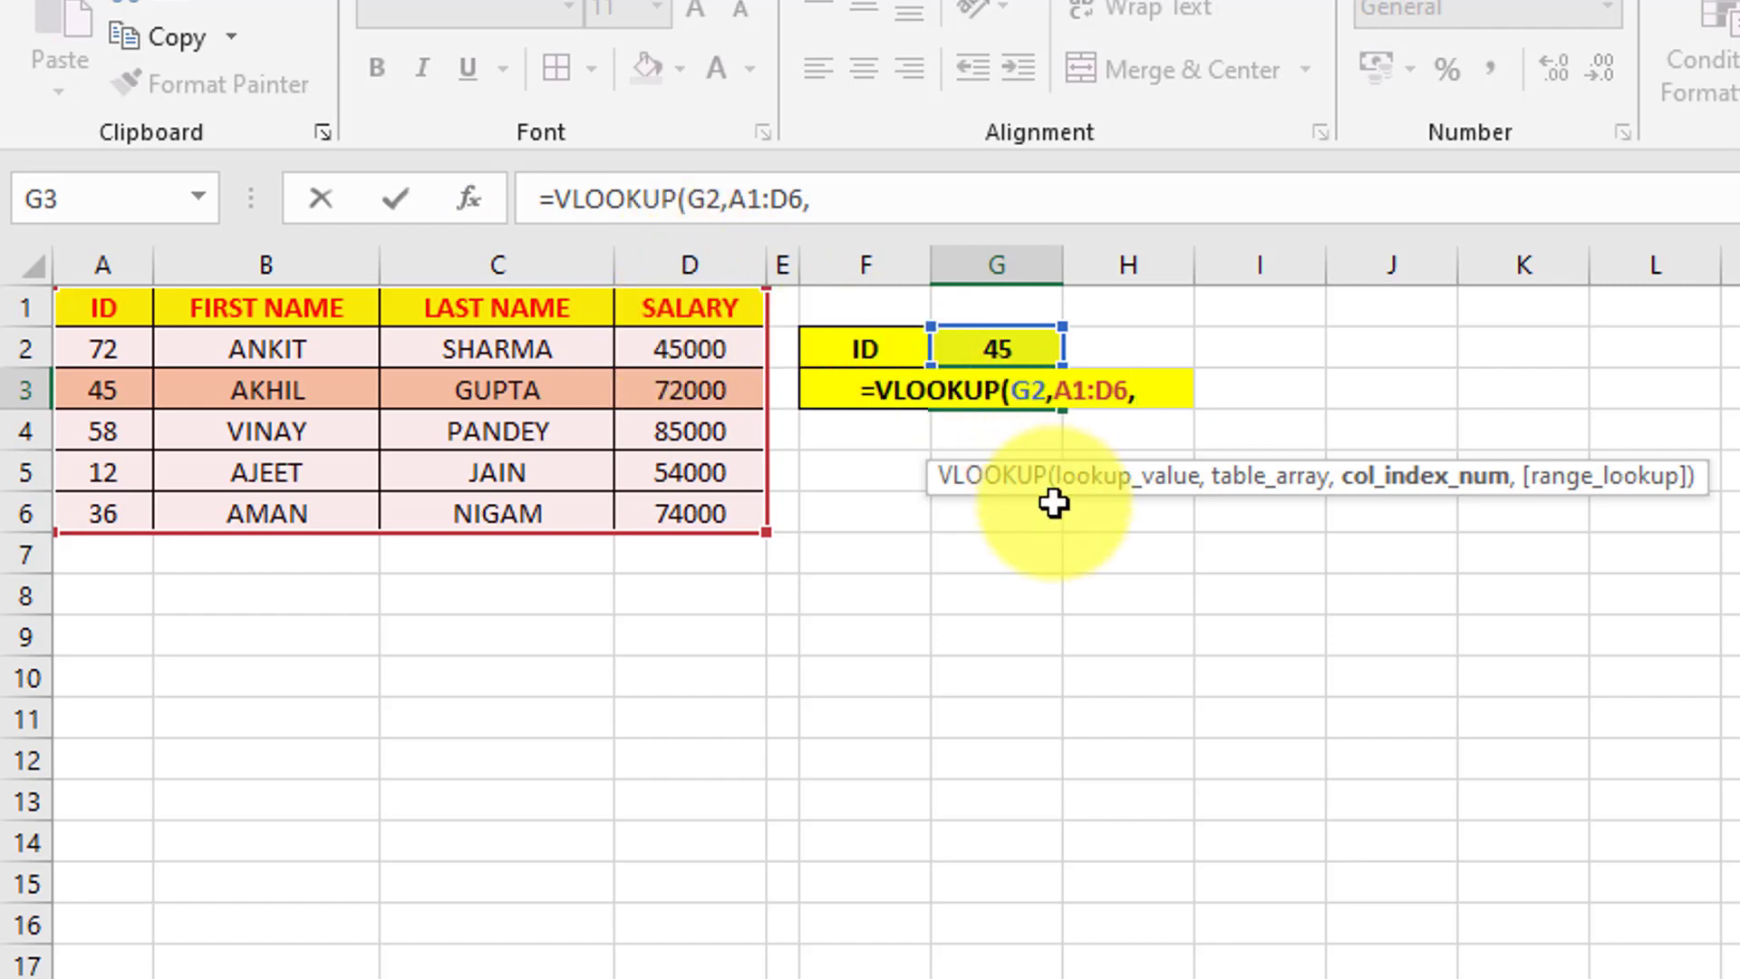
Enter column index 4 and exact-match 0 as the remaining VLOOKUP arguments.
type("4")
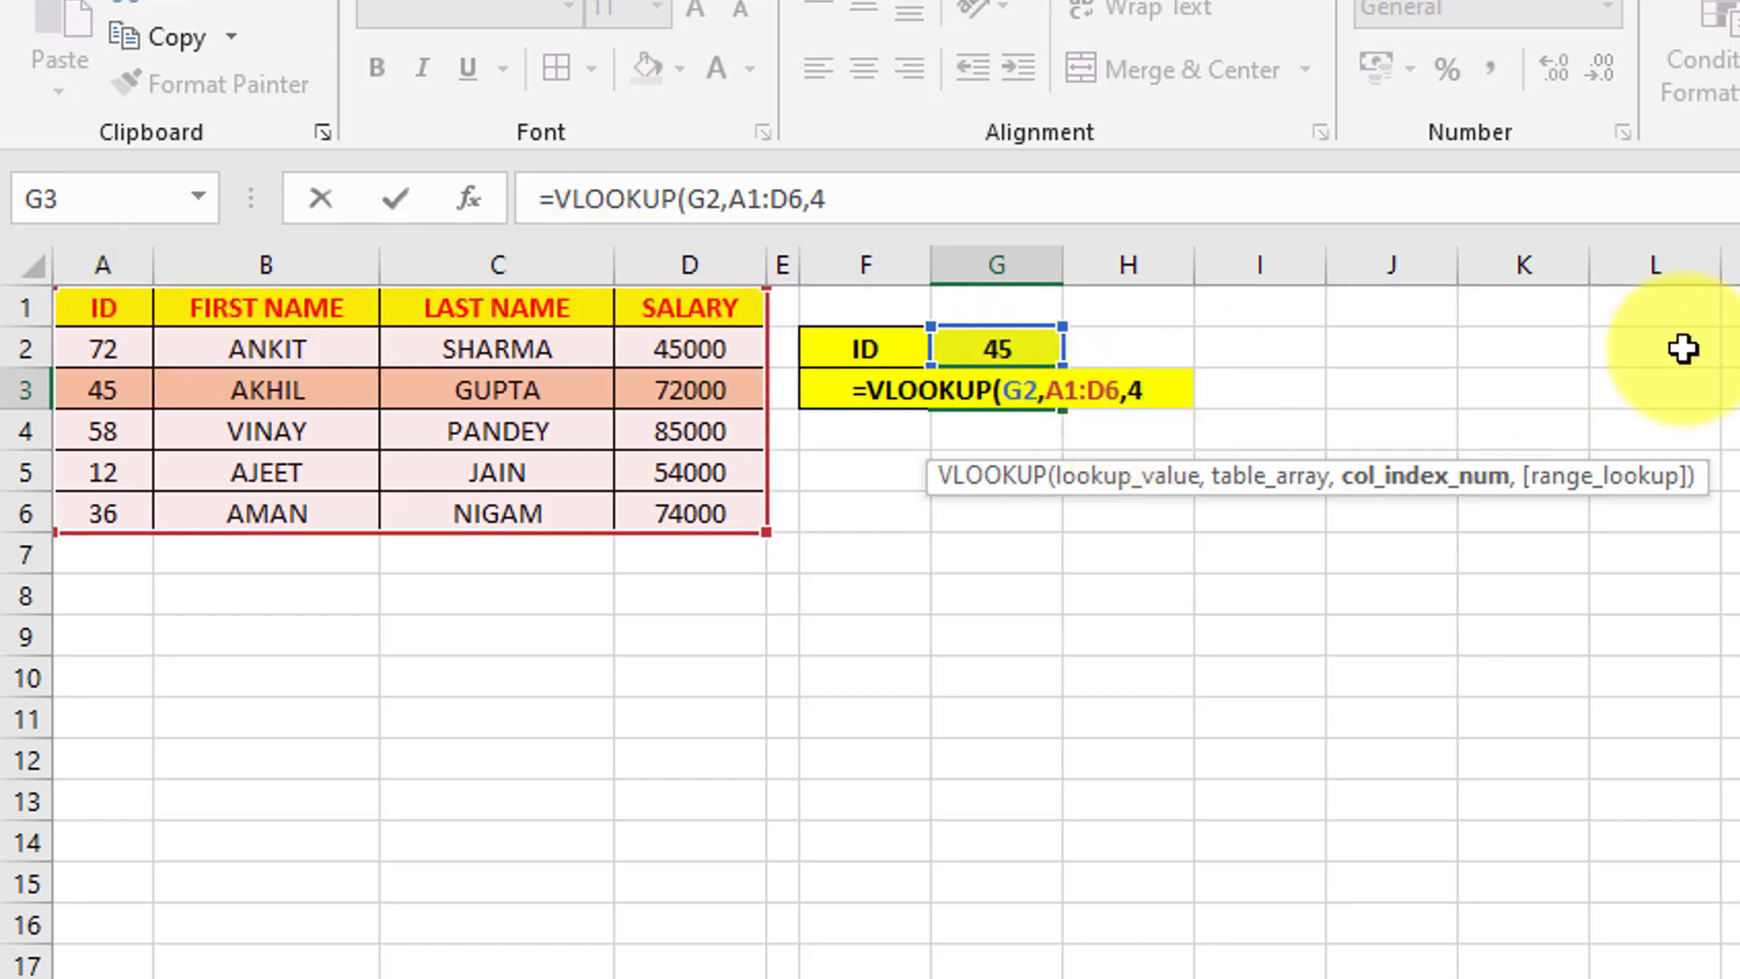
type(",")
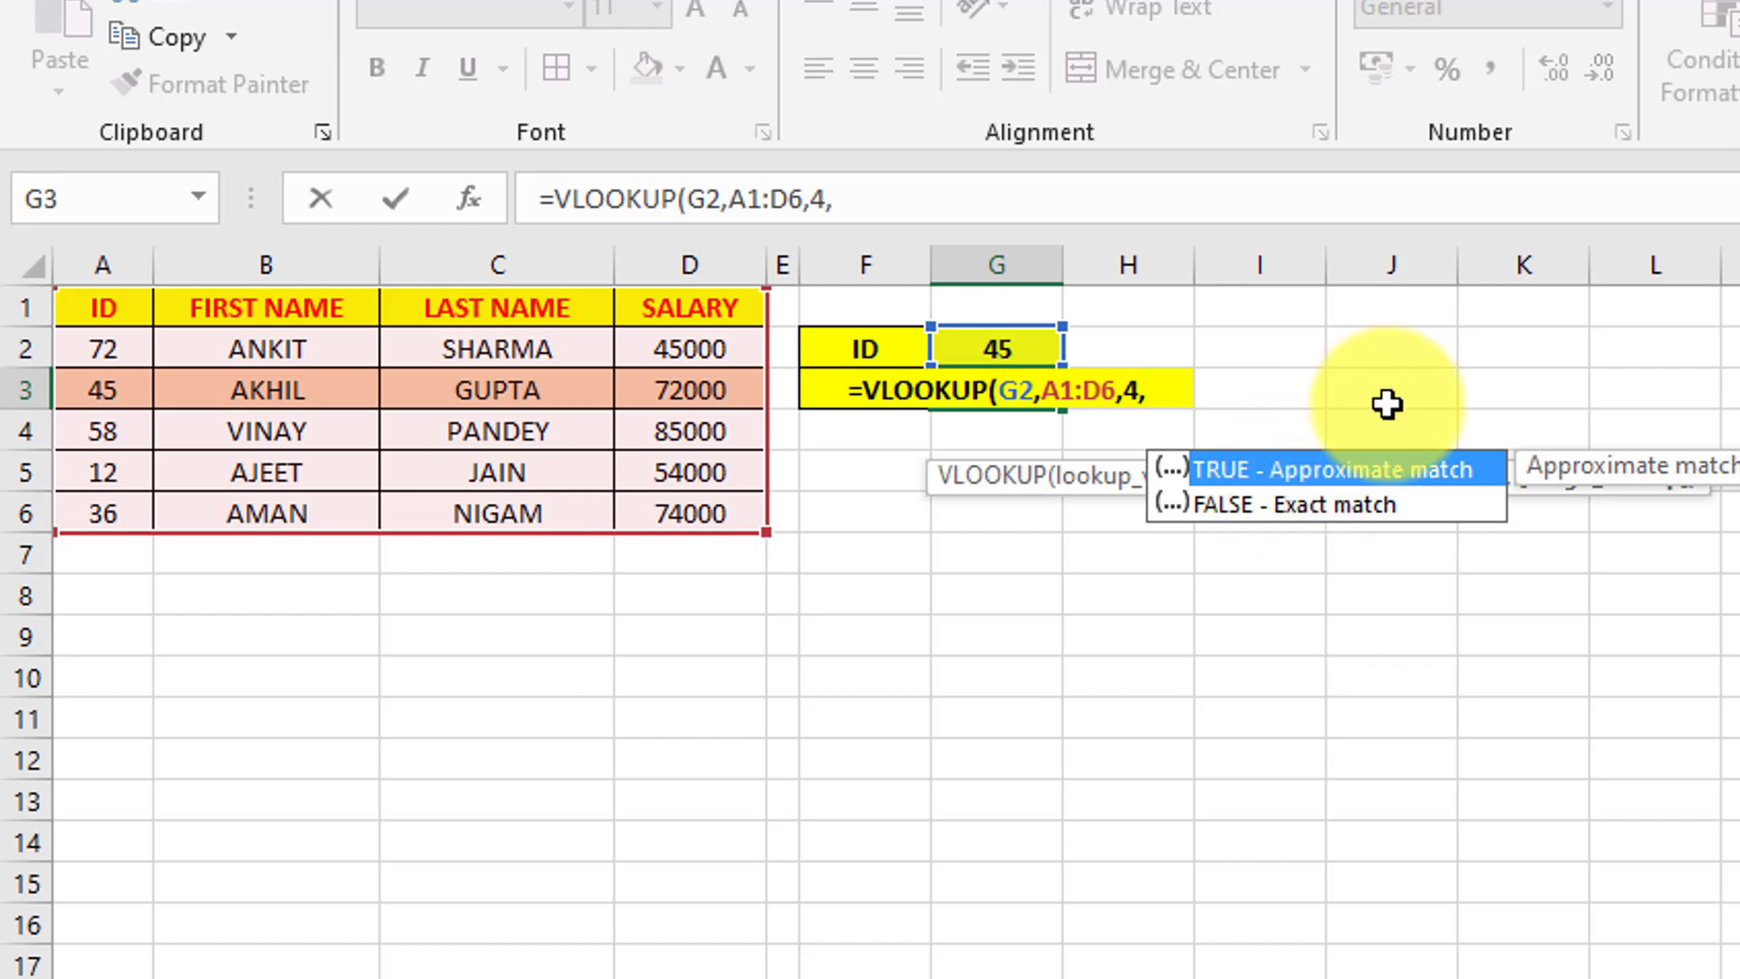
type("0")
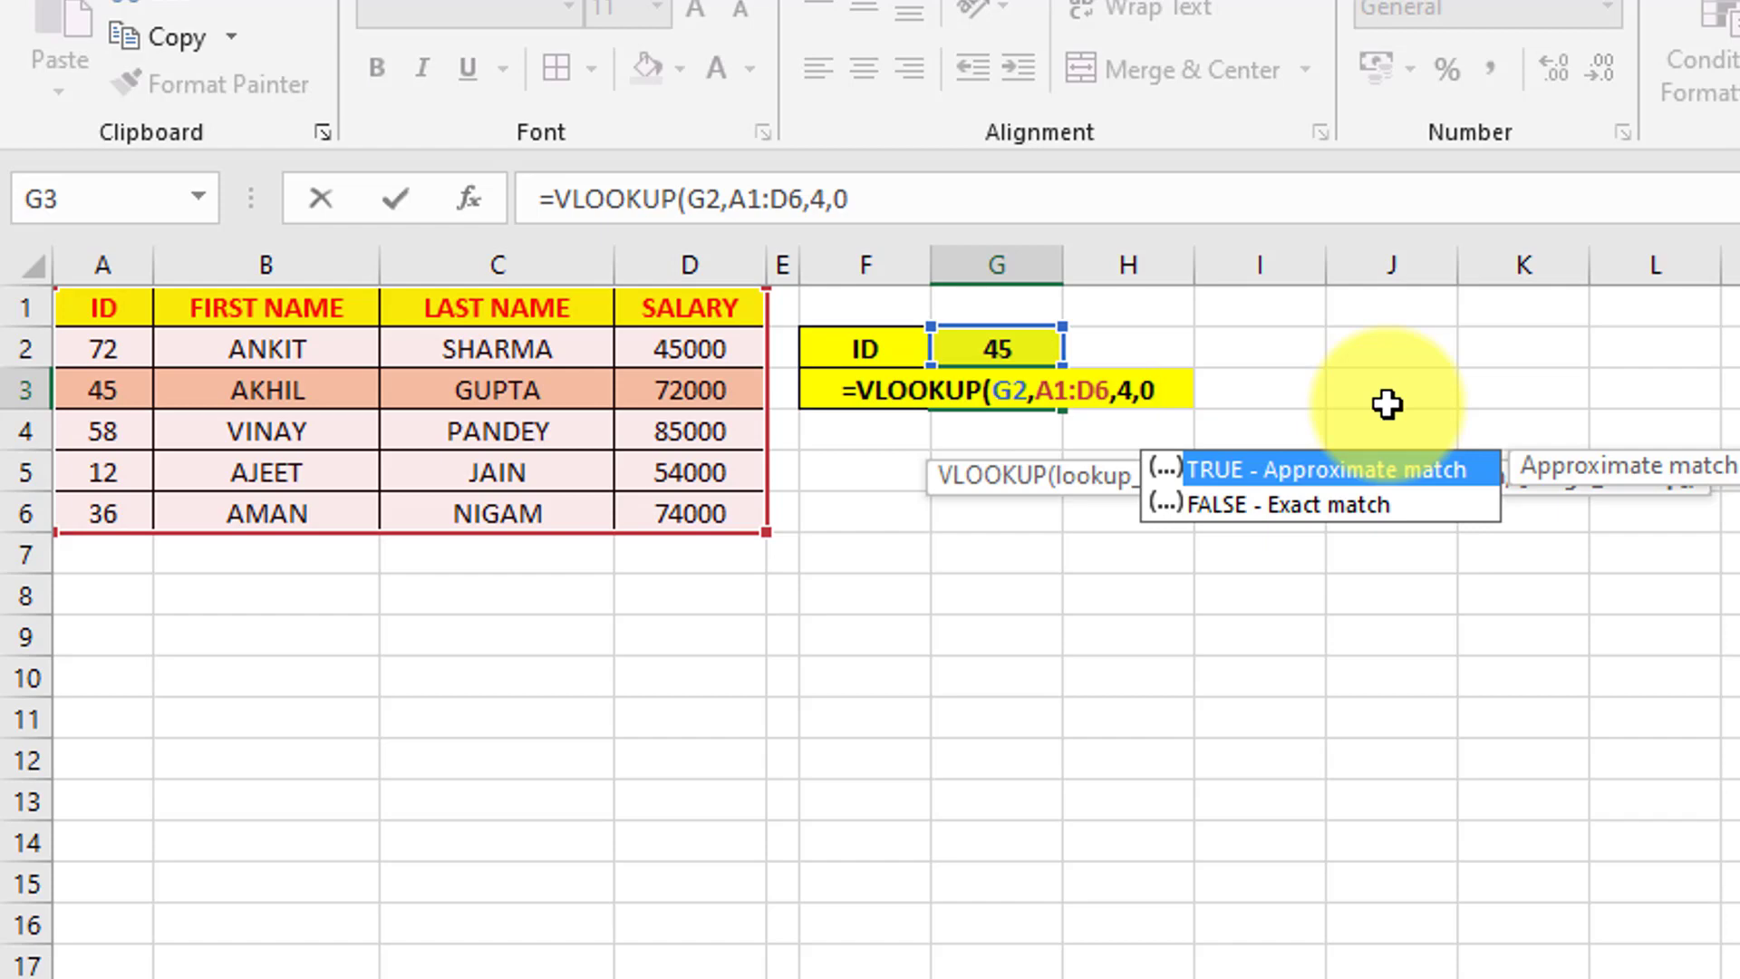
Close and commit =VLOOKUP(G2,A1:D6,4,0), then compare 72000 against the ID 45 row A3:D3.
type(")")
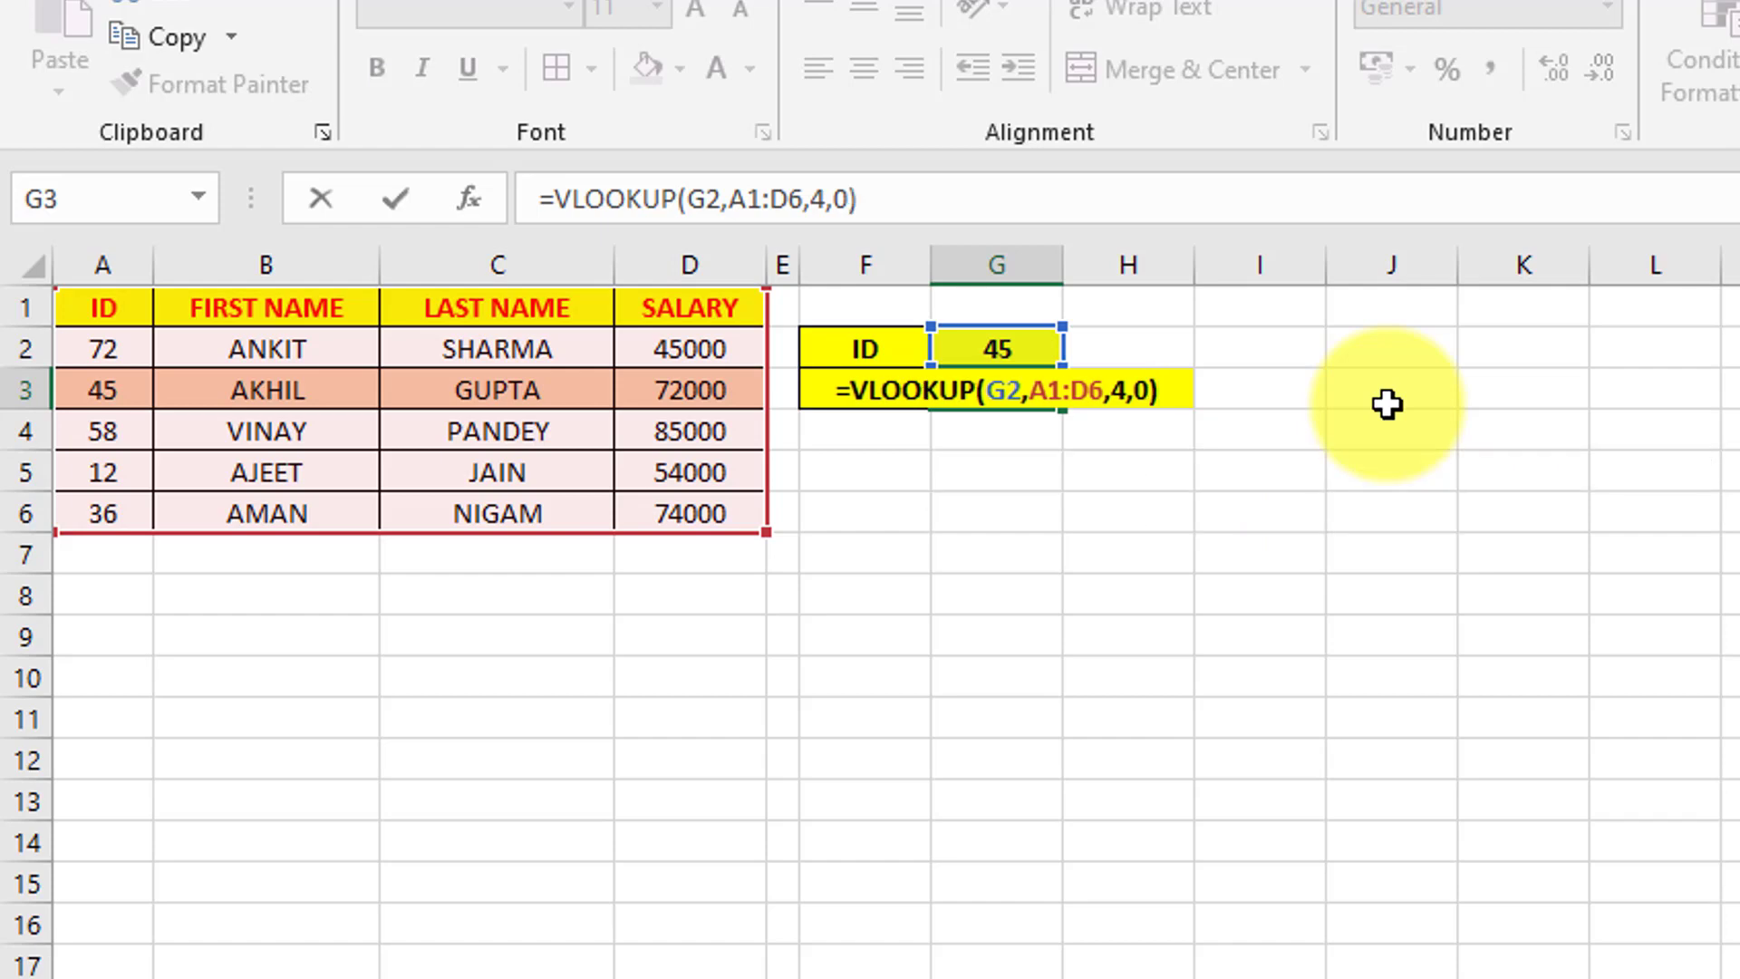
key("Return")
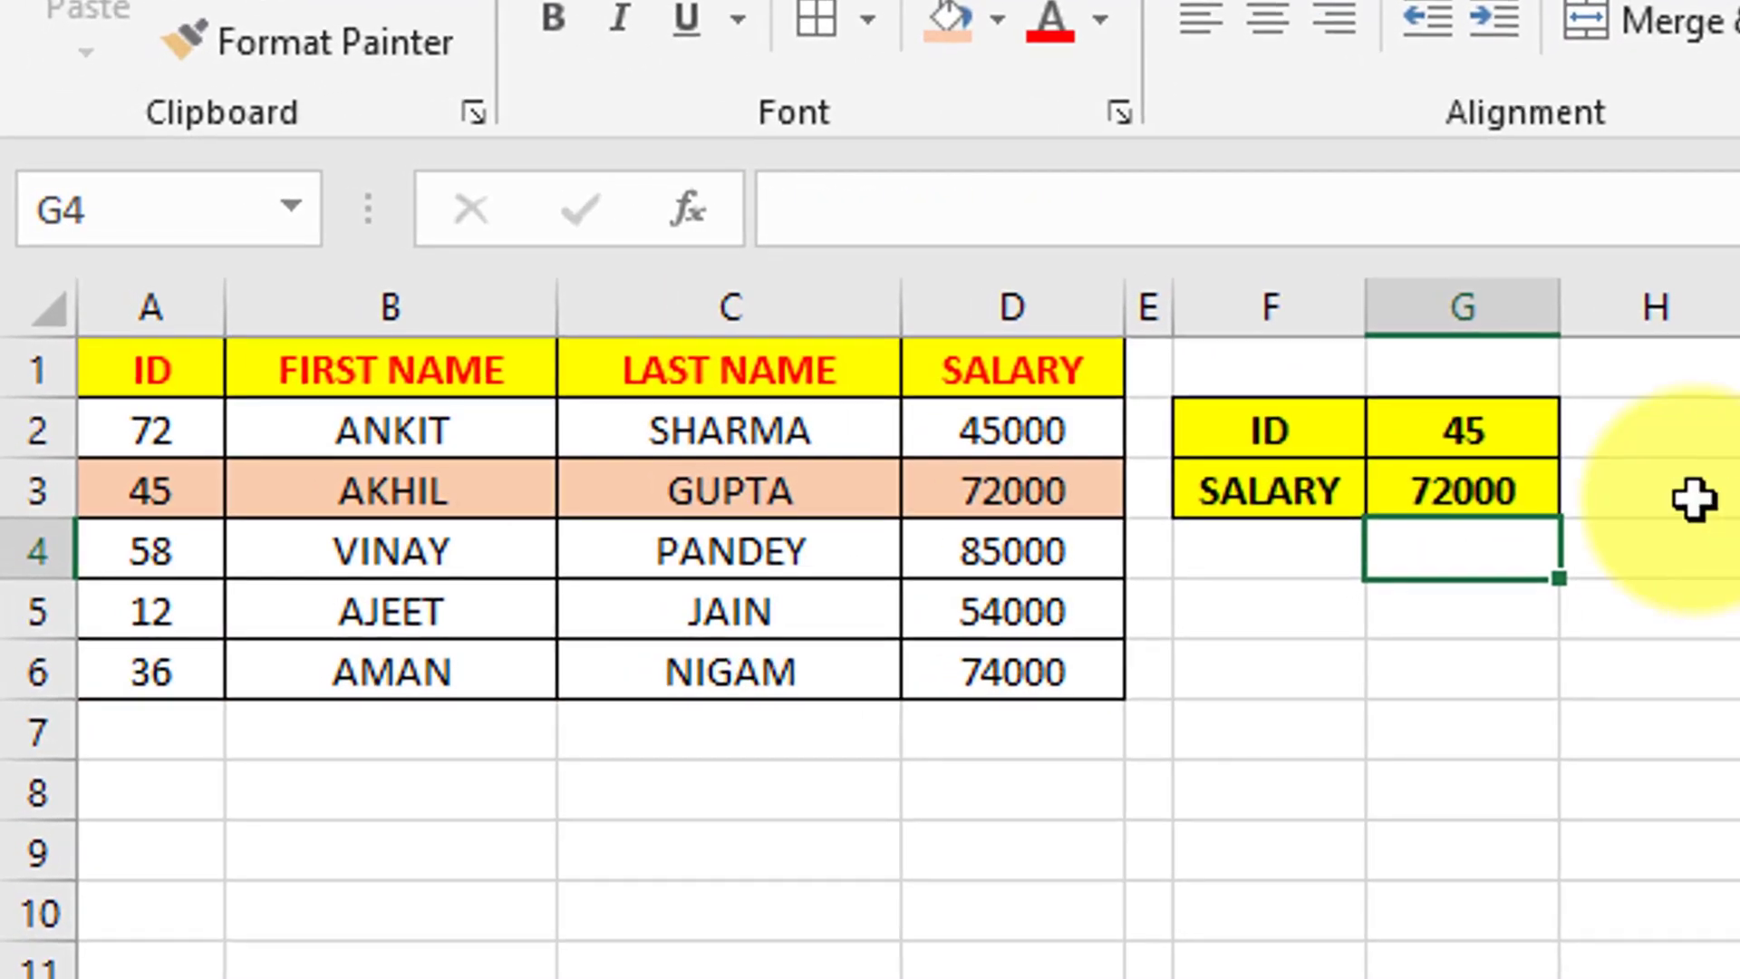
left_click(1450, 435)
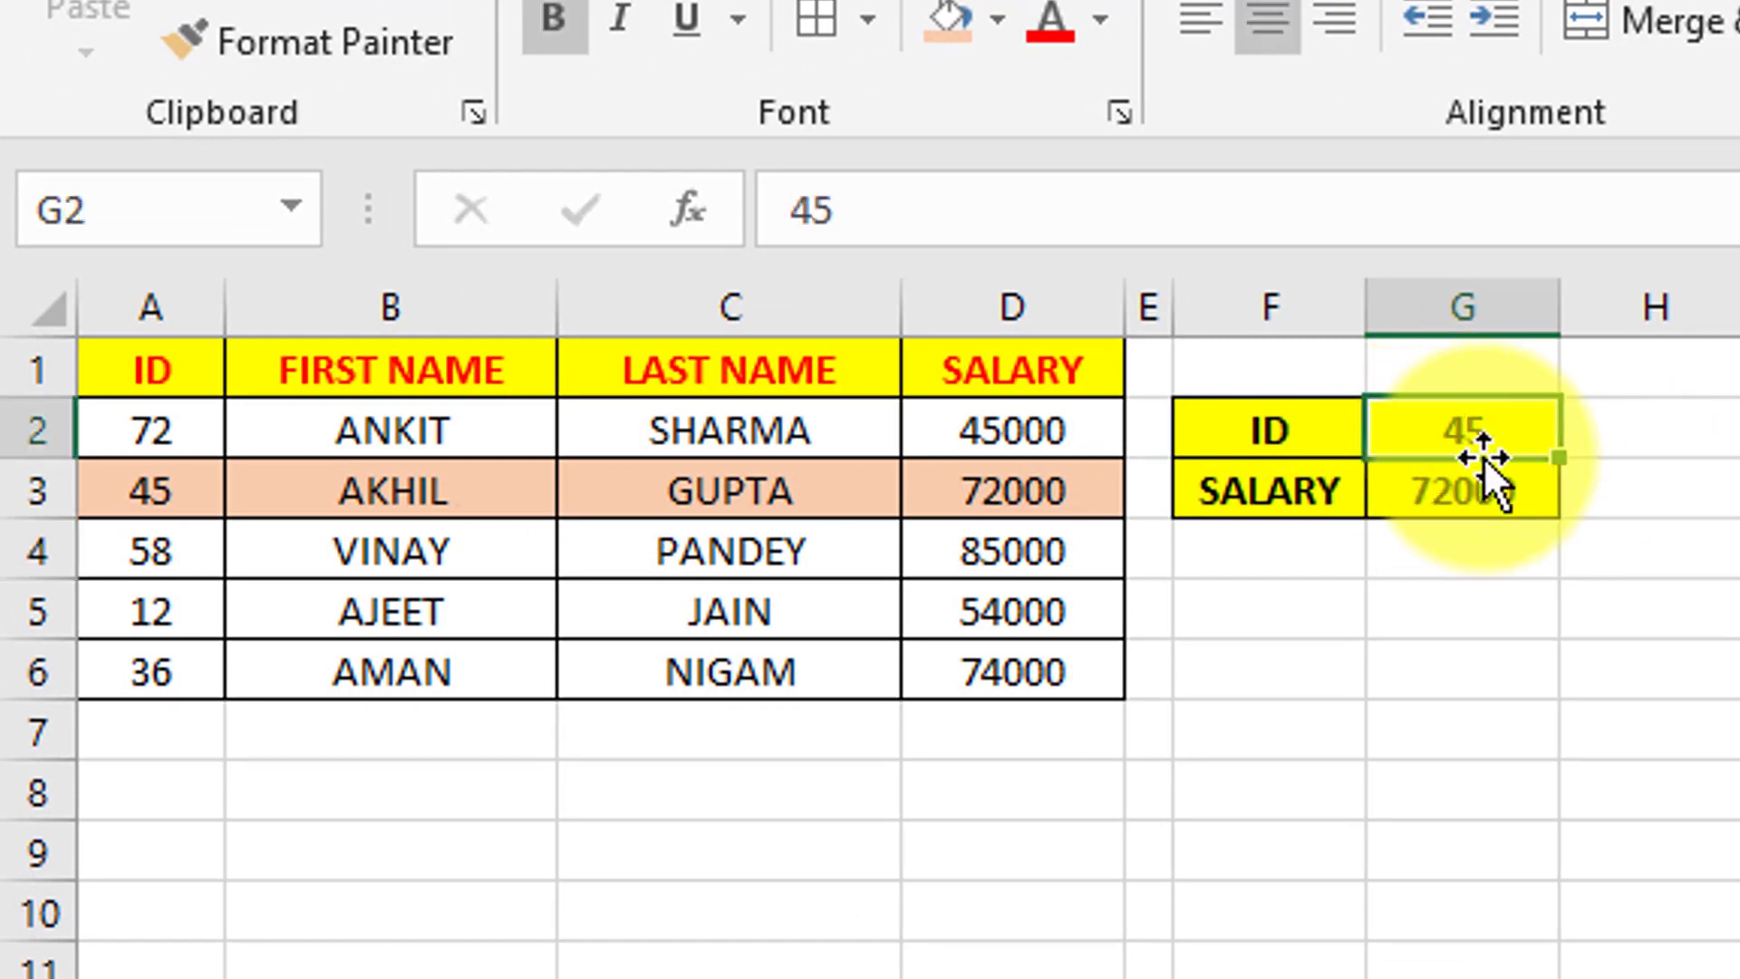
left_click(127, 490)
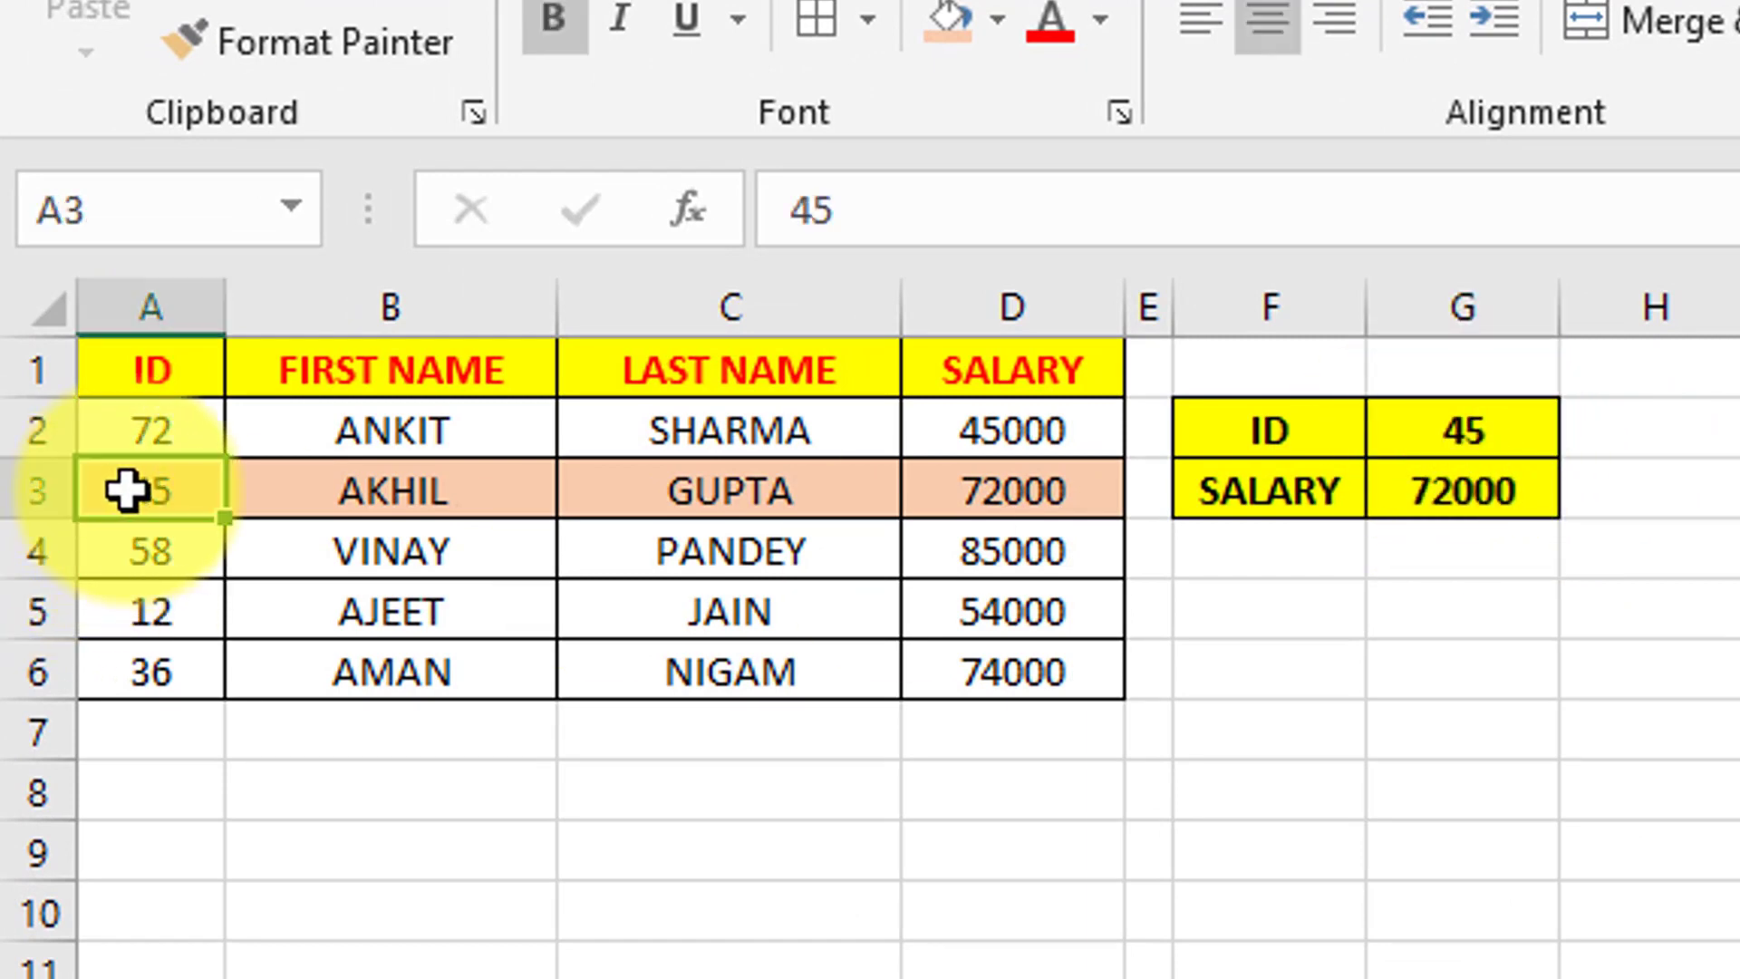
left_click_drag(127, 490, 1063, 519)
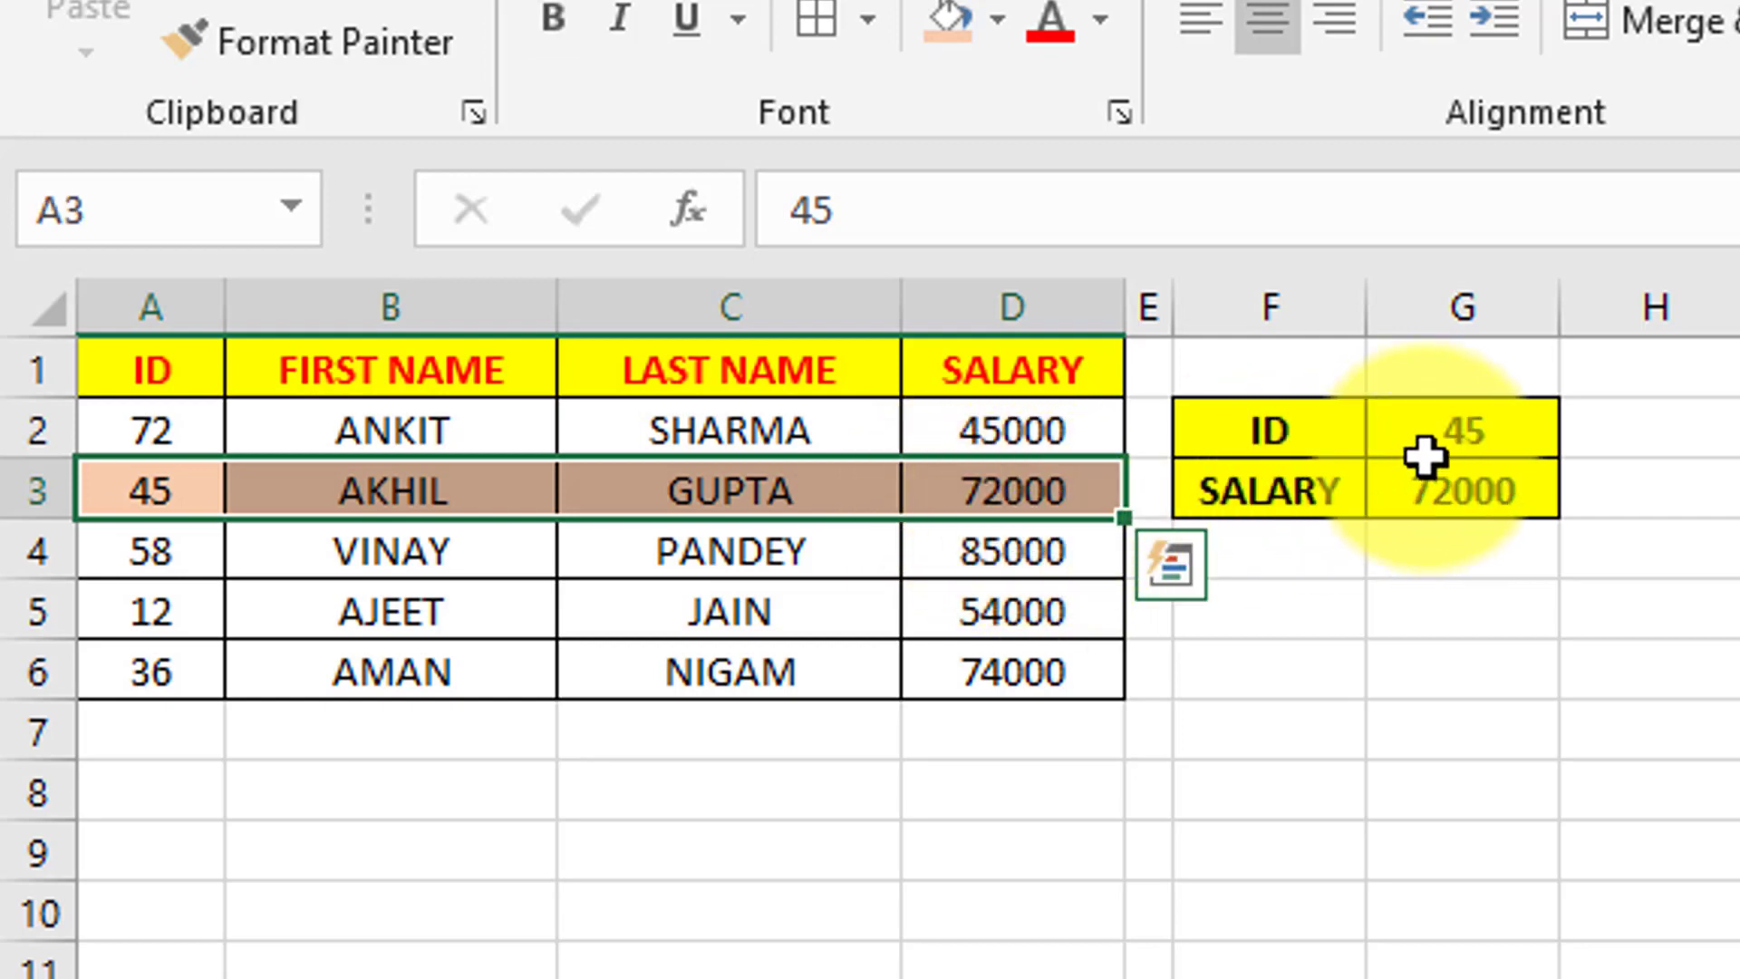
left_click(1464, 445)
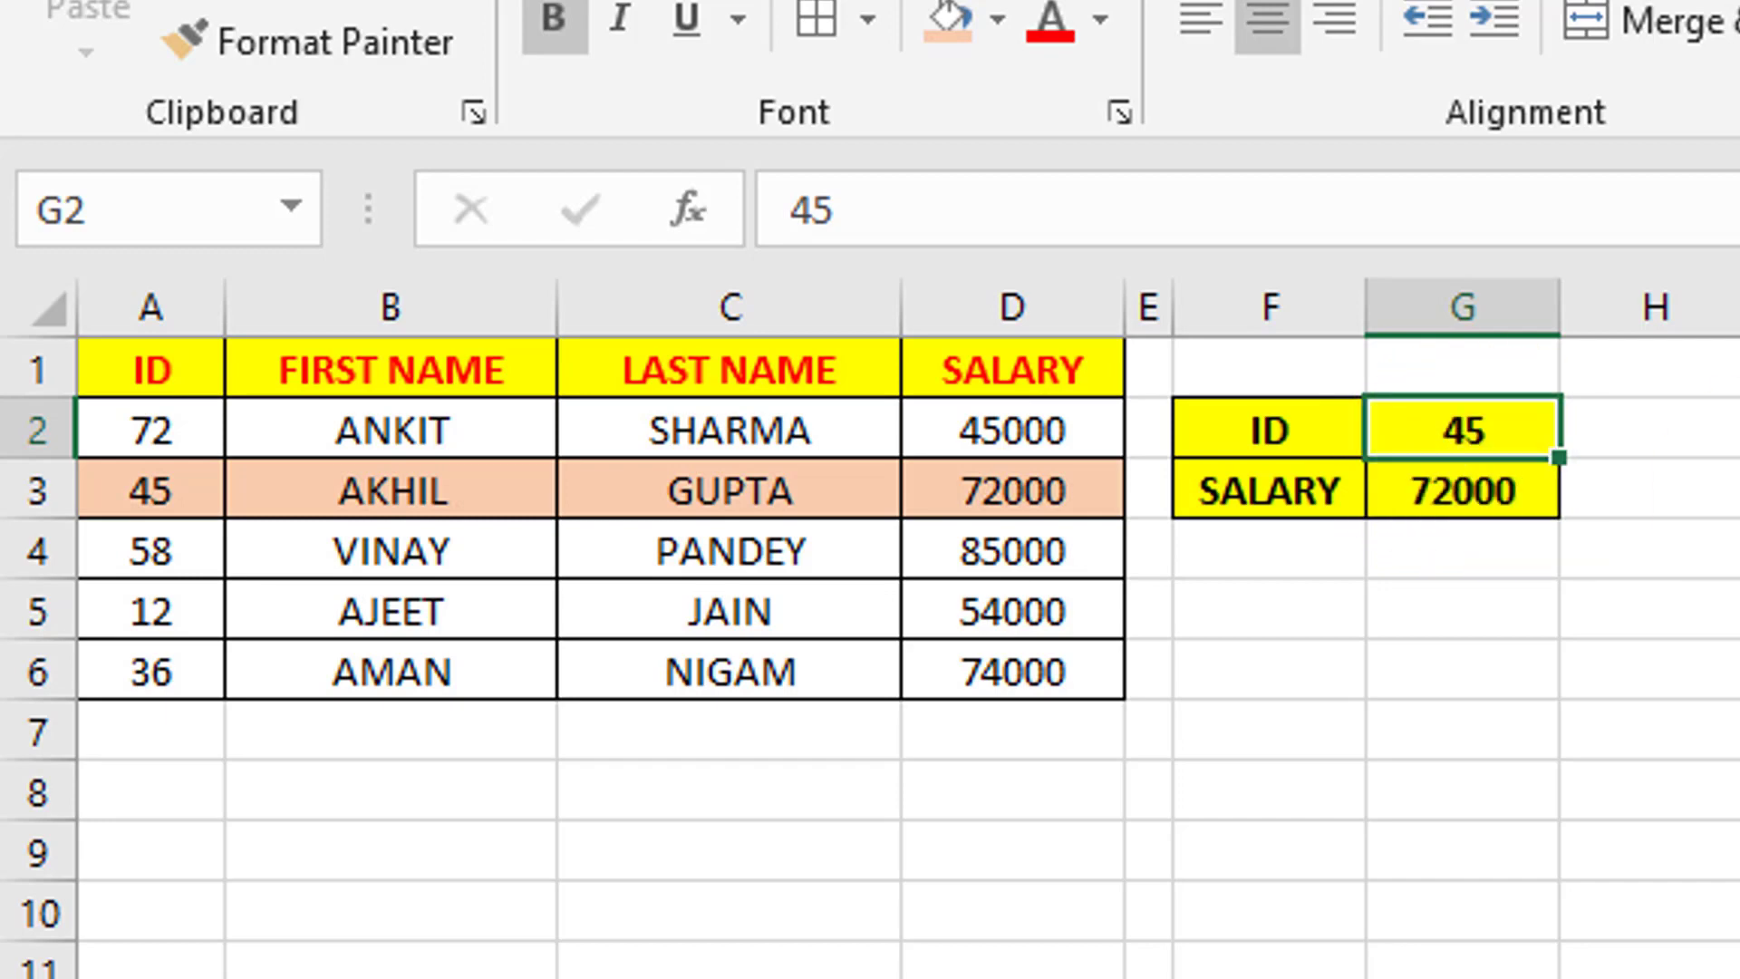
Enter 12 in G2 so the VLOOKUP in G3 returns 54000.
type("12")
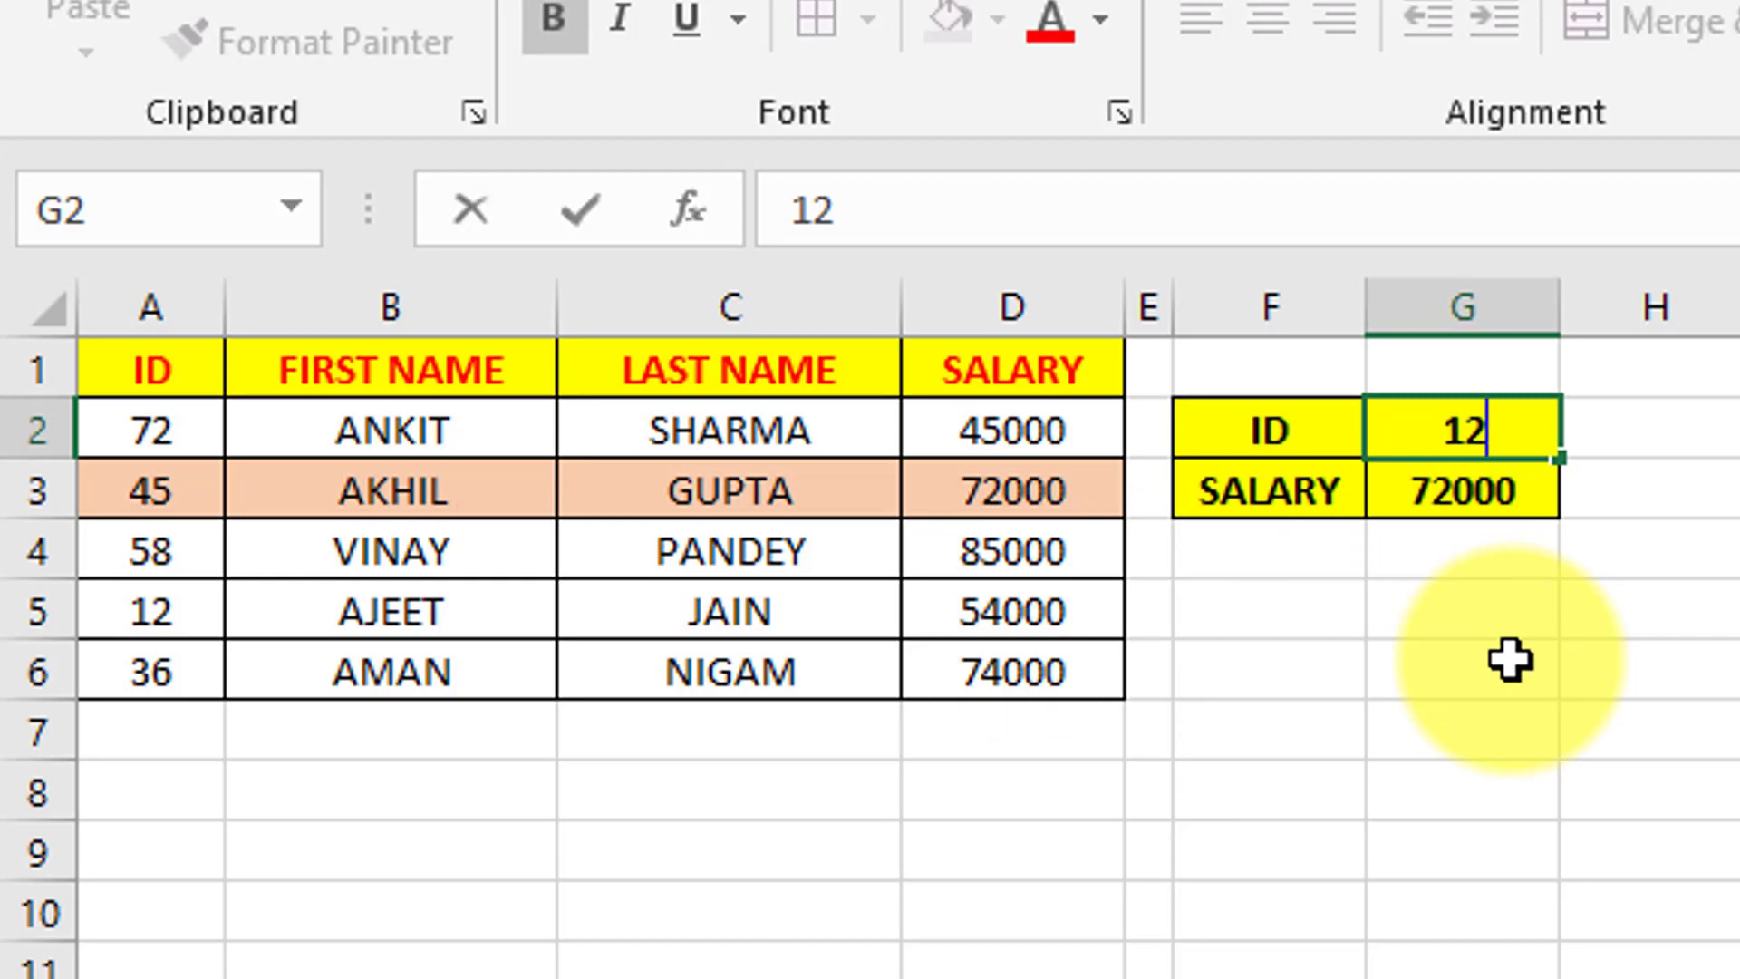
key("Return")
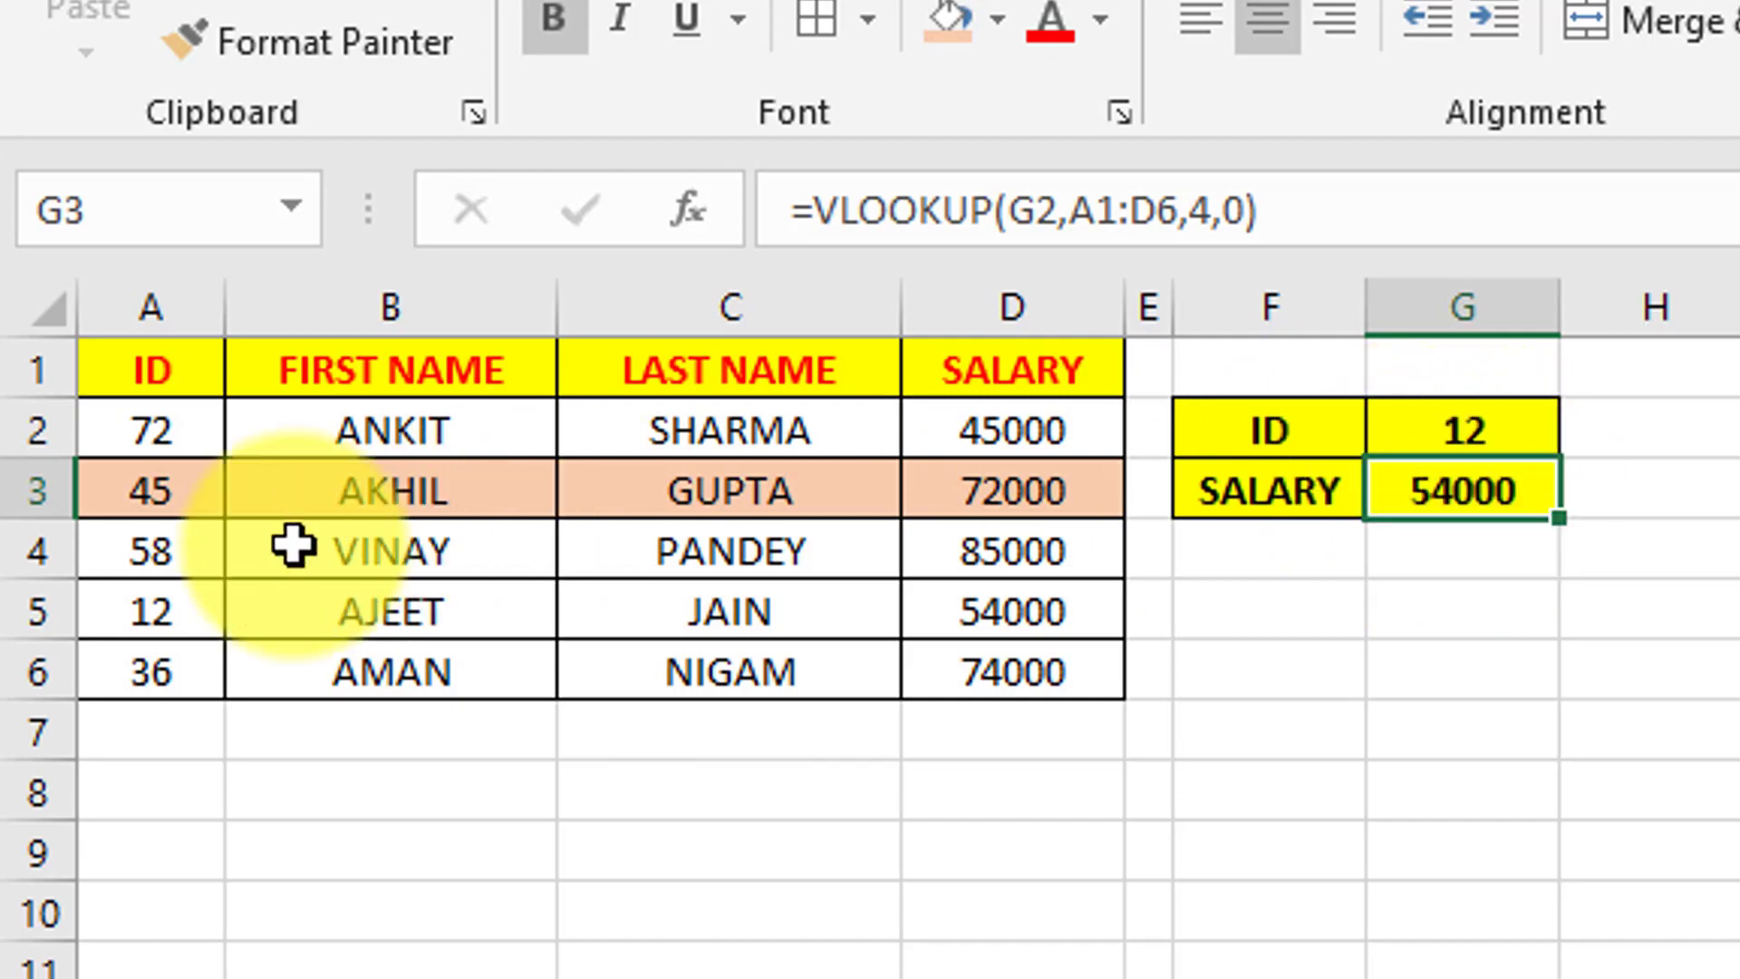
Fill the ID 12 row A5:D5 green, then select G3 to review its VLOOKUP.
mouse_move(190, 602)
left_mouse_down()
mouse_move(575, 583)
mouse_move(915, 595)
left_mouse_up()
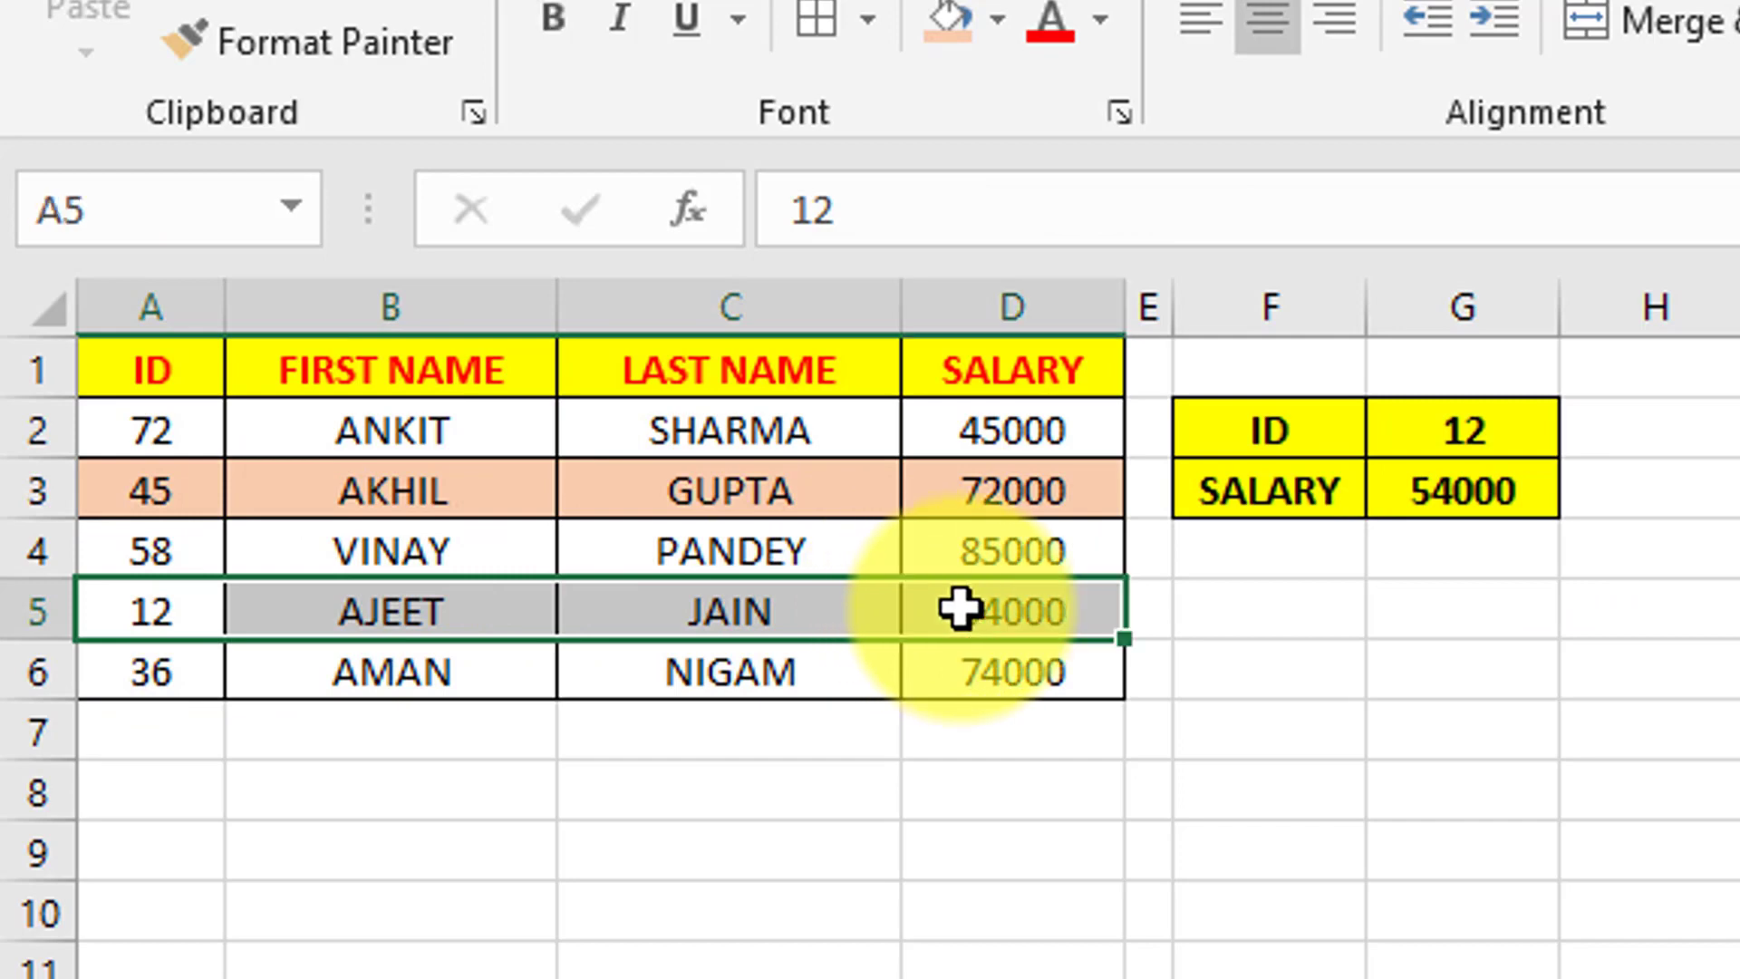
left_click(999, 41)
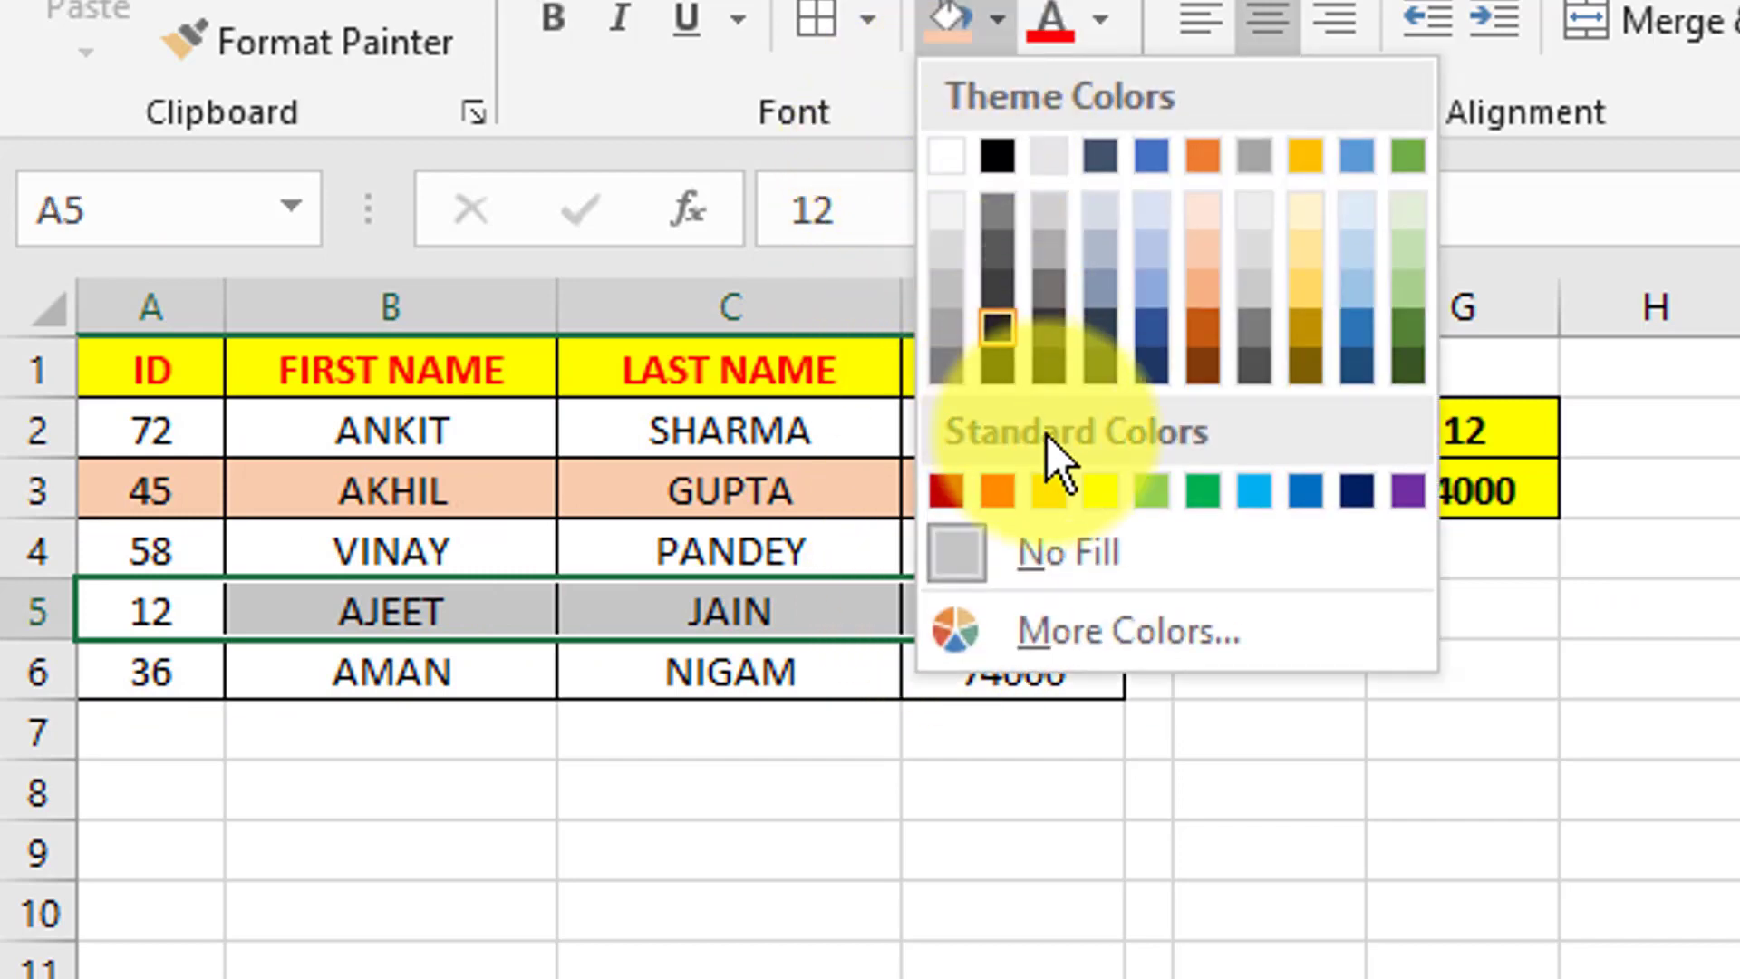
left_click(1202, 490)
left_click(1392, 556)
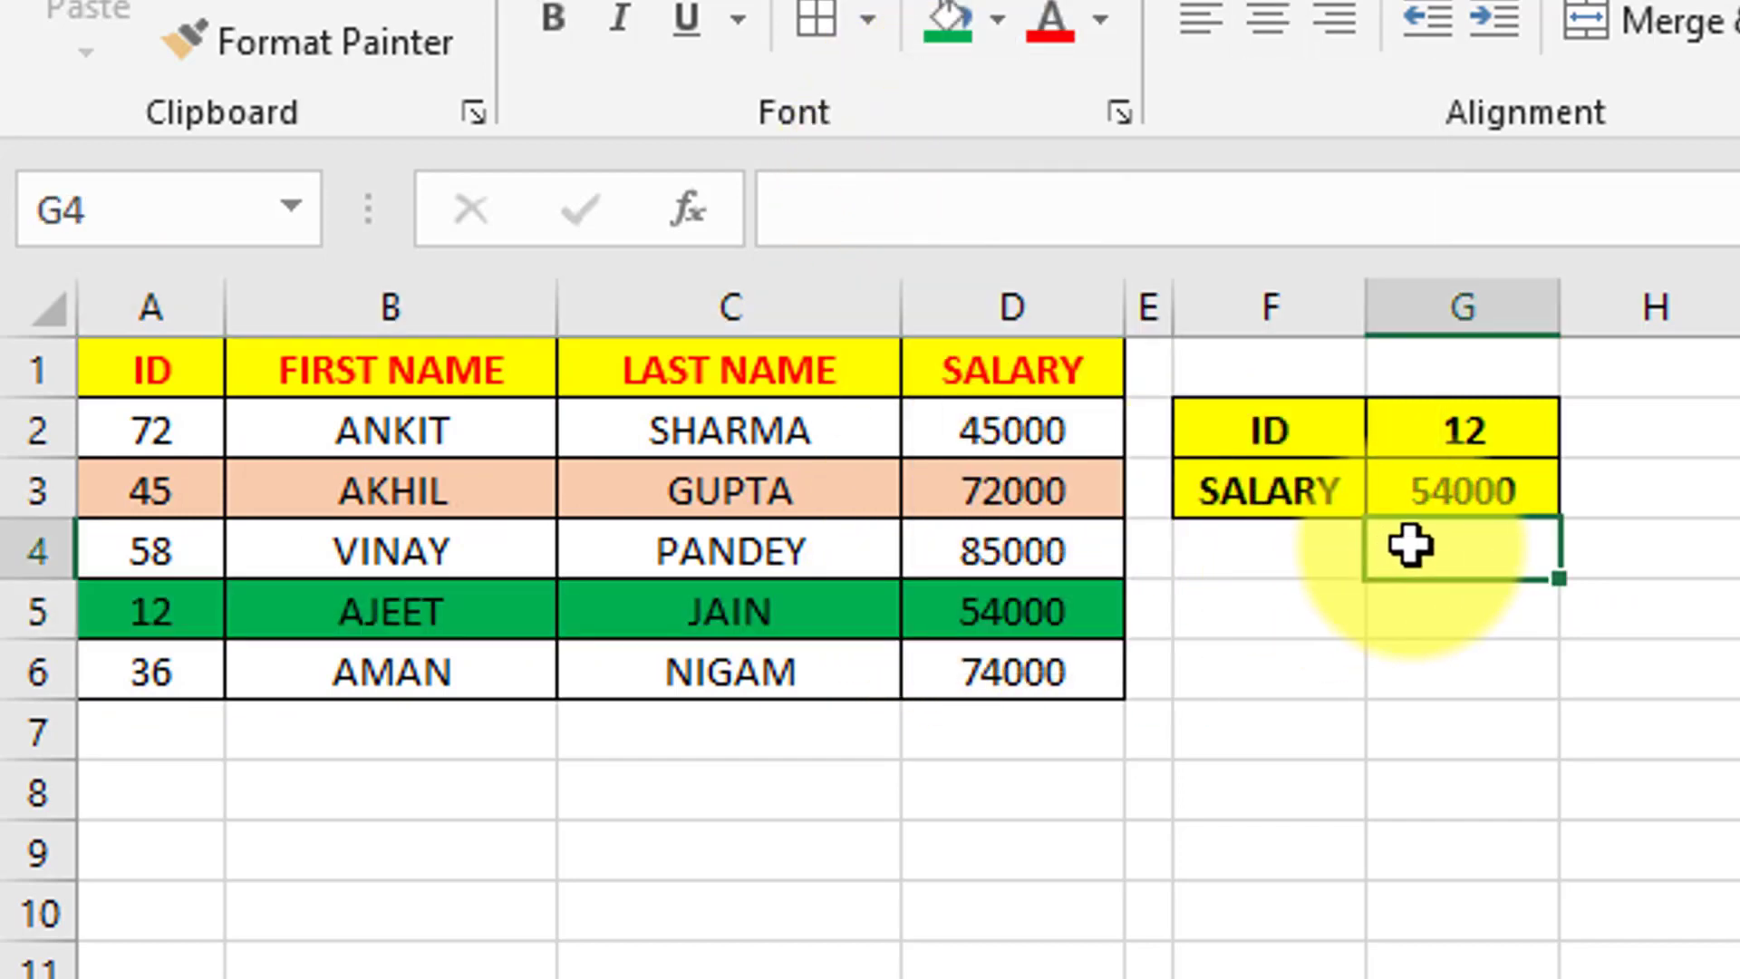
left_click(1447, 501)
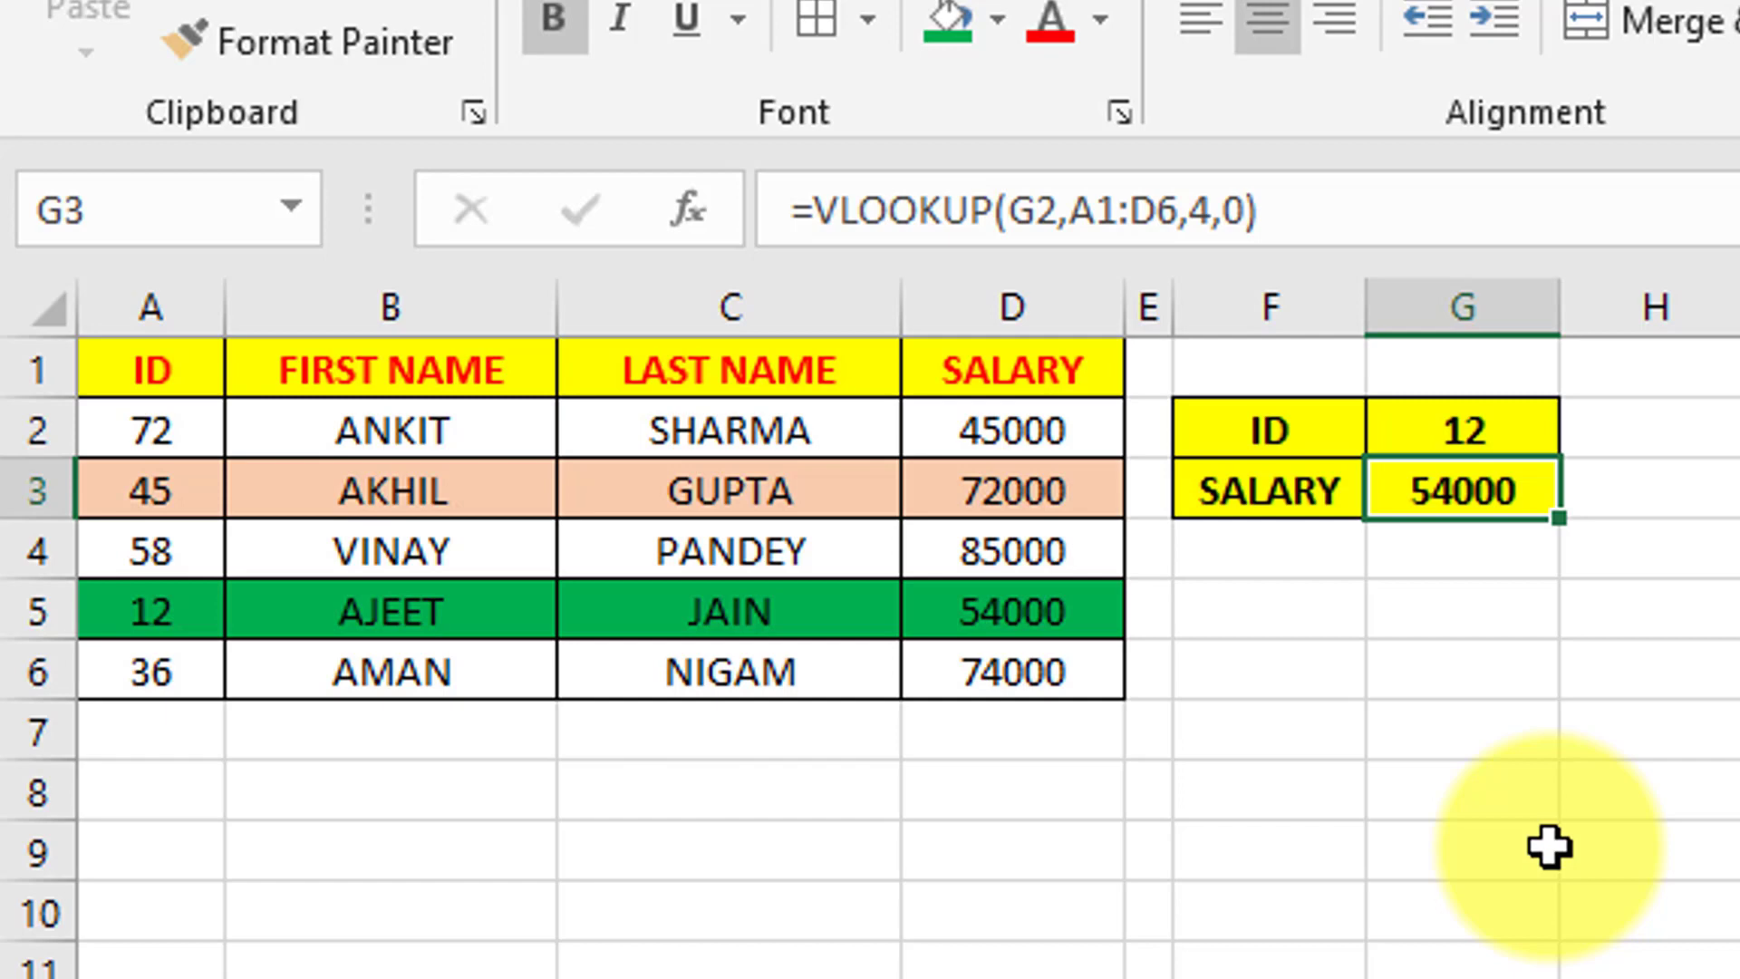
Type a SALARY label in F4 and shade F4:G4 light grey.
key("Down")
key("Left")
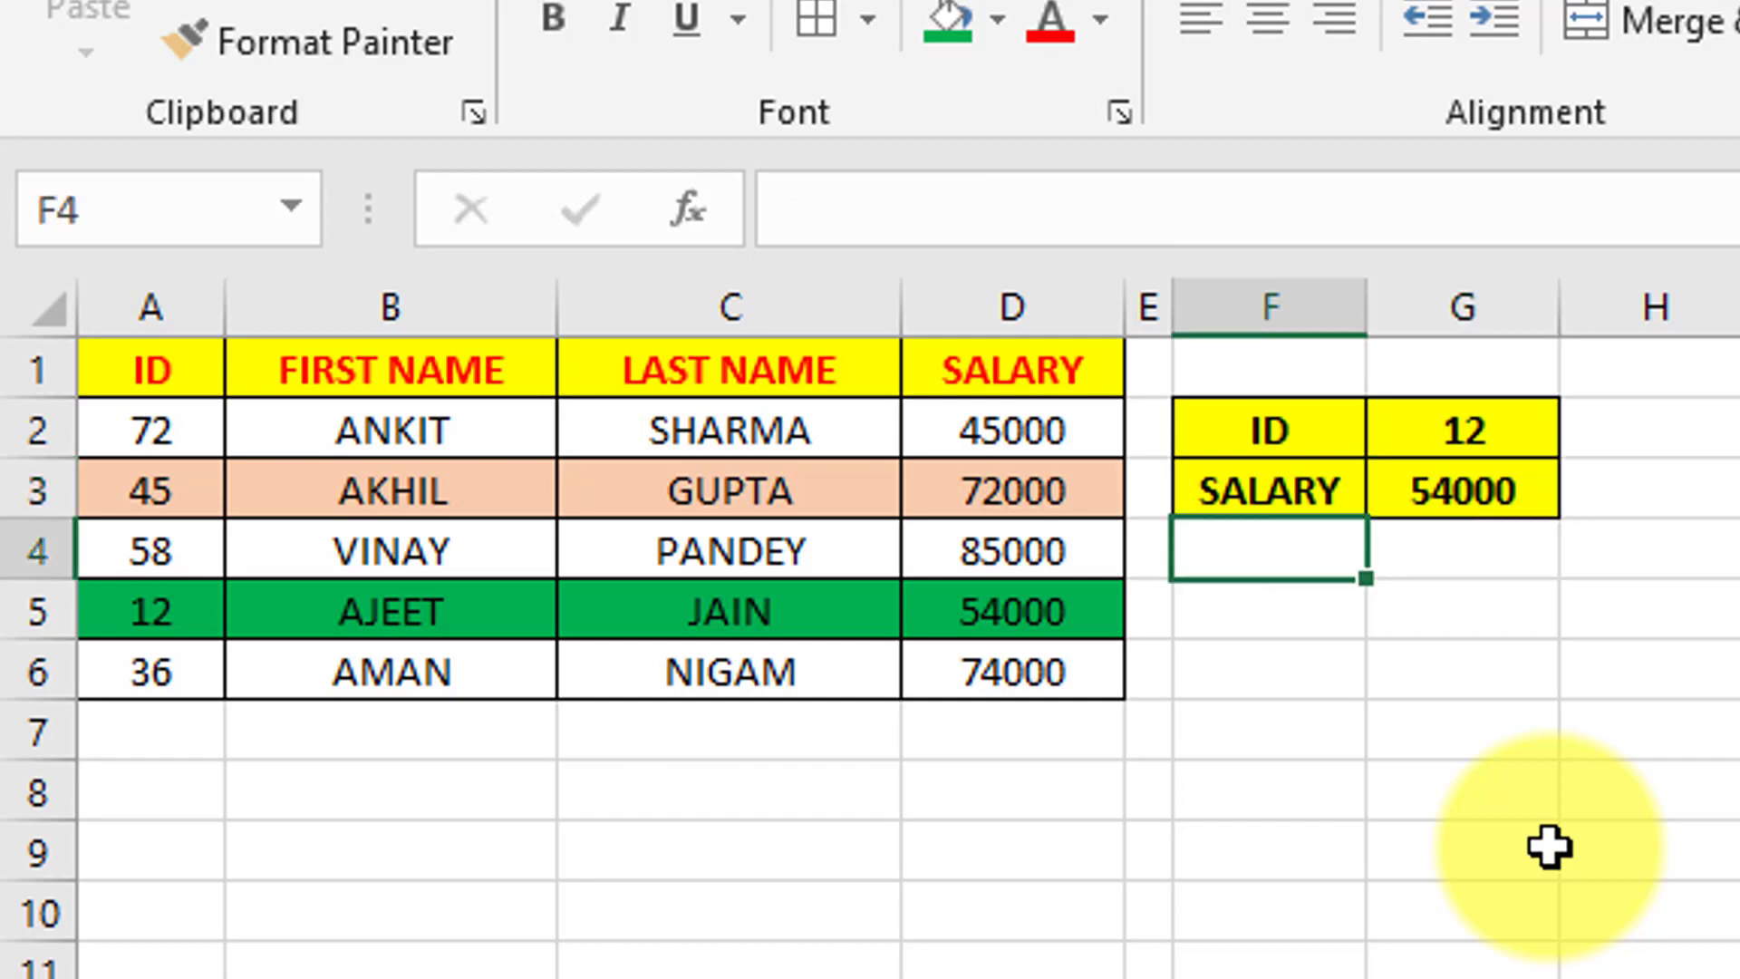
type("SAL")
key("Return")
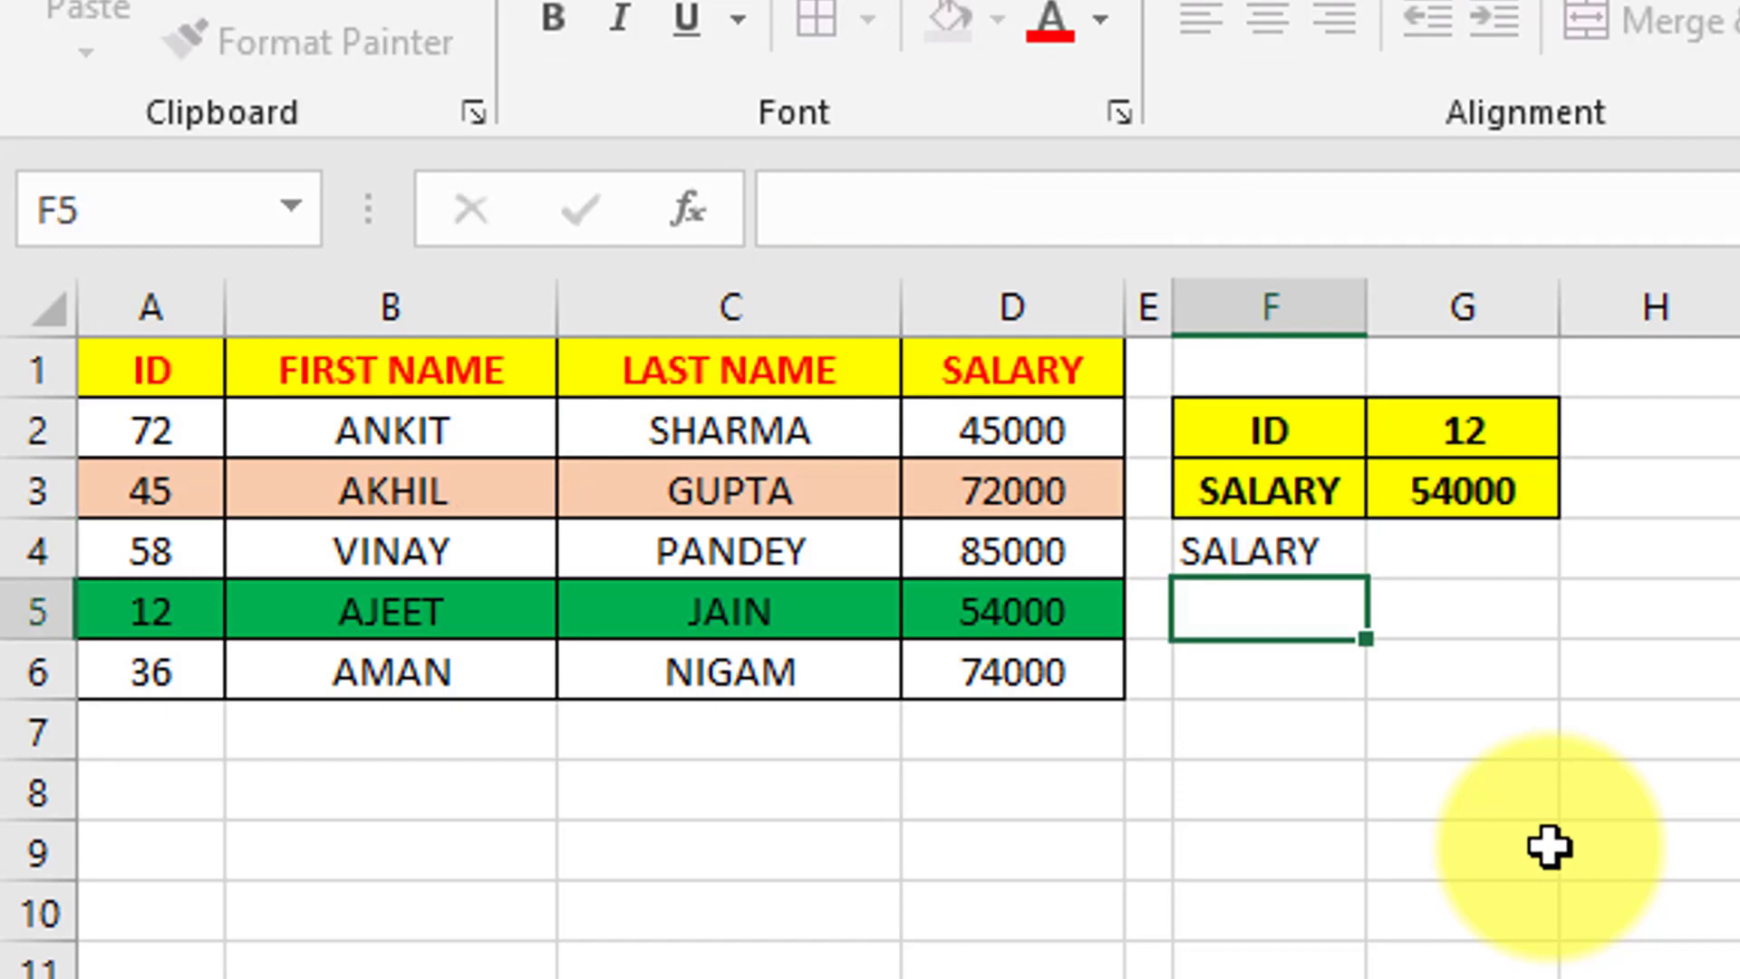
key("Up")
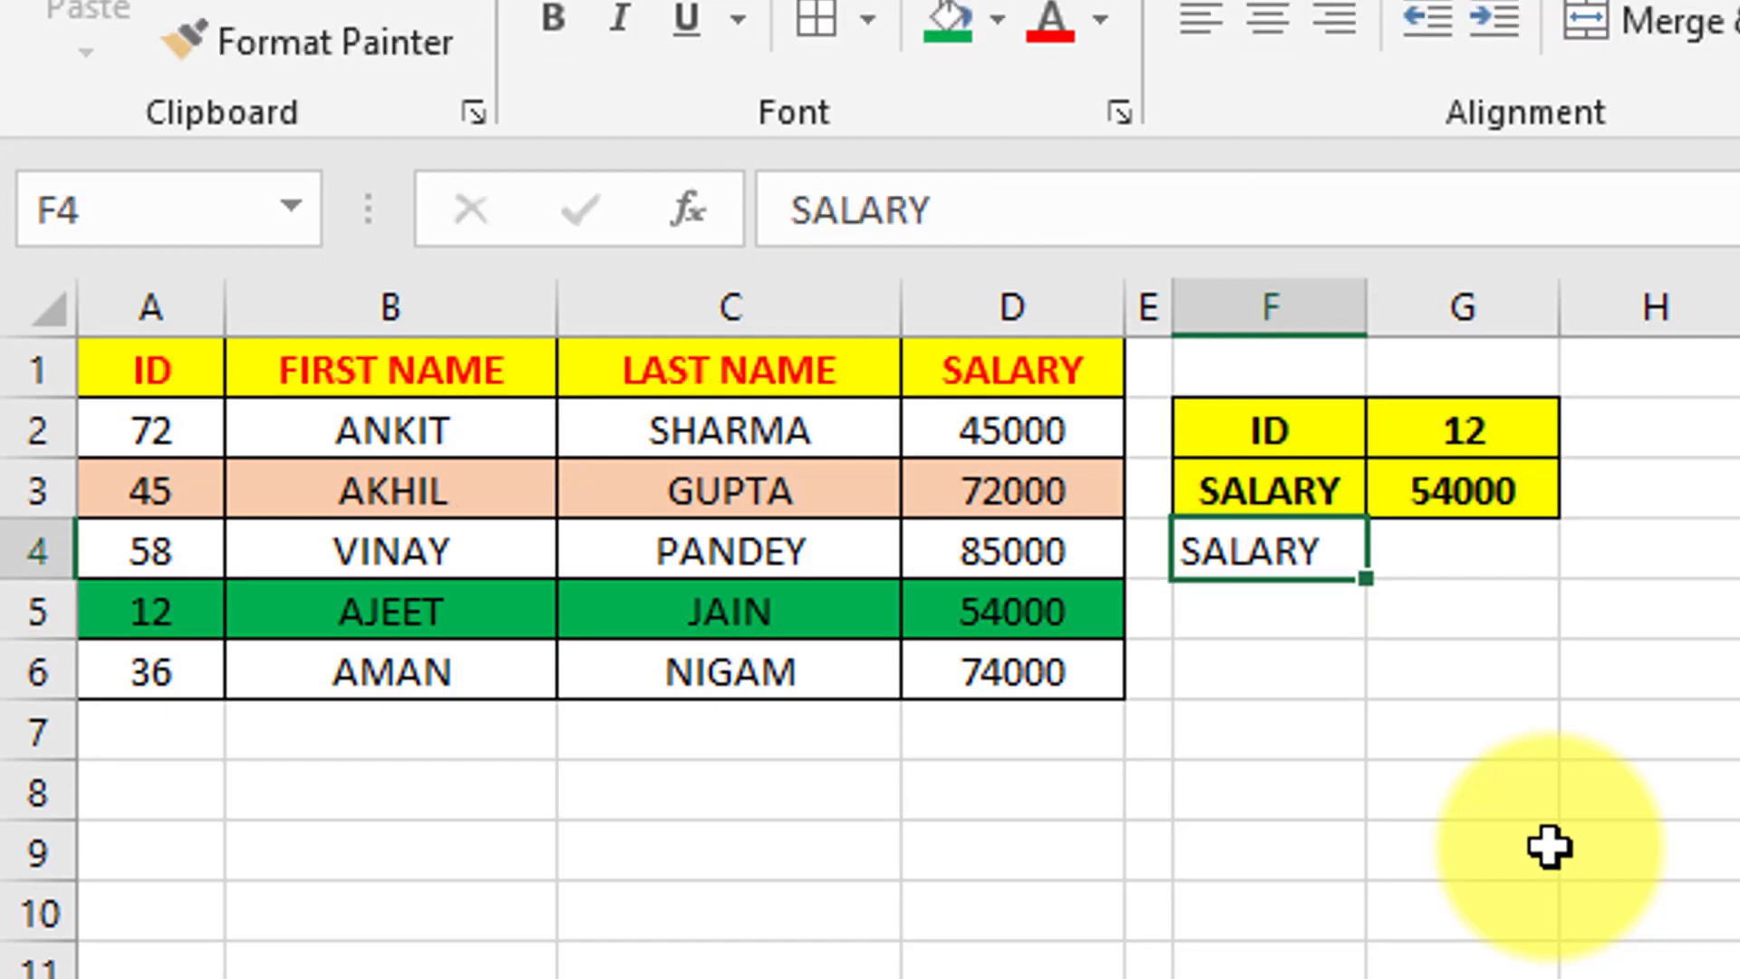
key("shift+Right")
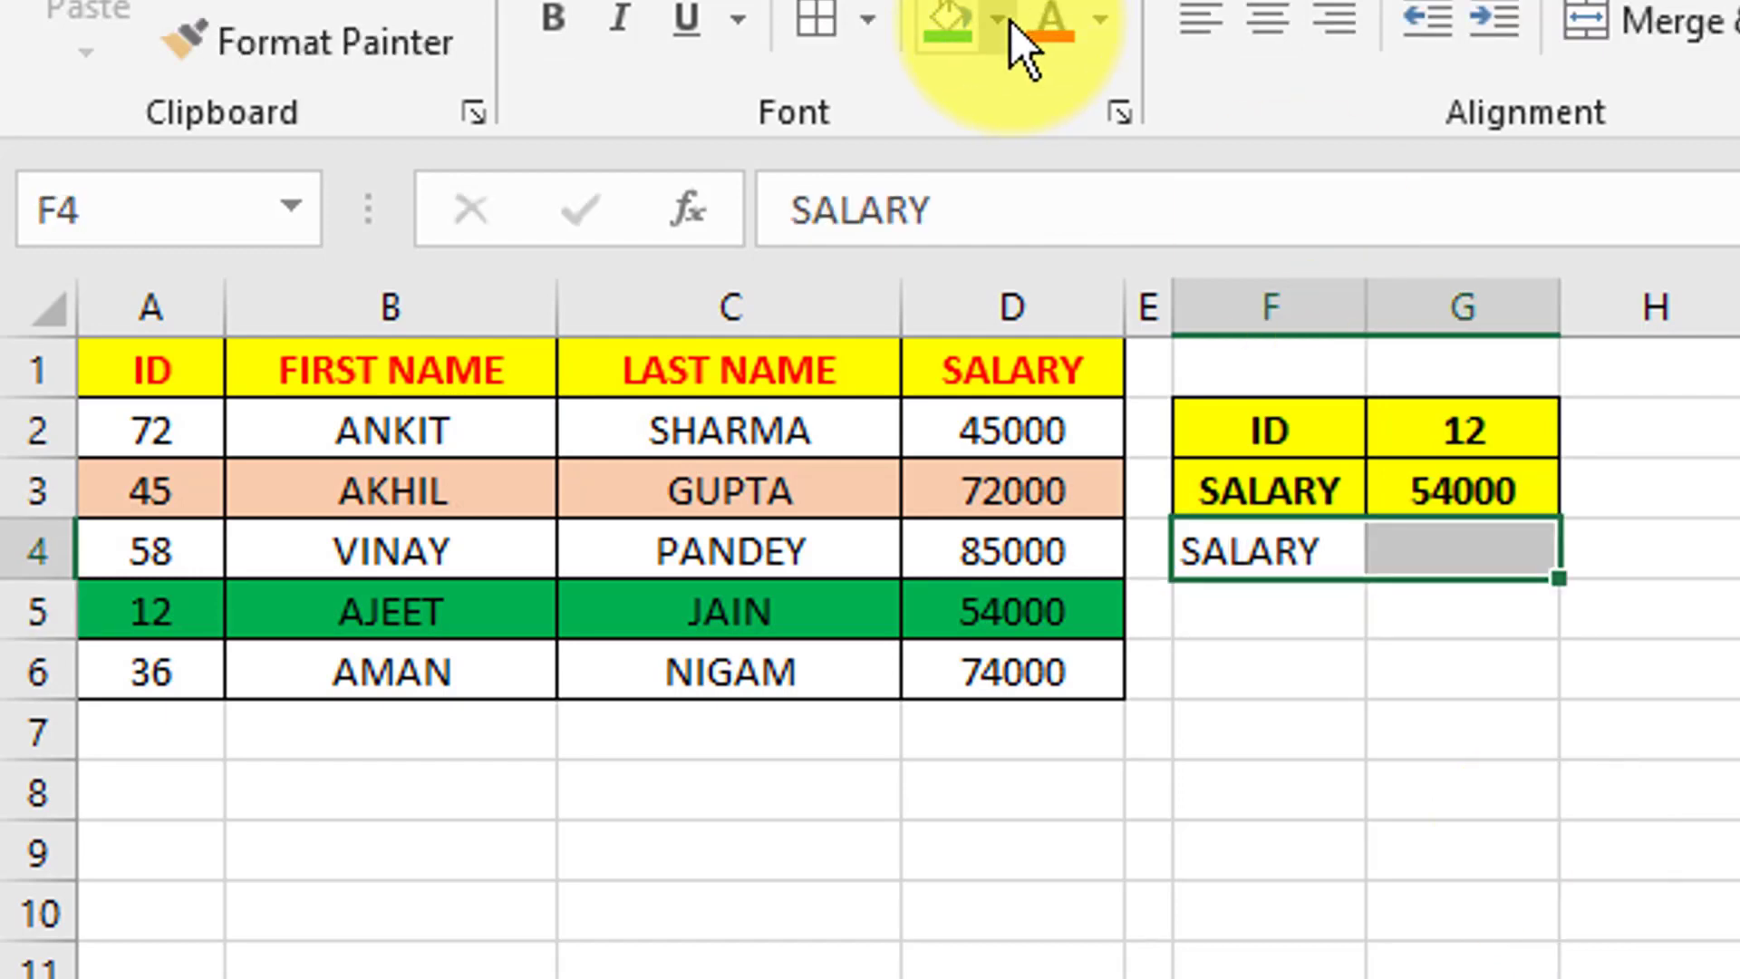
left_click(1010, 20)
left_click(1098, 230)
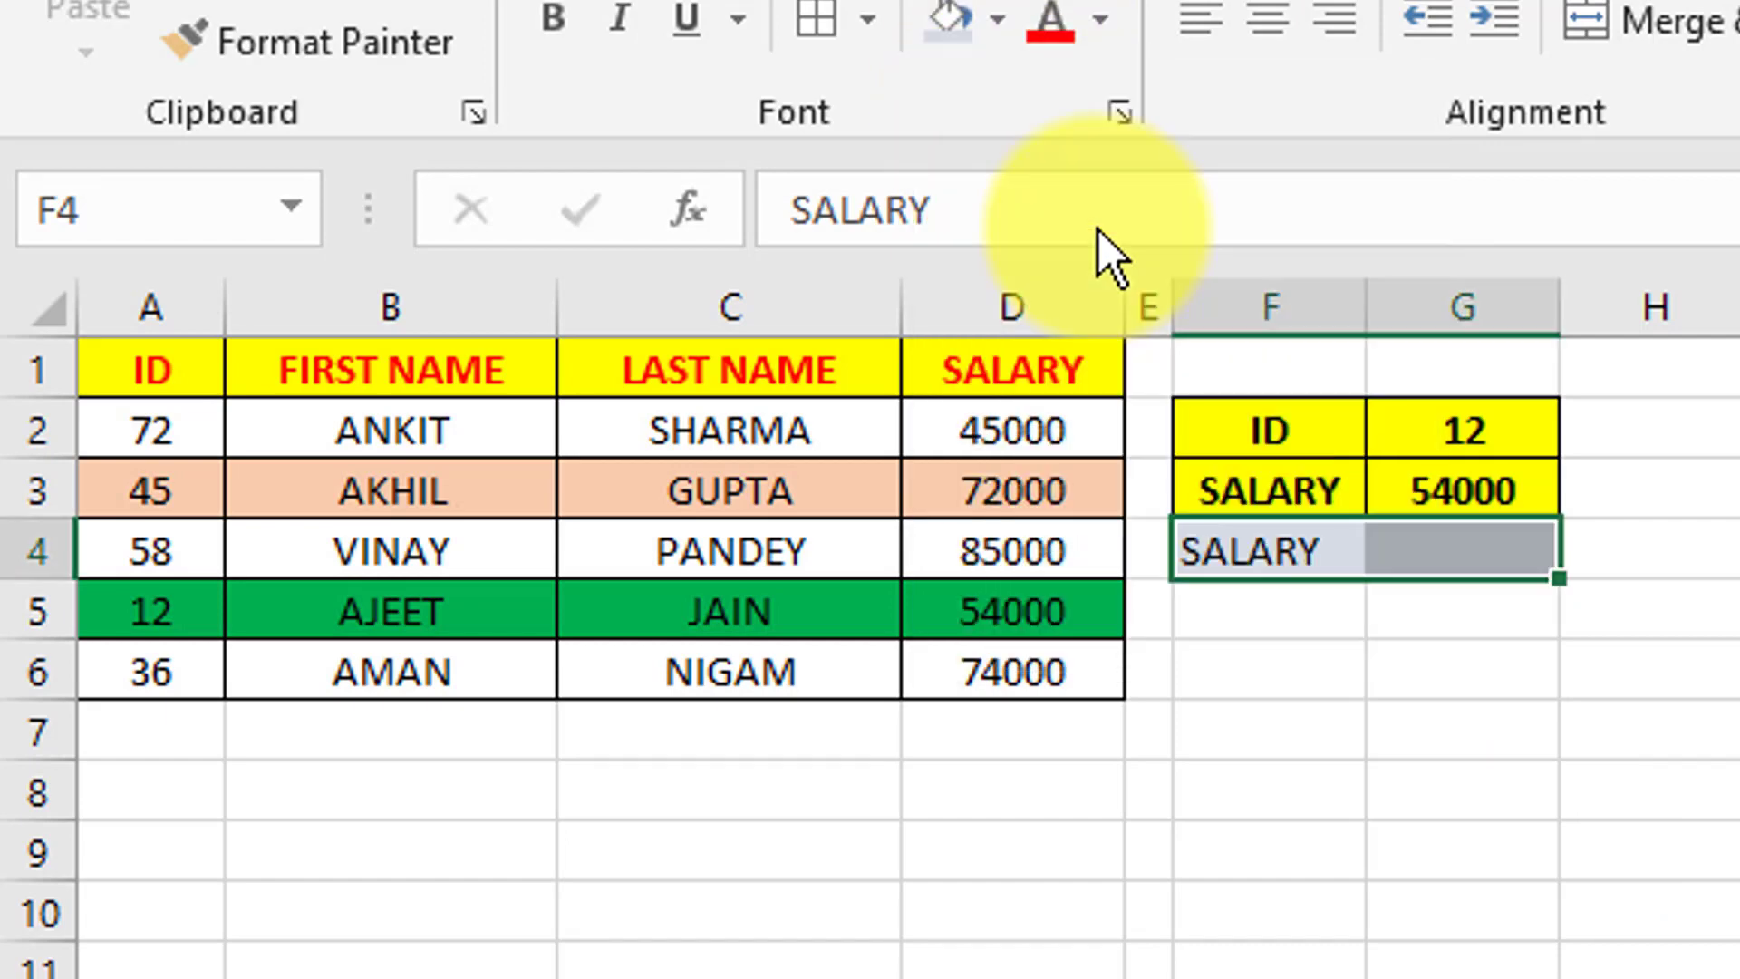
Make the F4 SALARY label bold and centred.
left_click(1308, 541)
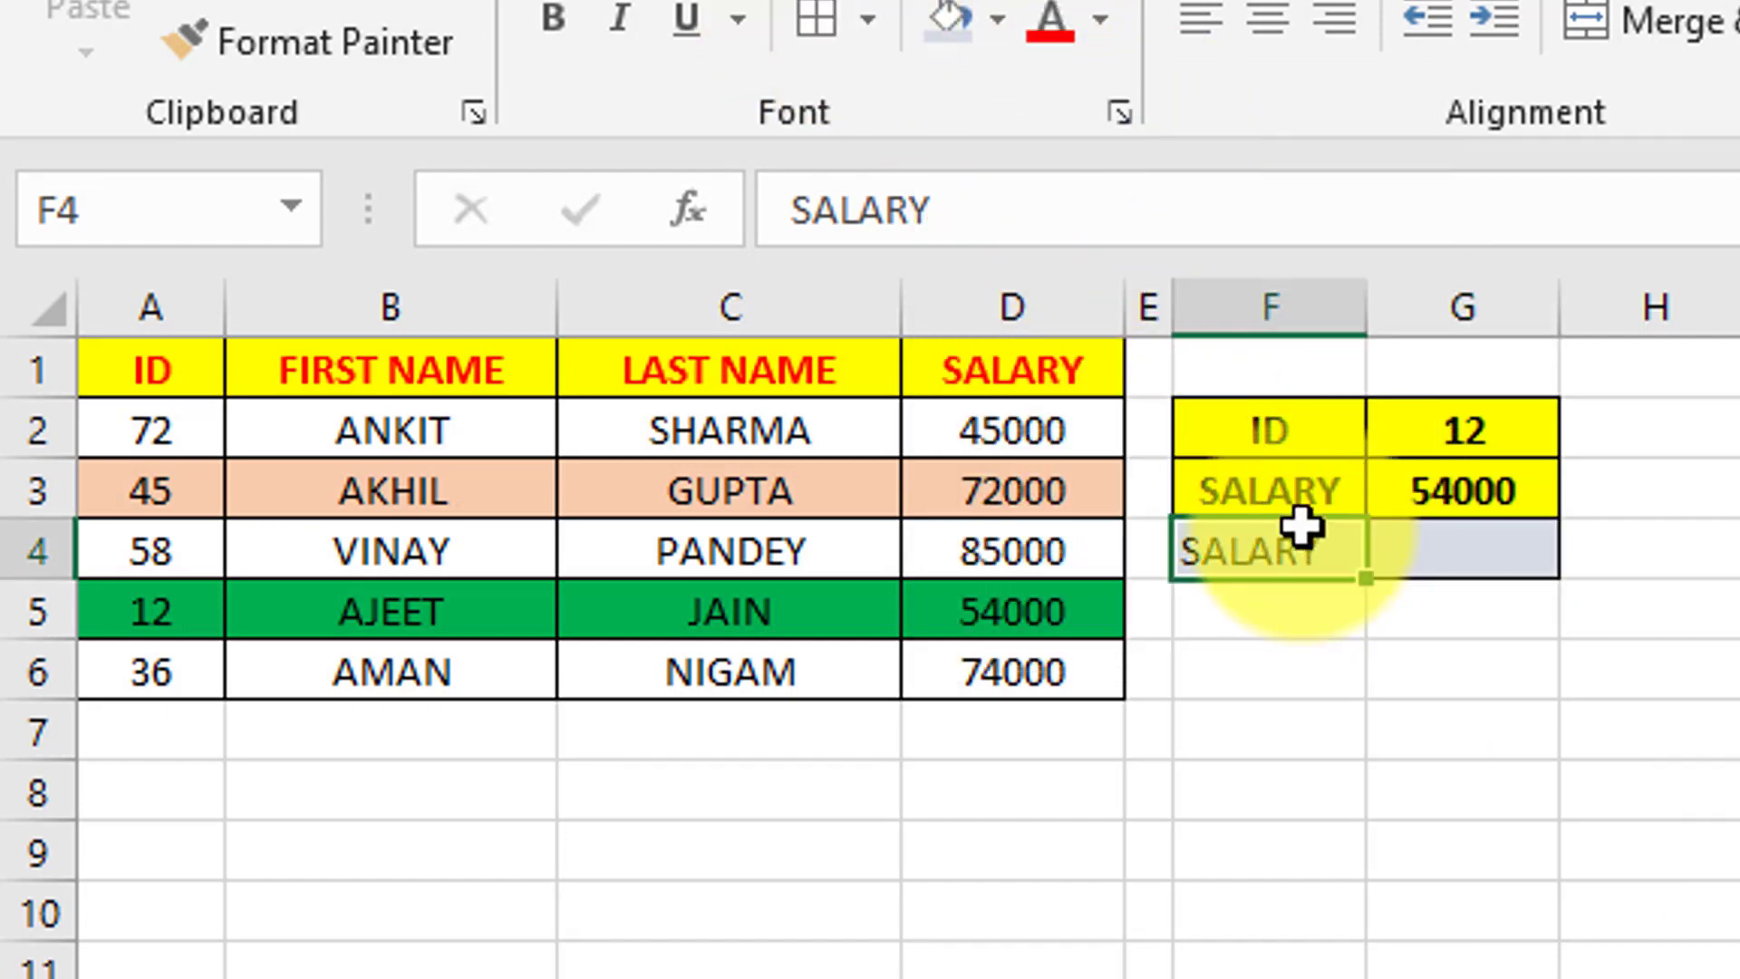
left_click(563, 27)
left_click(1268, 20)
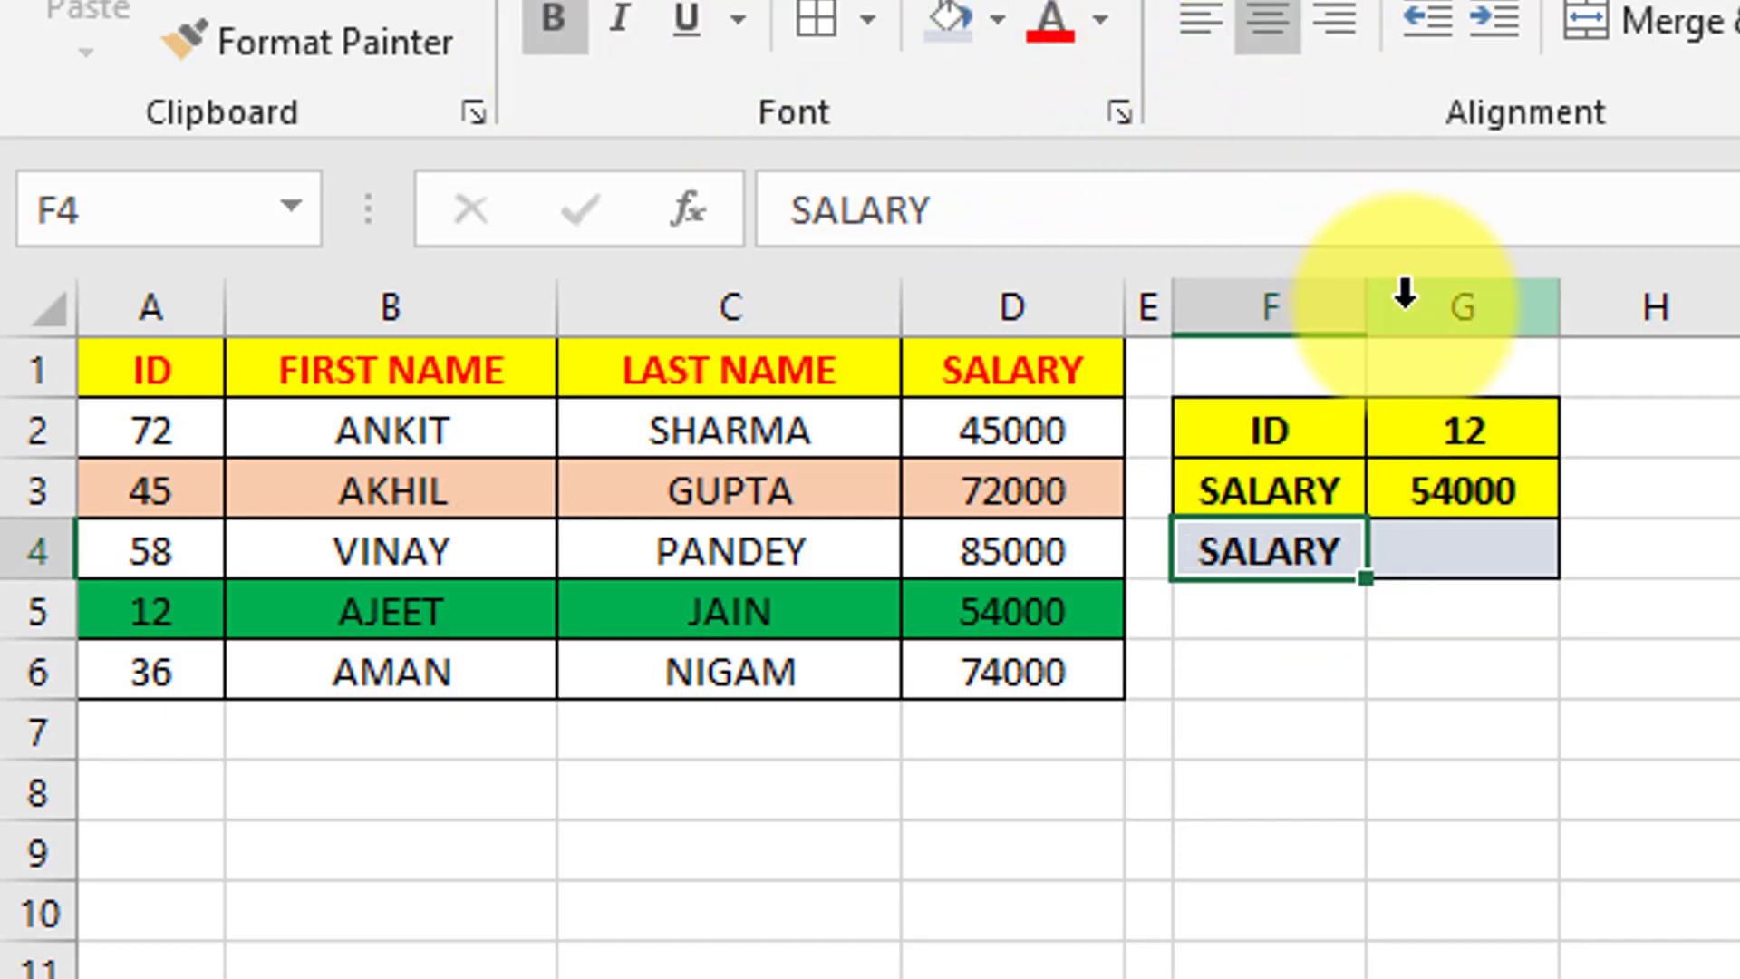
left_click(1450, 547)
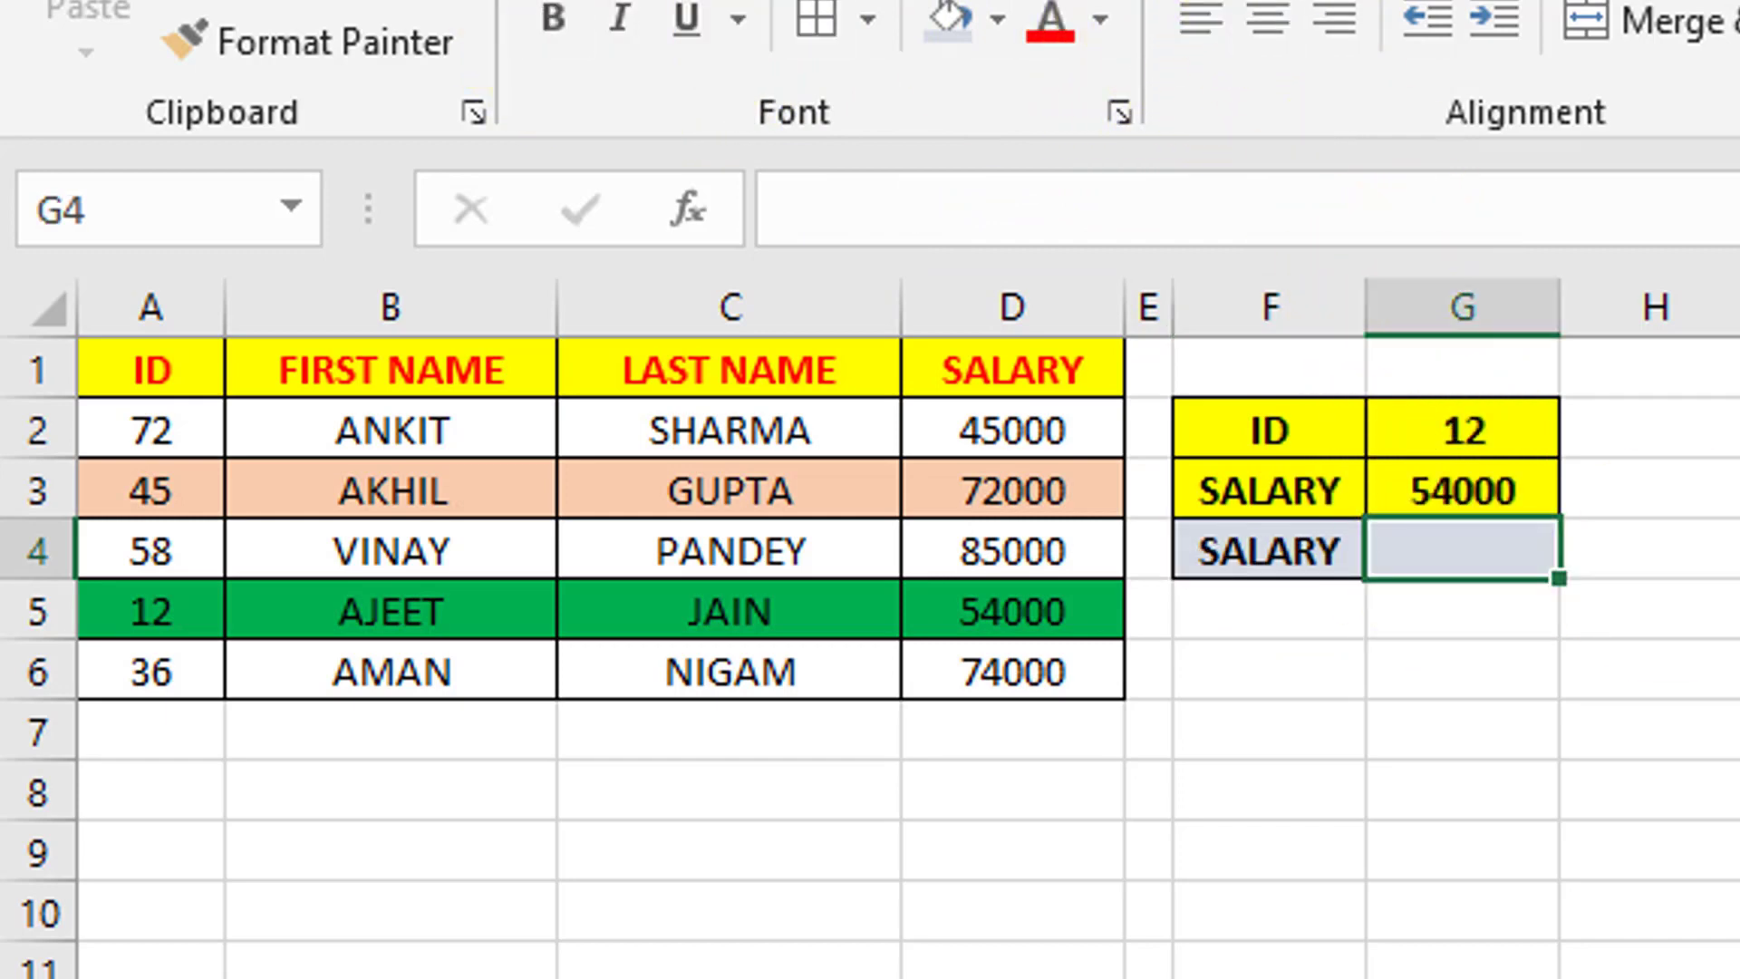
left_click(1650, 490)
type("V")
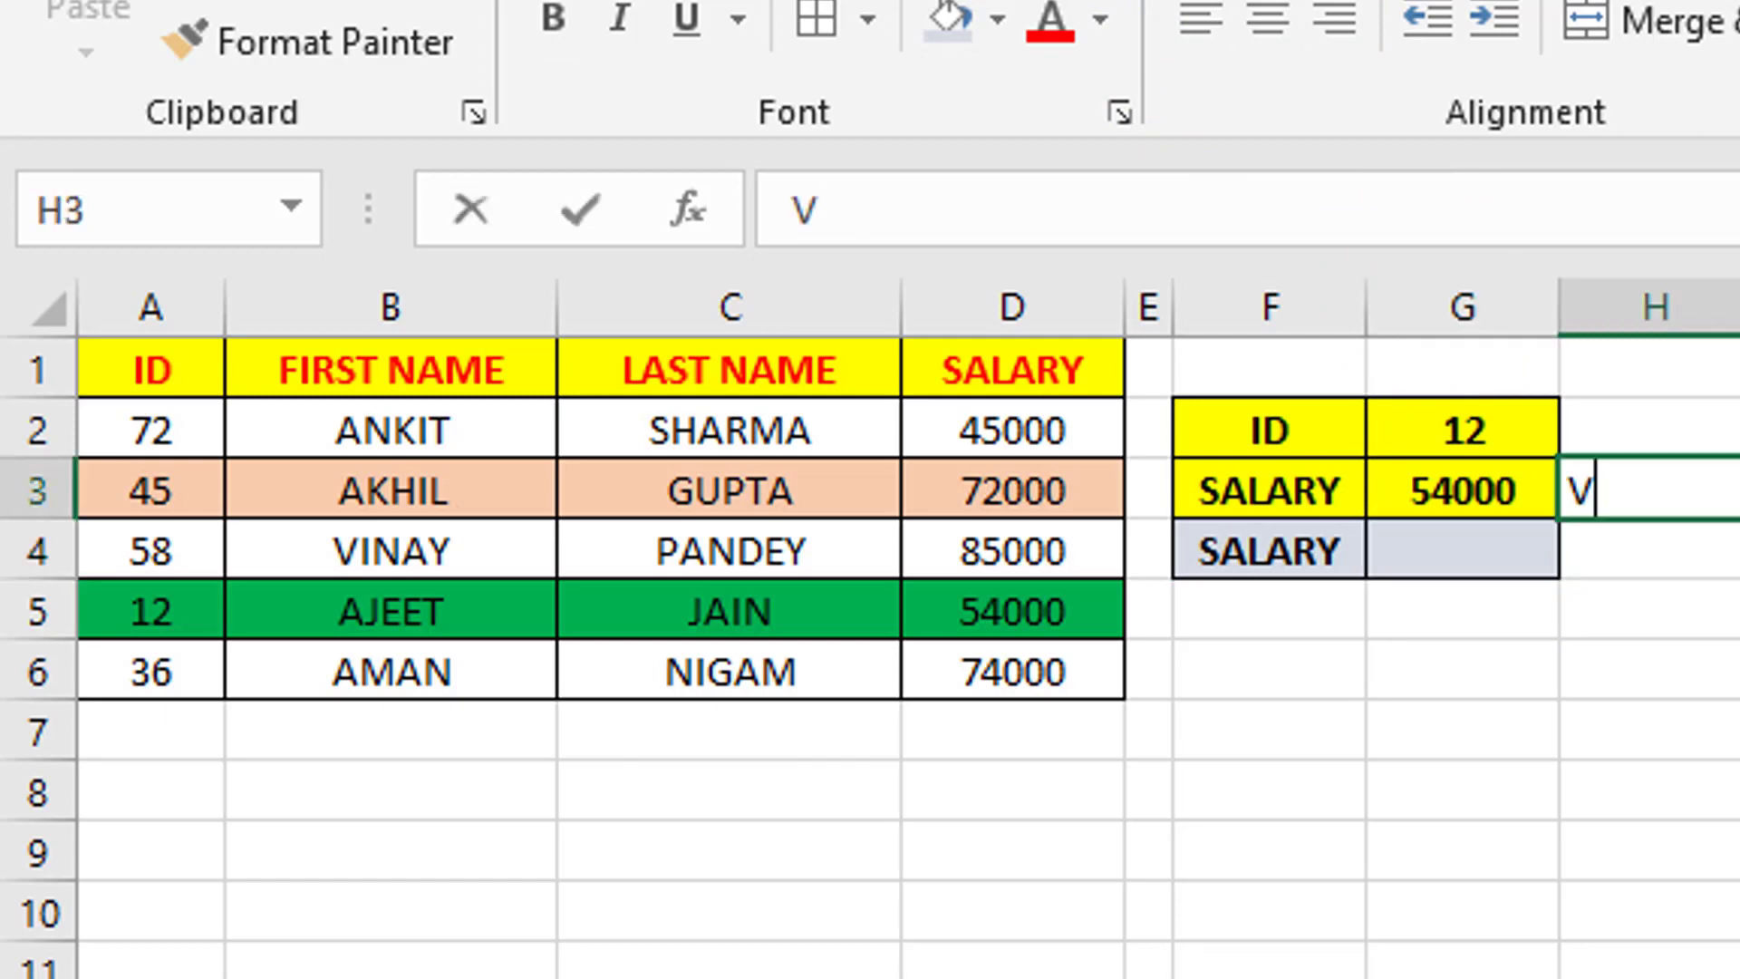
type("LOOKUP")
key("Return")
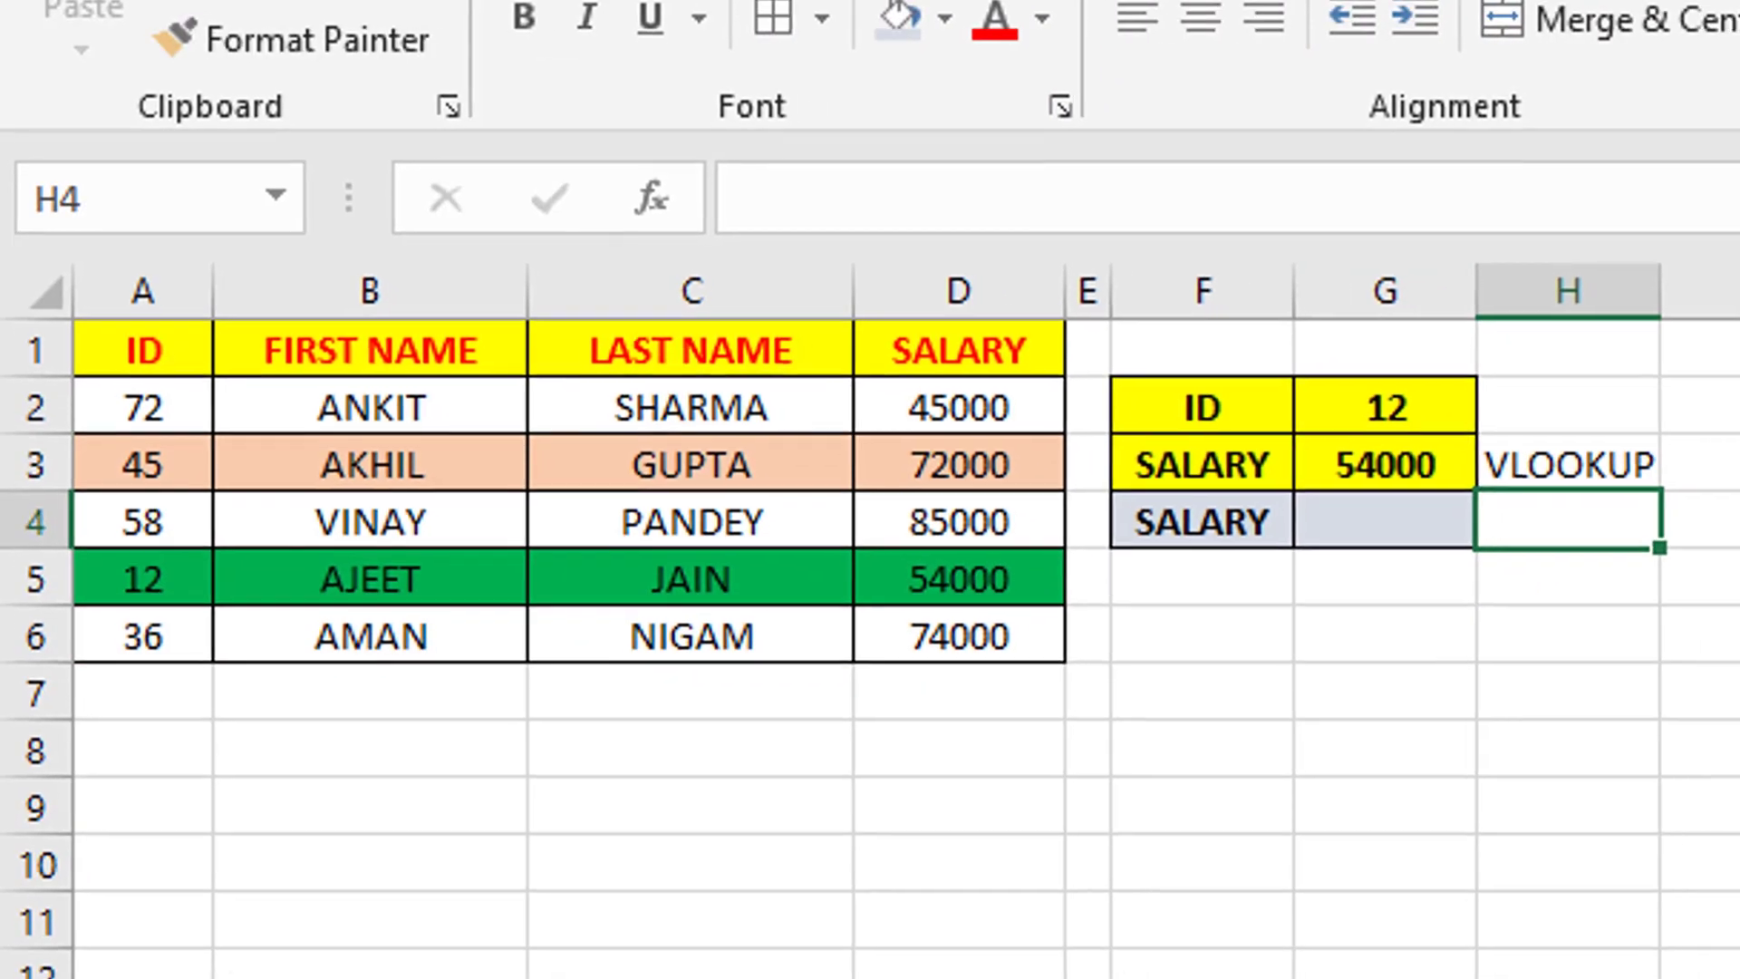
left_click(1463, 548)
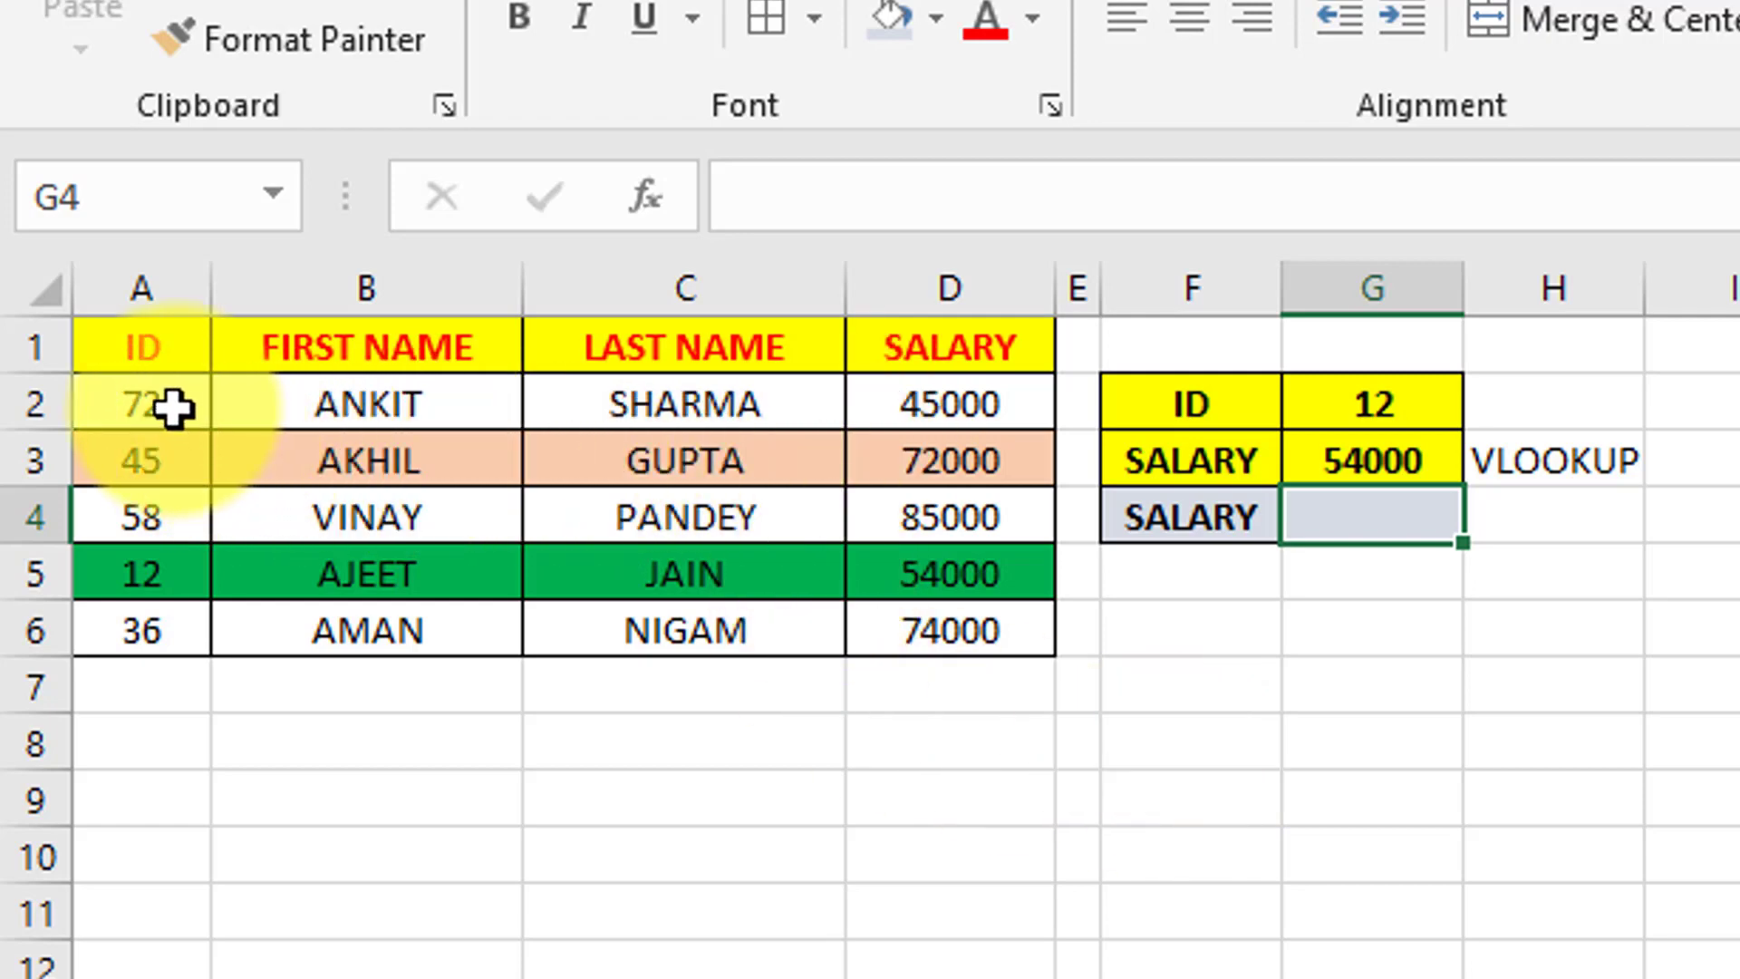
left_click_drag(179, 408, 172, 632)
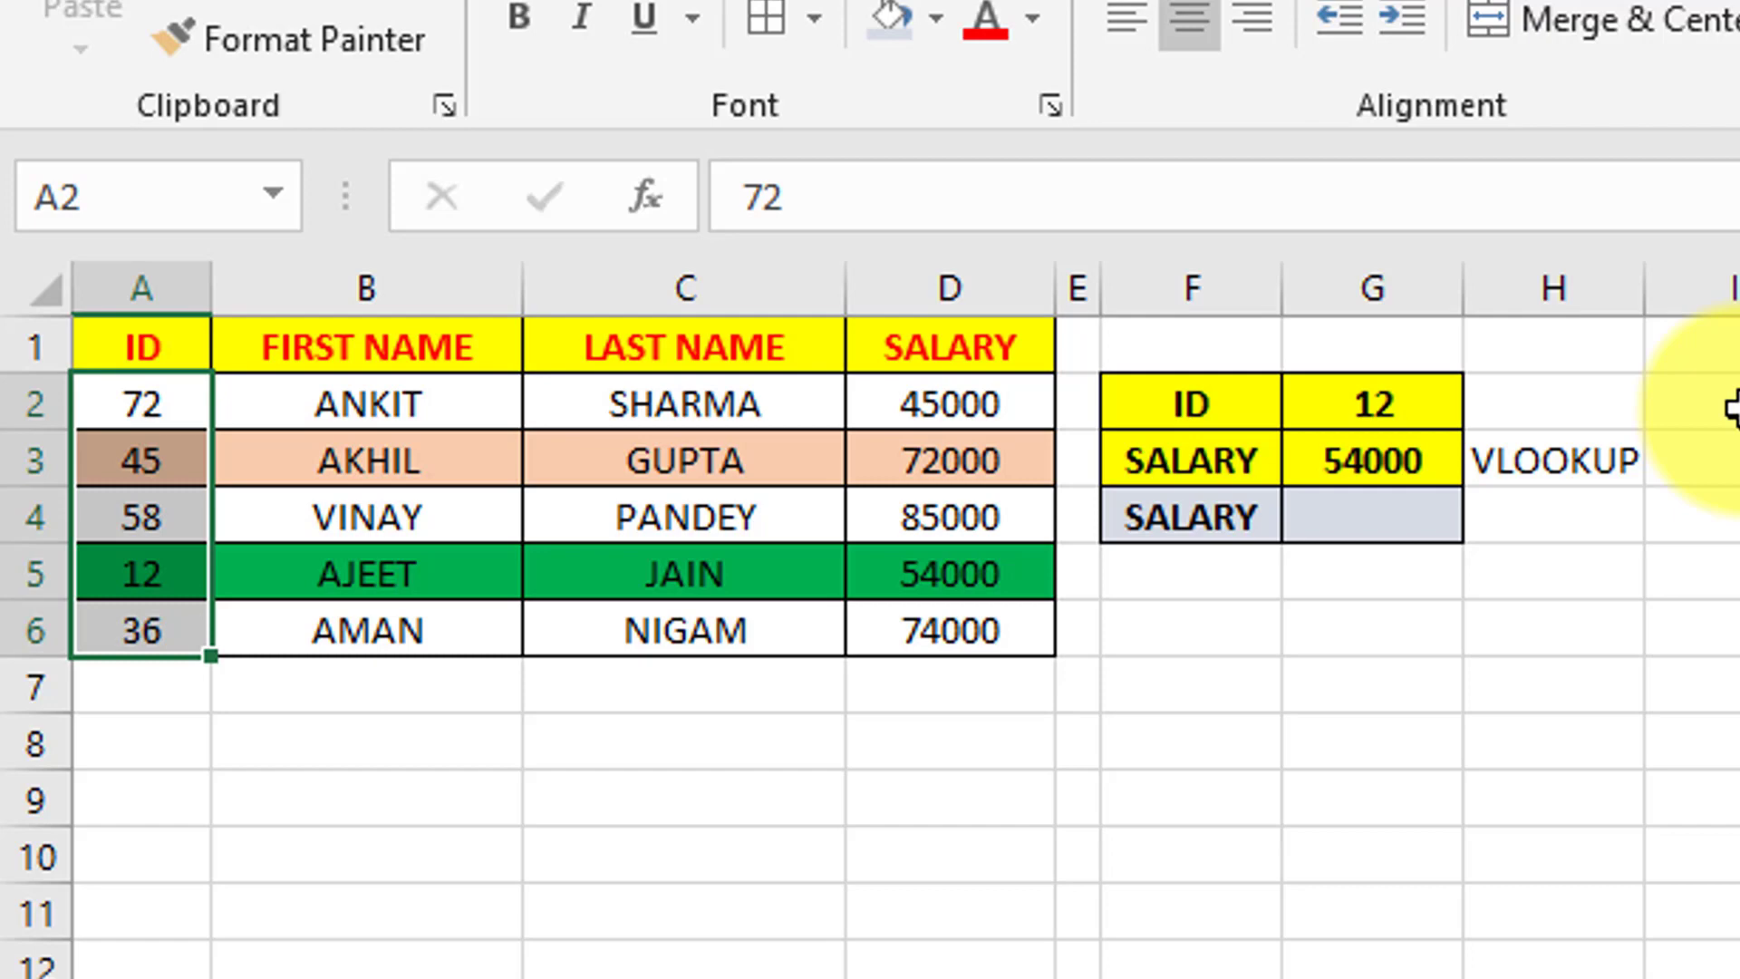
left_click(1477, 571)
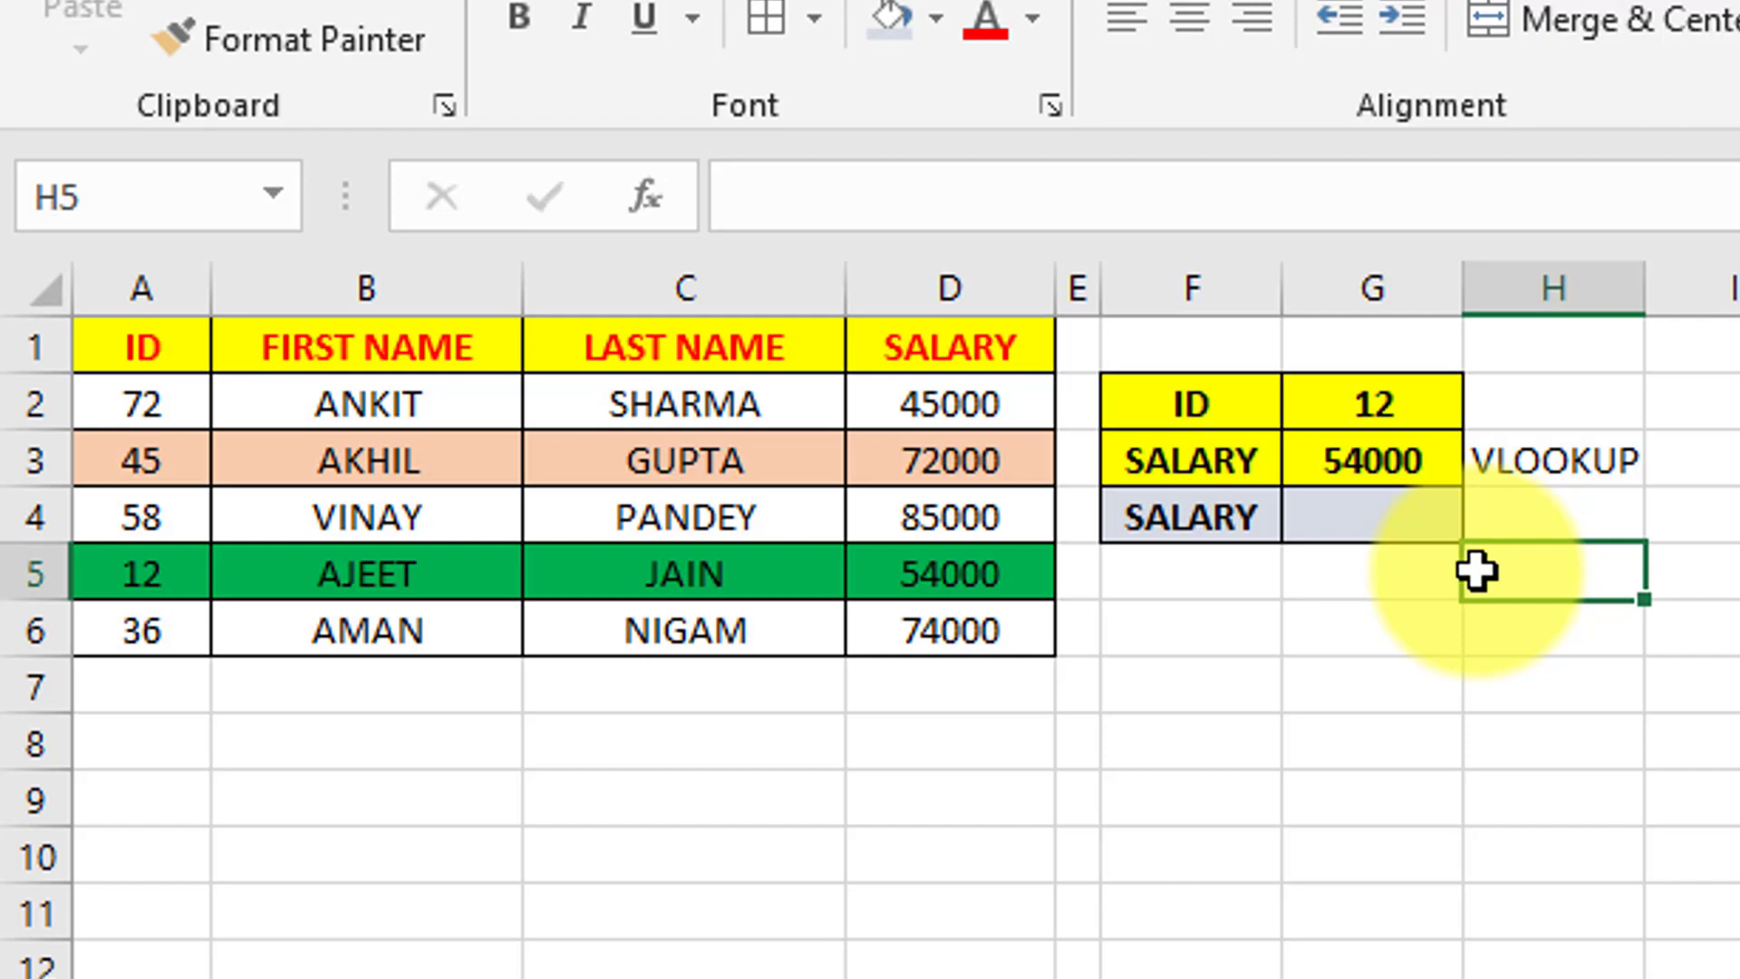
left_click(1287, 524)
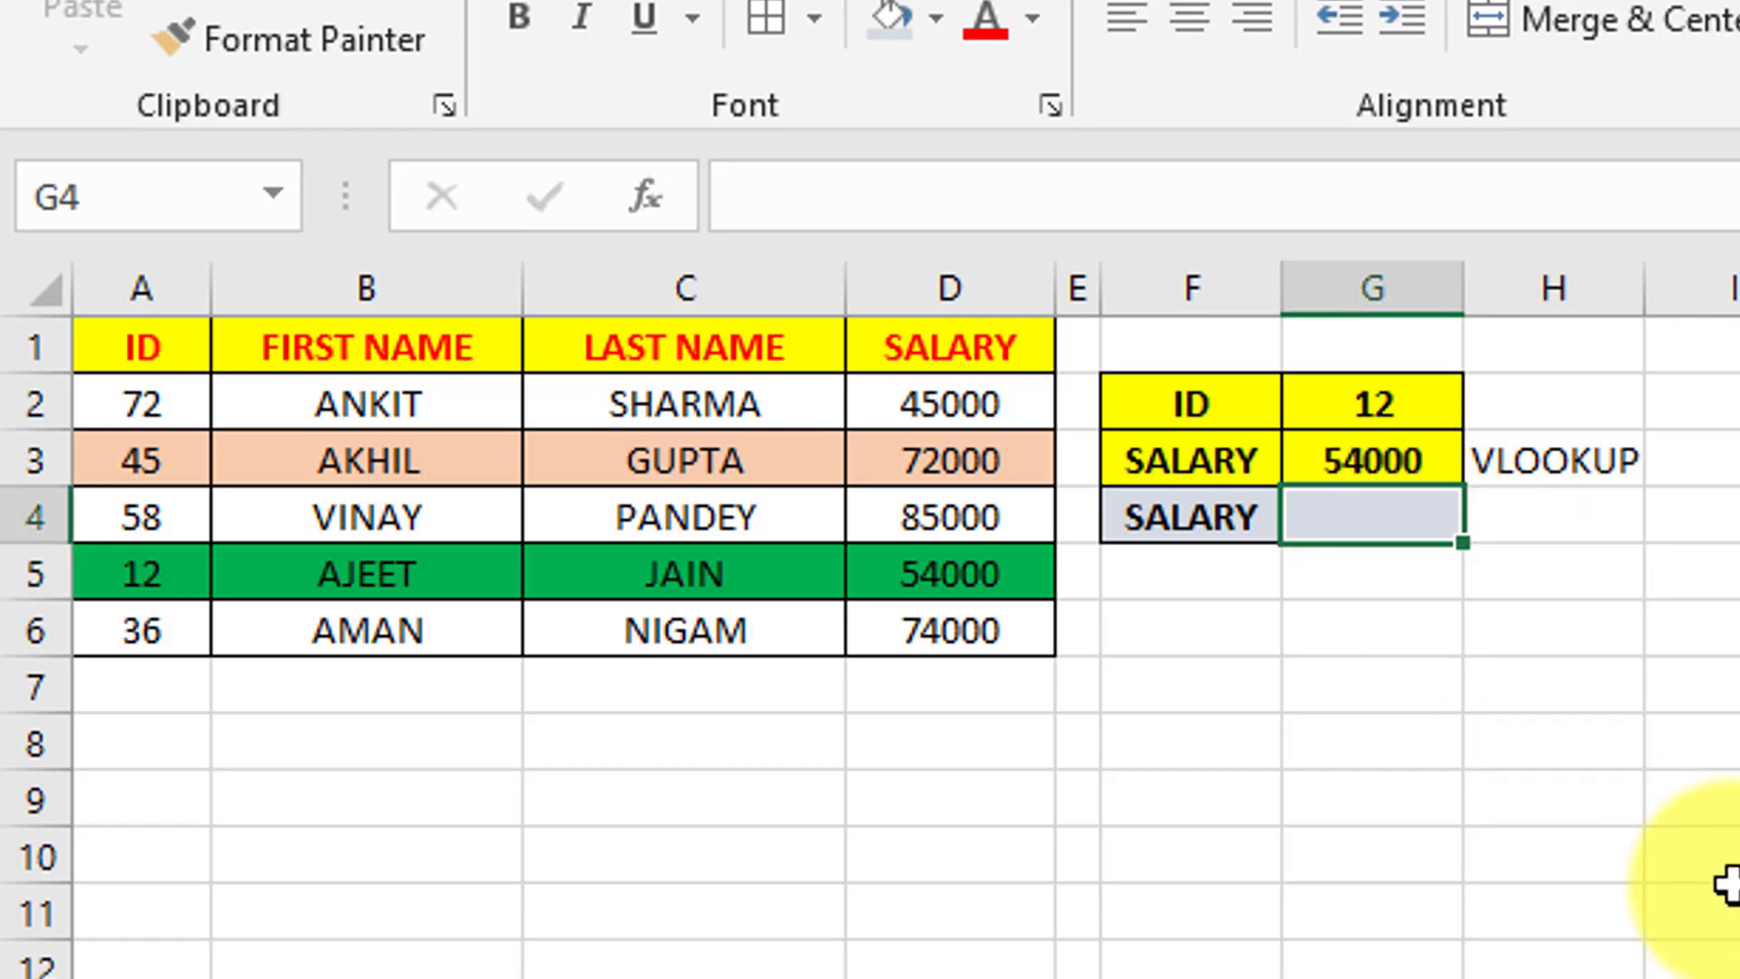
Start =INDEX( in G4 with the salary column D1:D6 as its array.
type("=INDE")
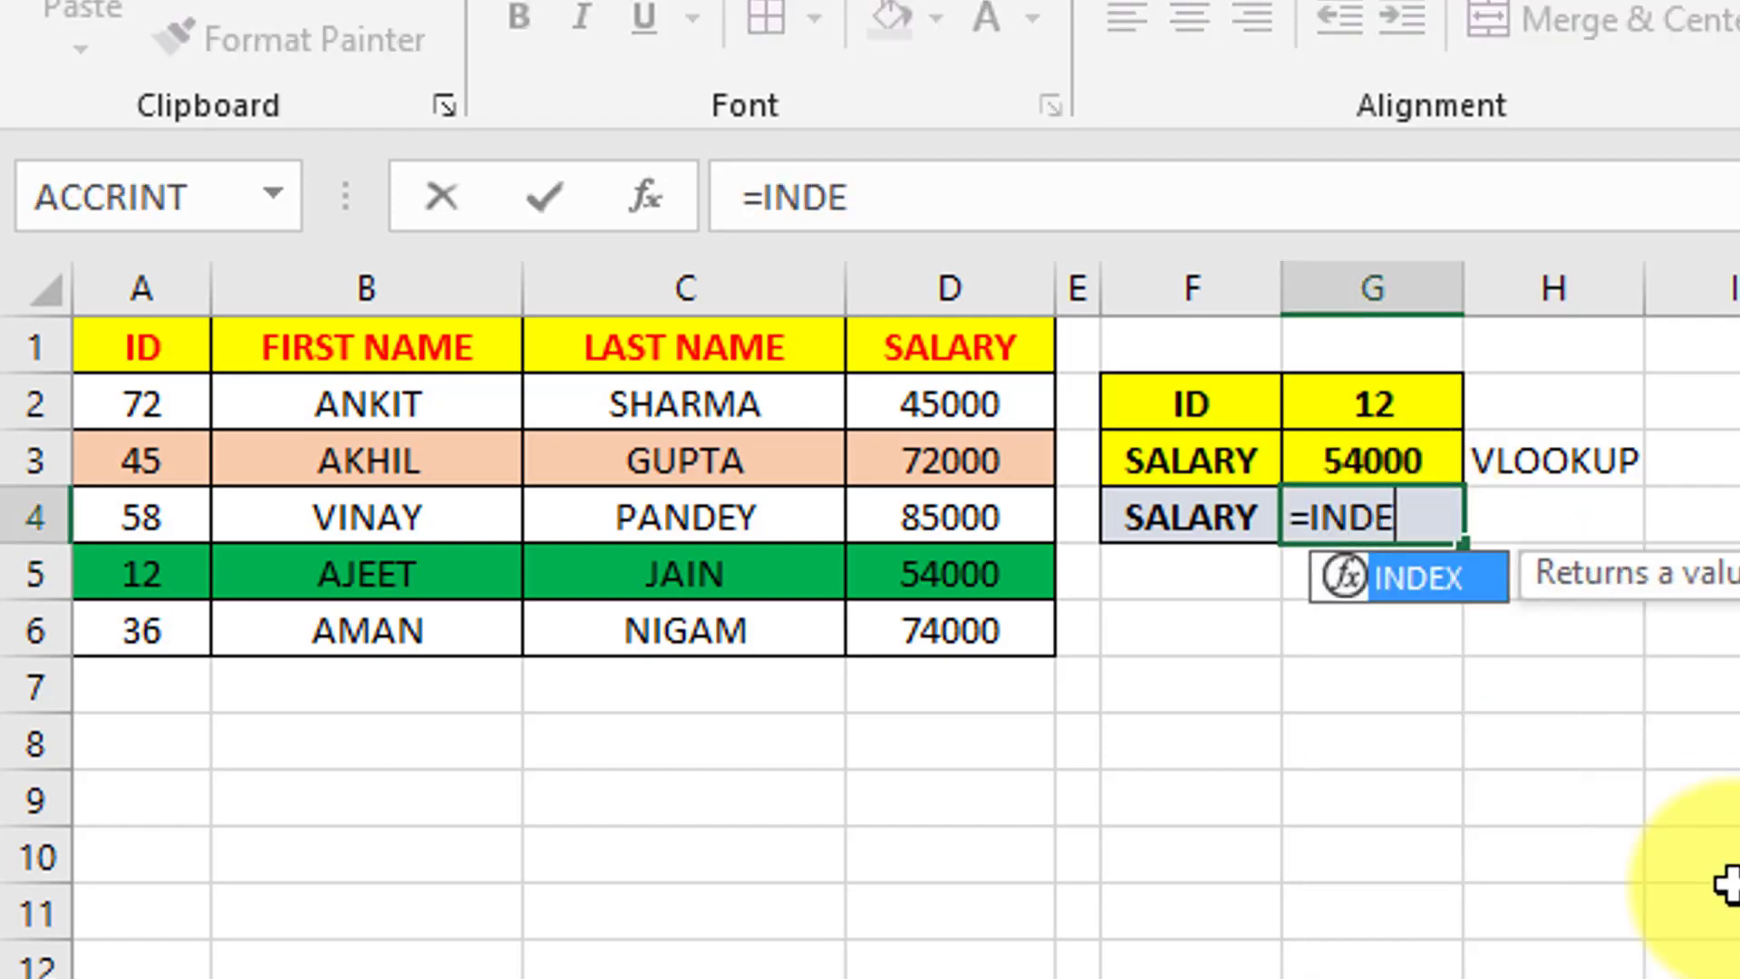
type("X(")
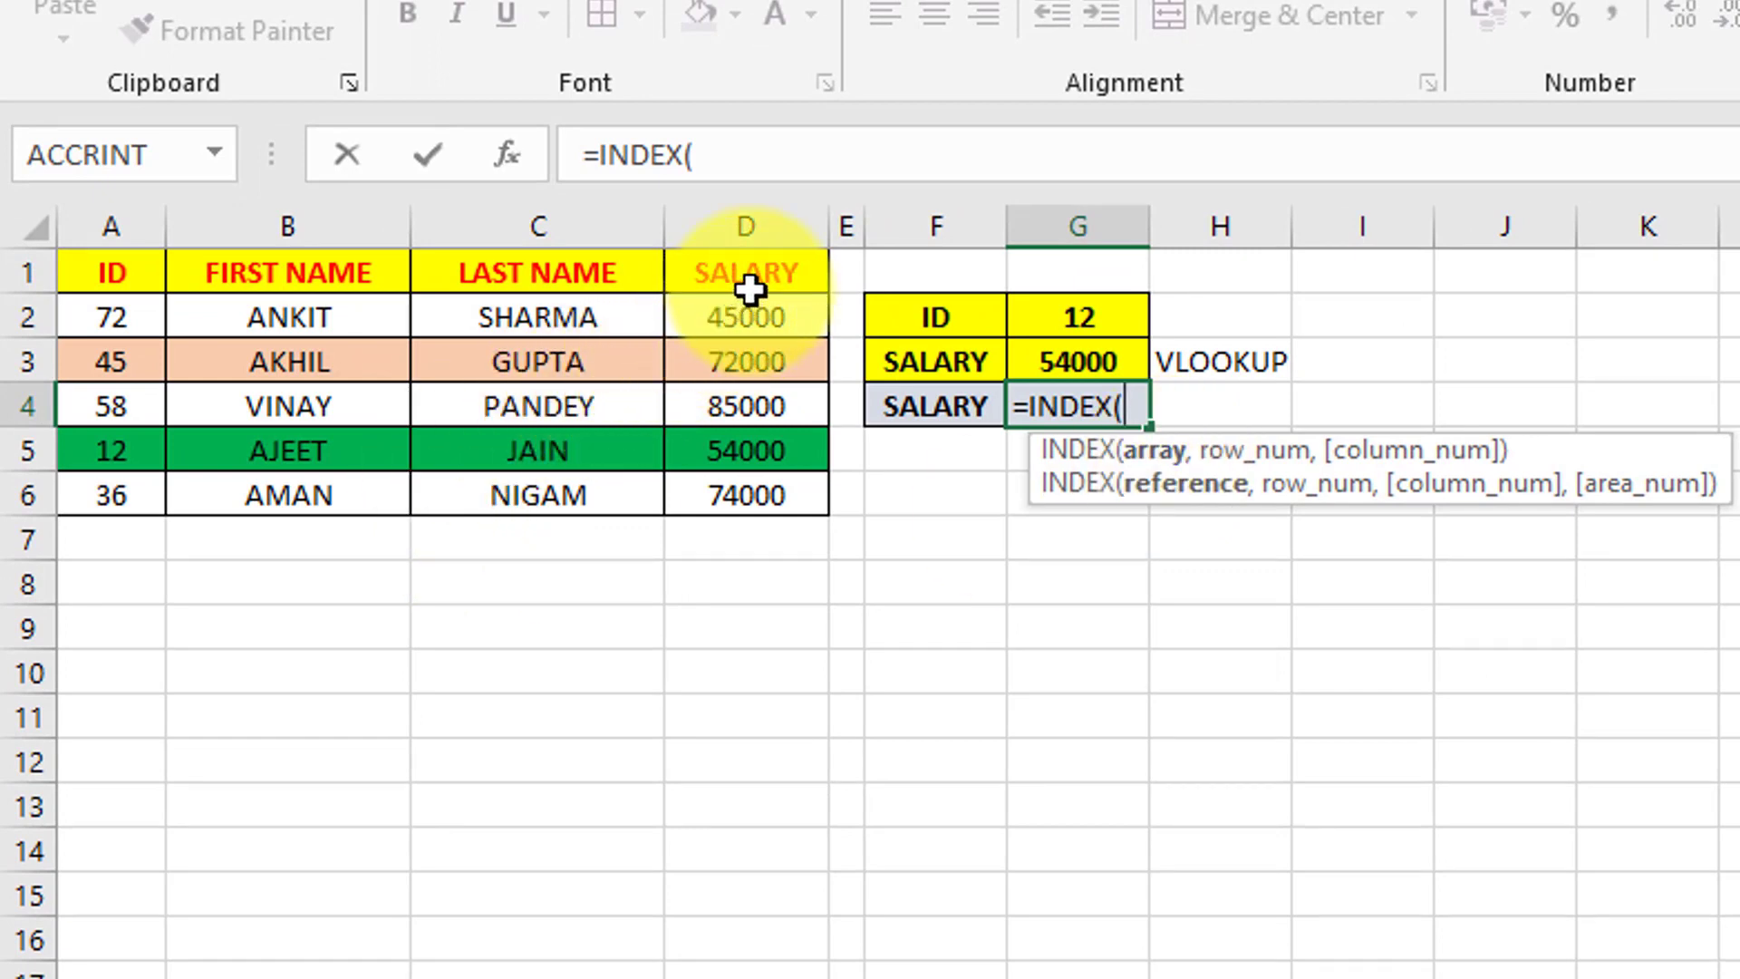
left_click_drag(759, 276, 769, 485)
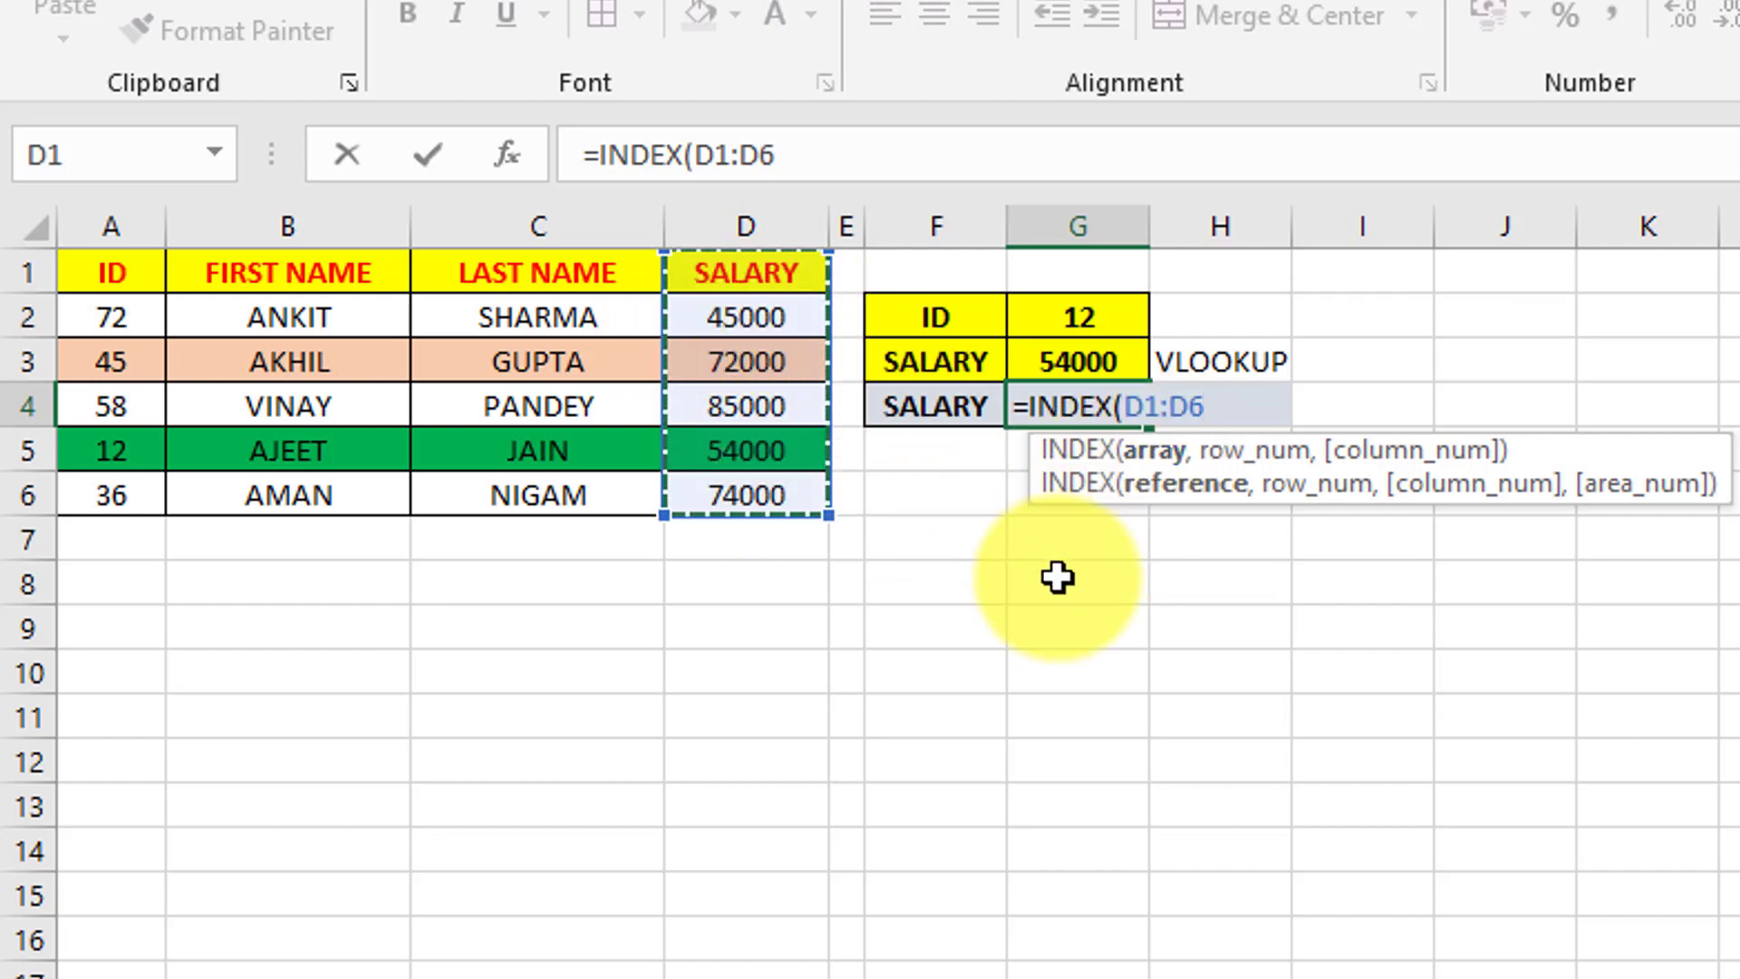
type(",")
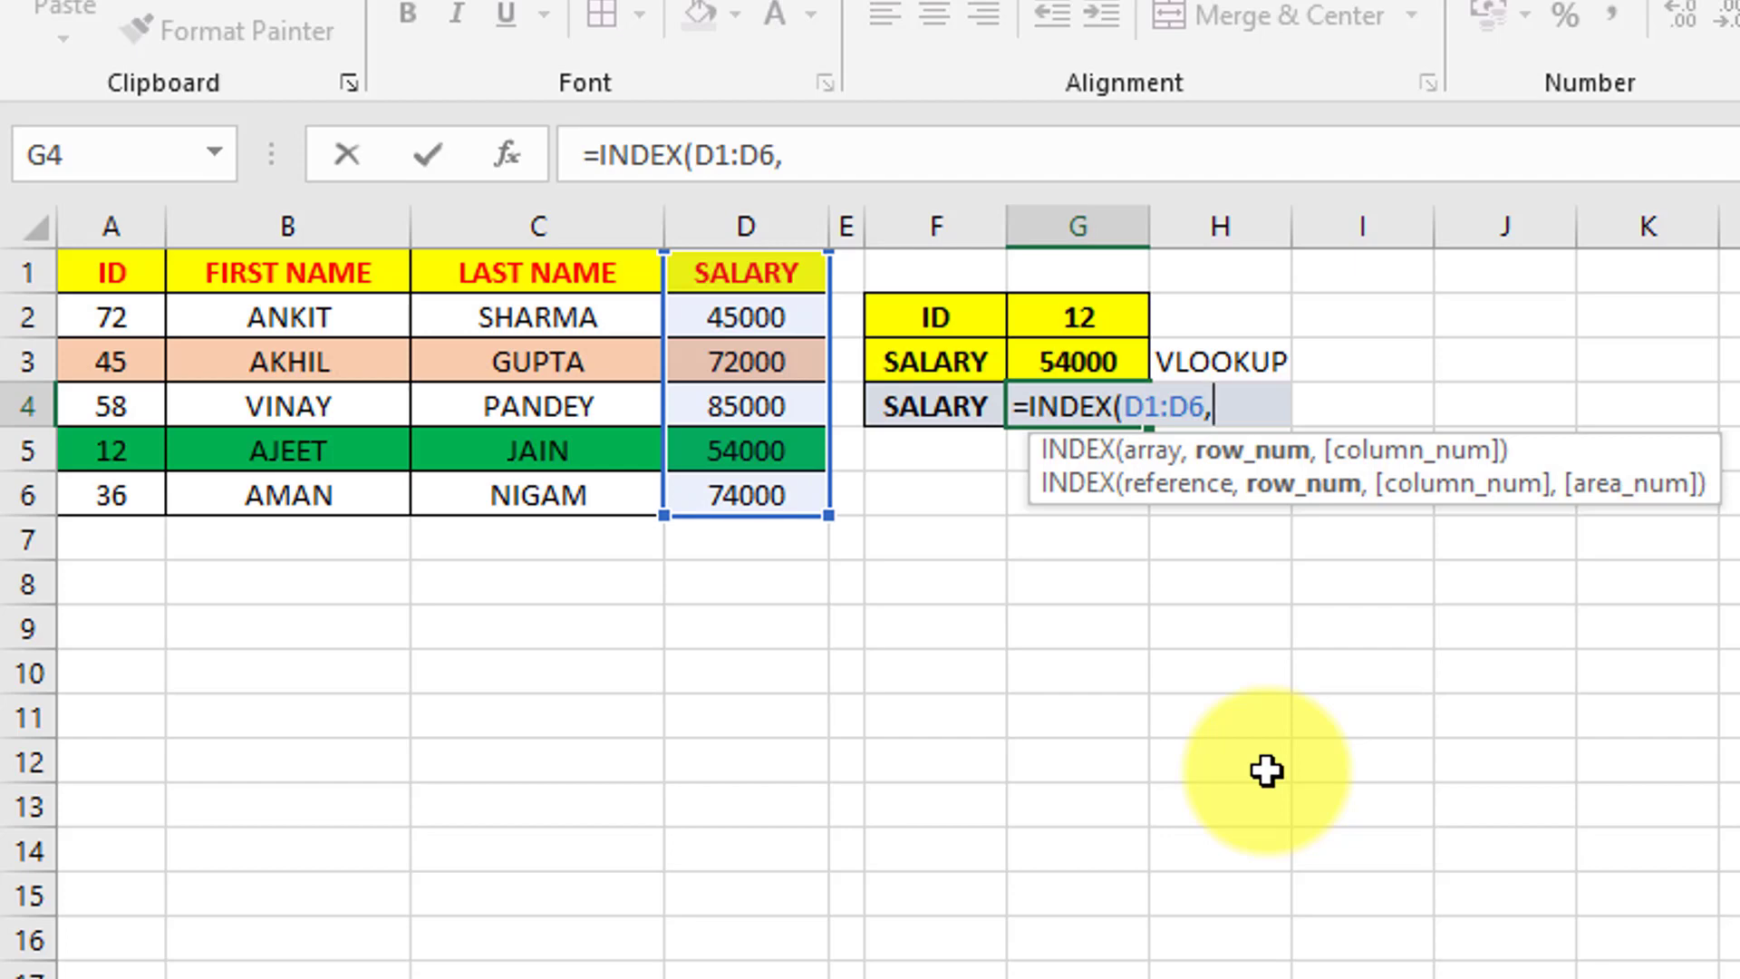
Add MATCH(G2,A1:A6,0) as the INDEX row argument and close the formula.
type("MAT")
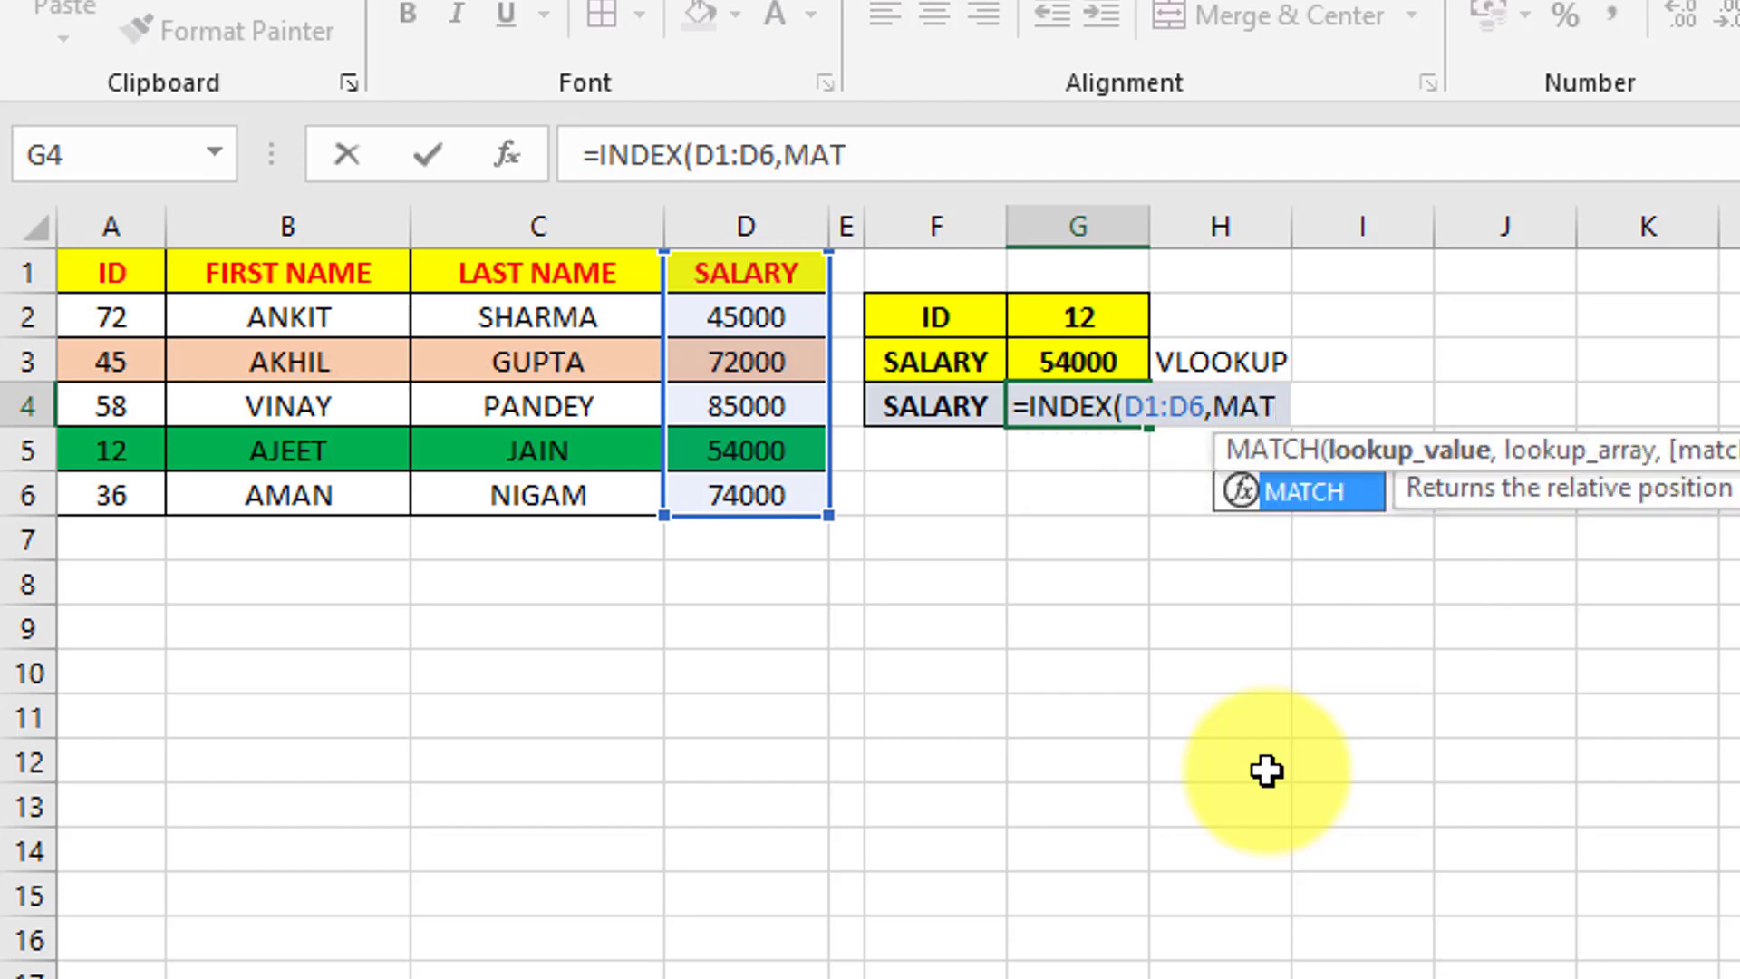
key("Tab")
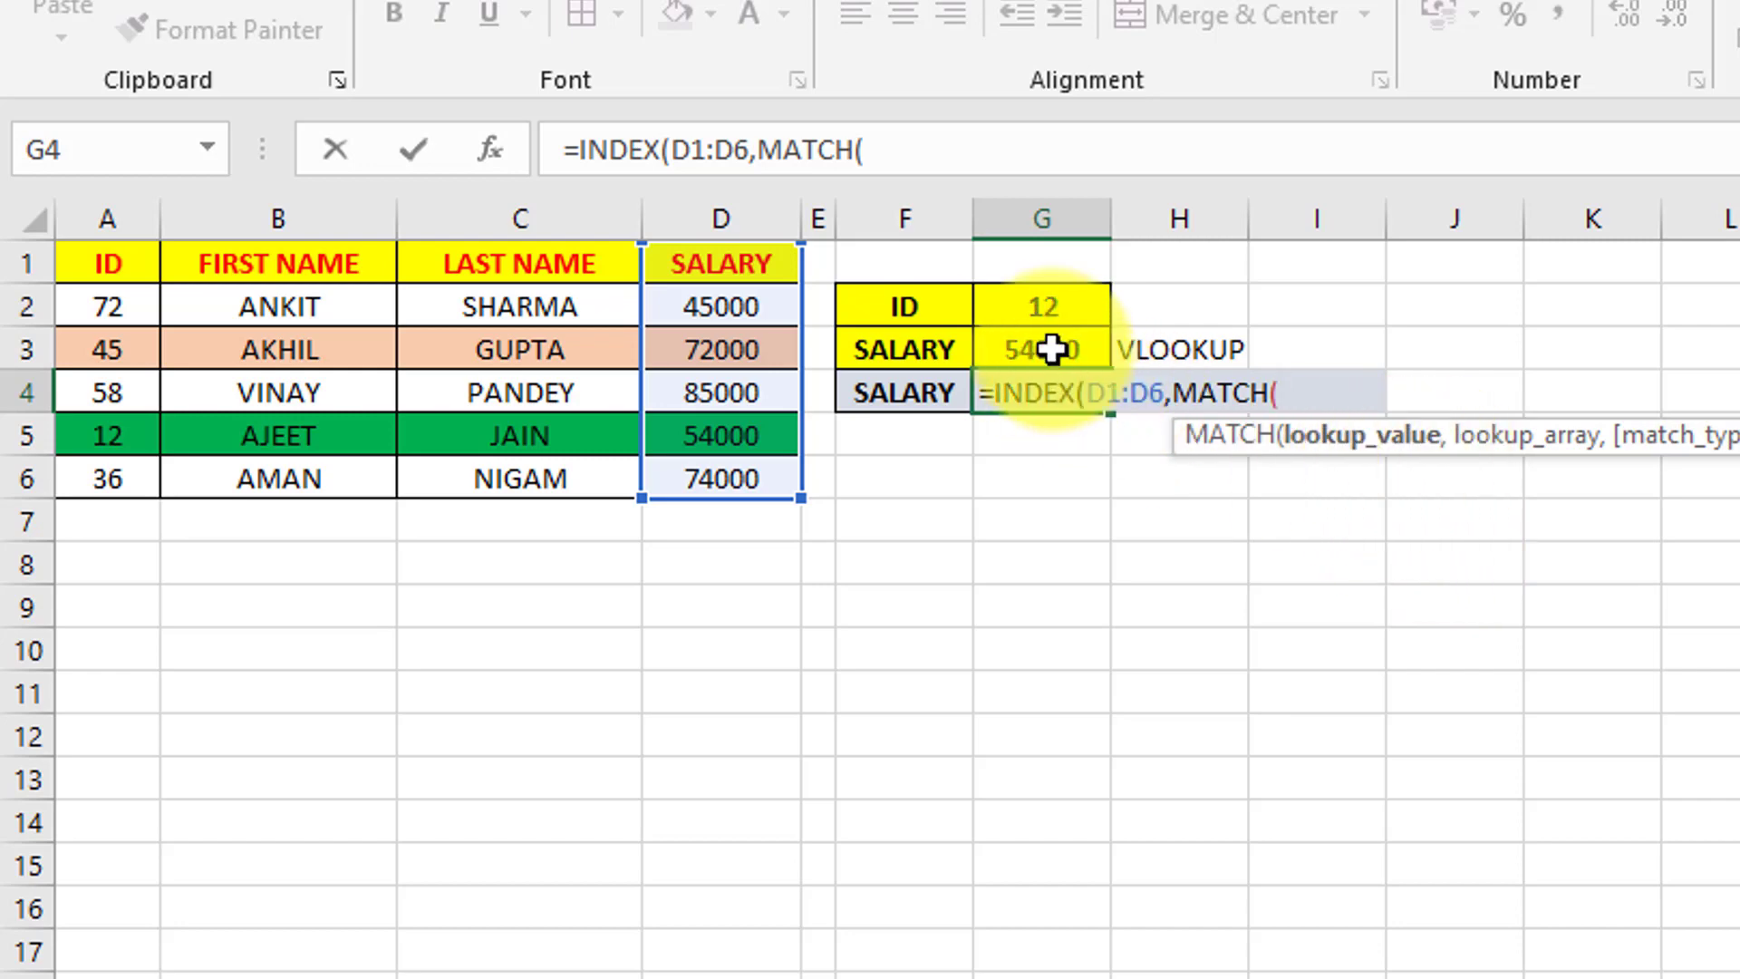
left_click(1056, 311)
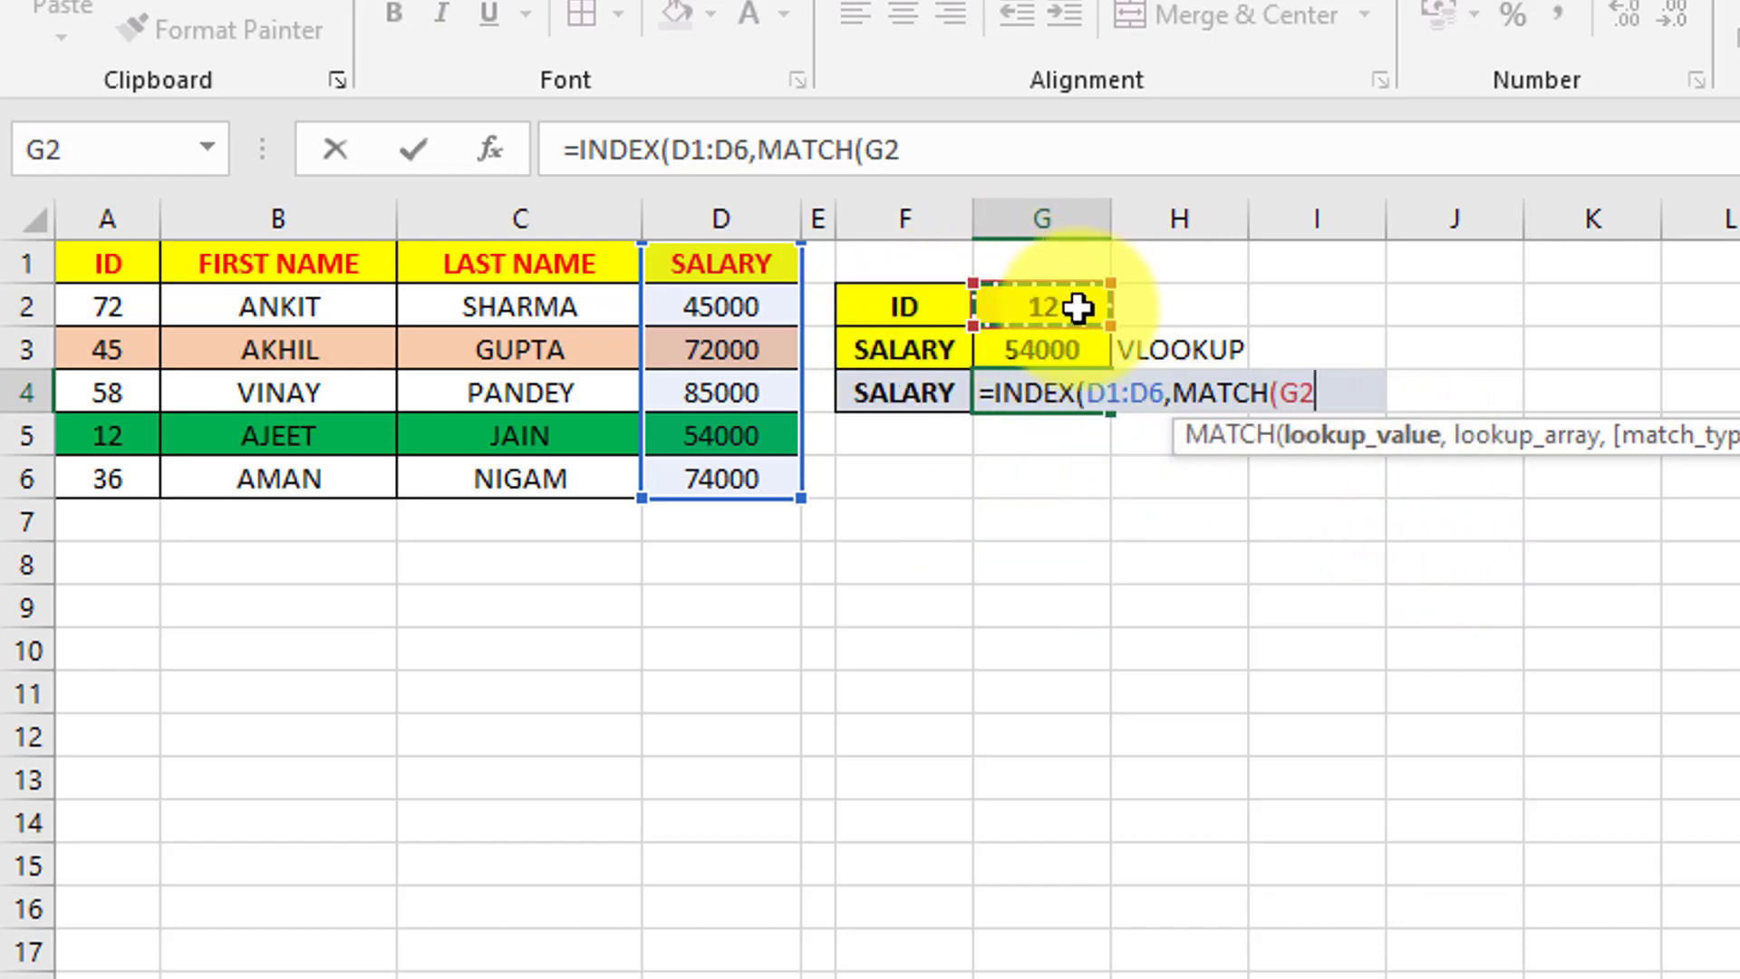
type(",")
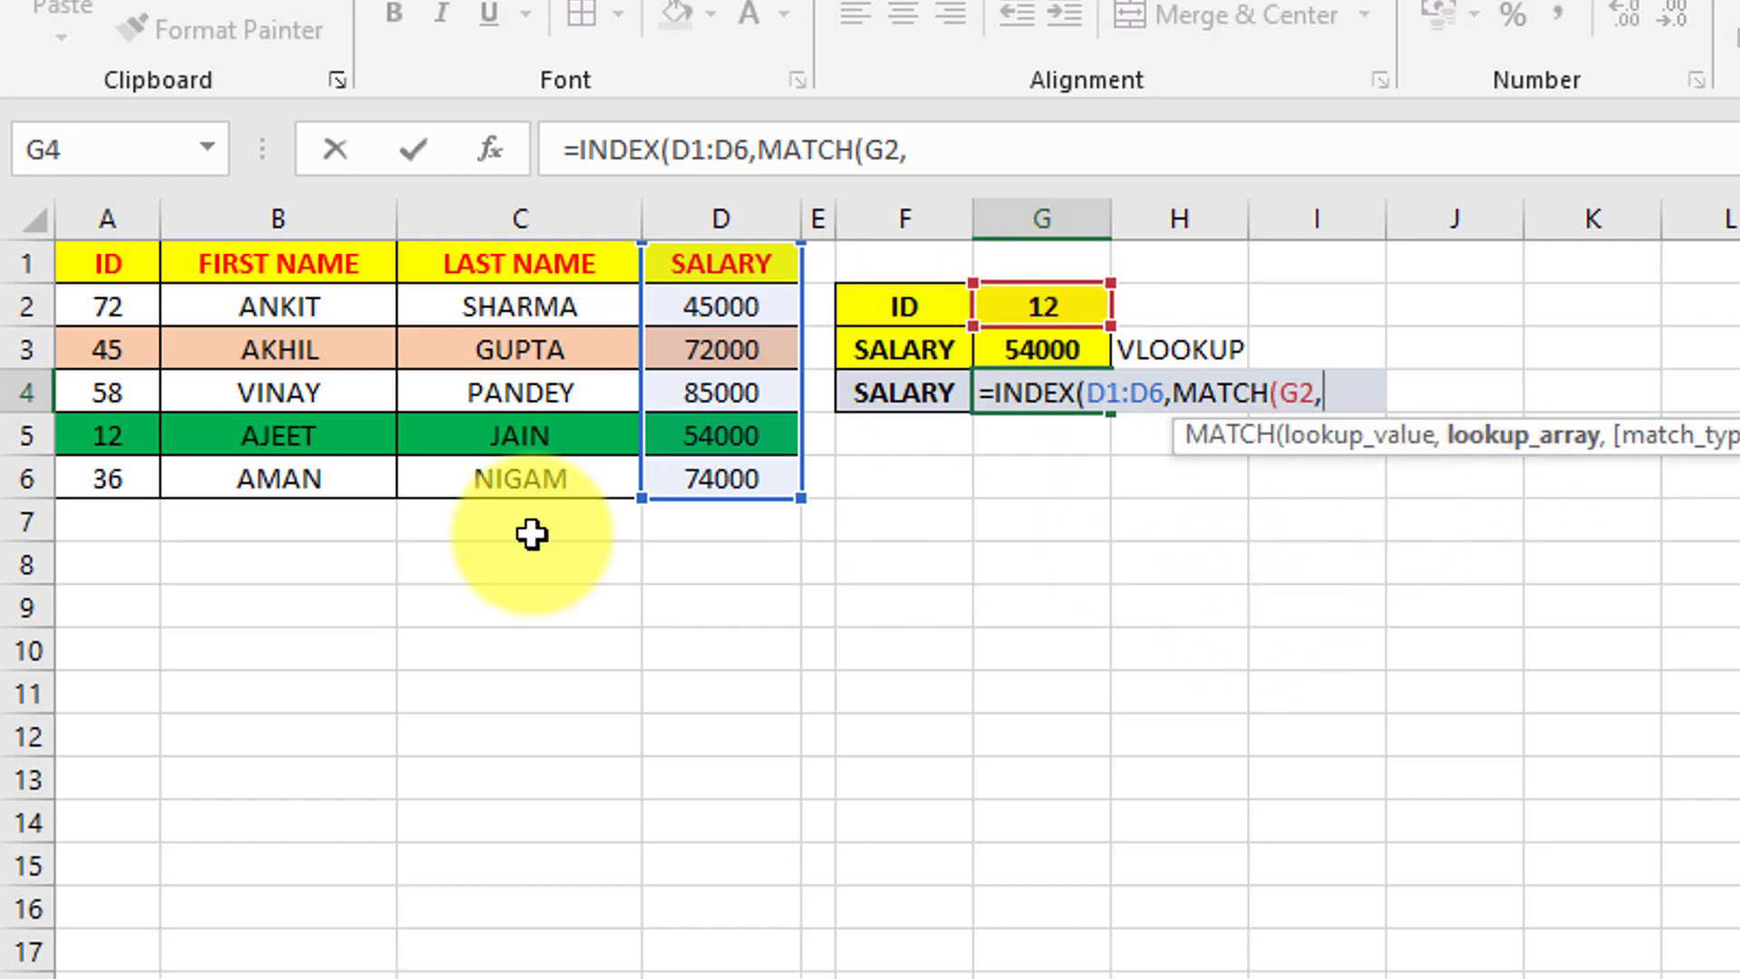
left_click_drag(124, 255, 113, 486)
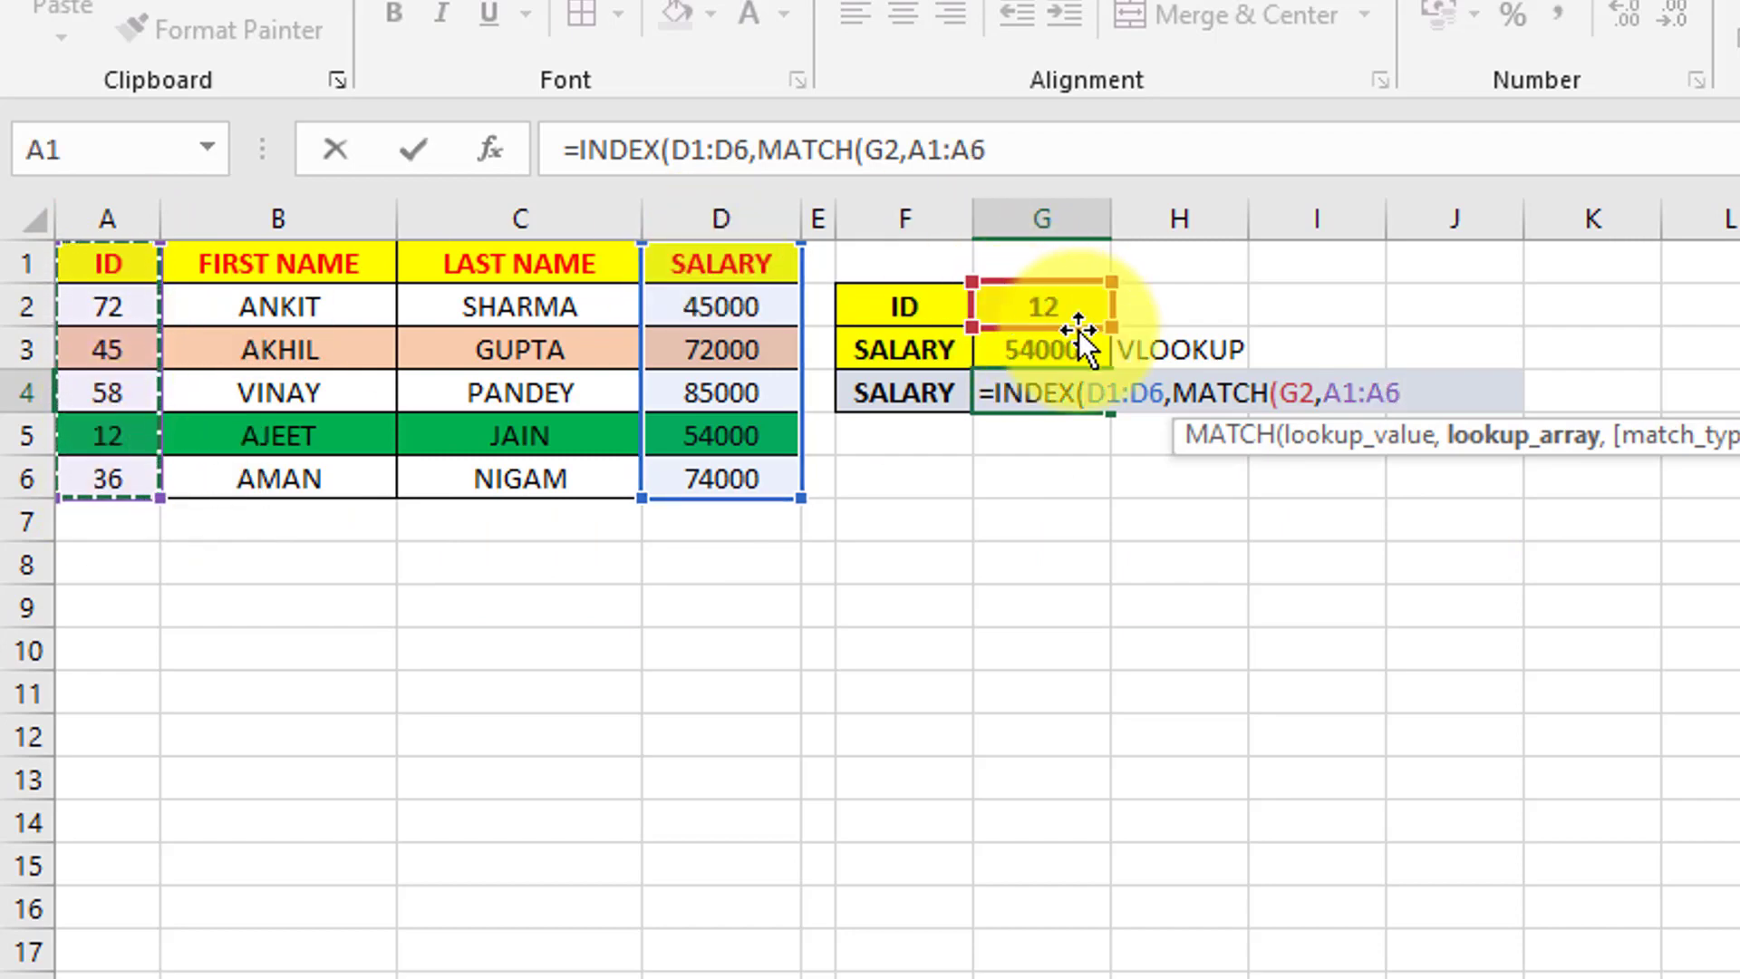
type(",0")
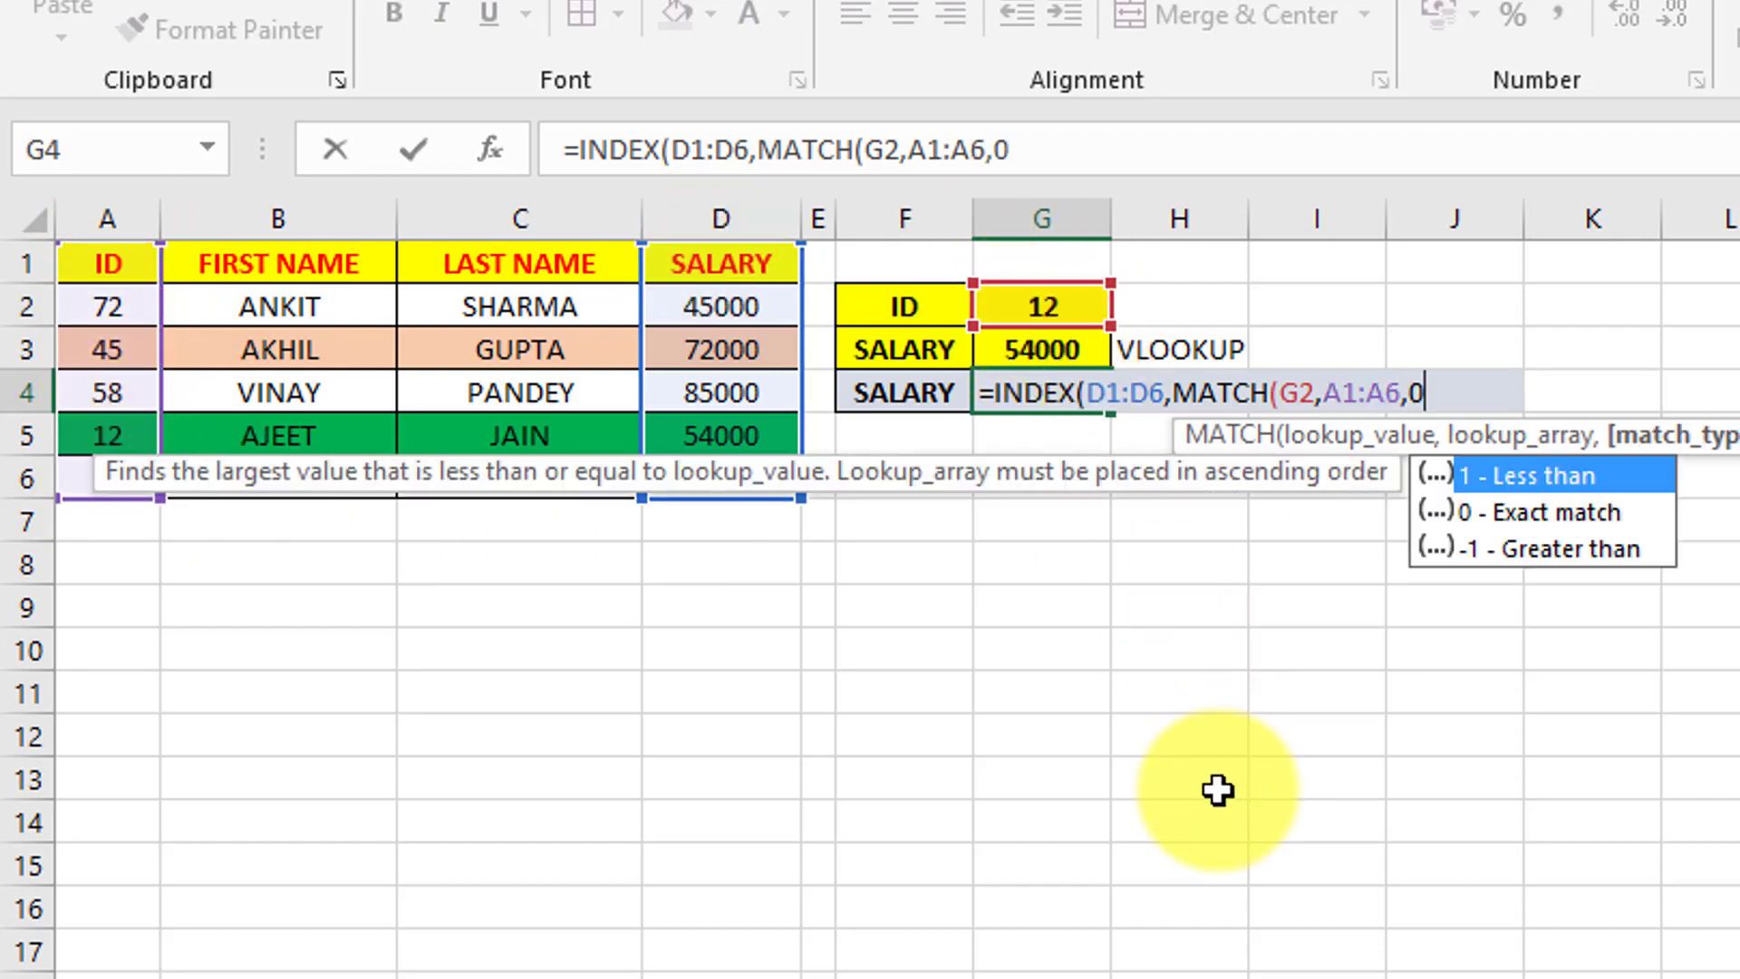
type(")")
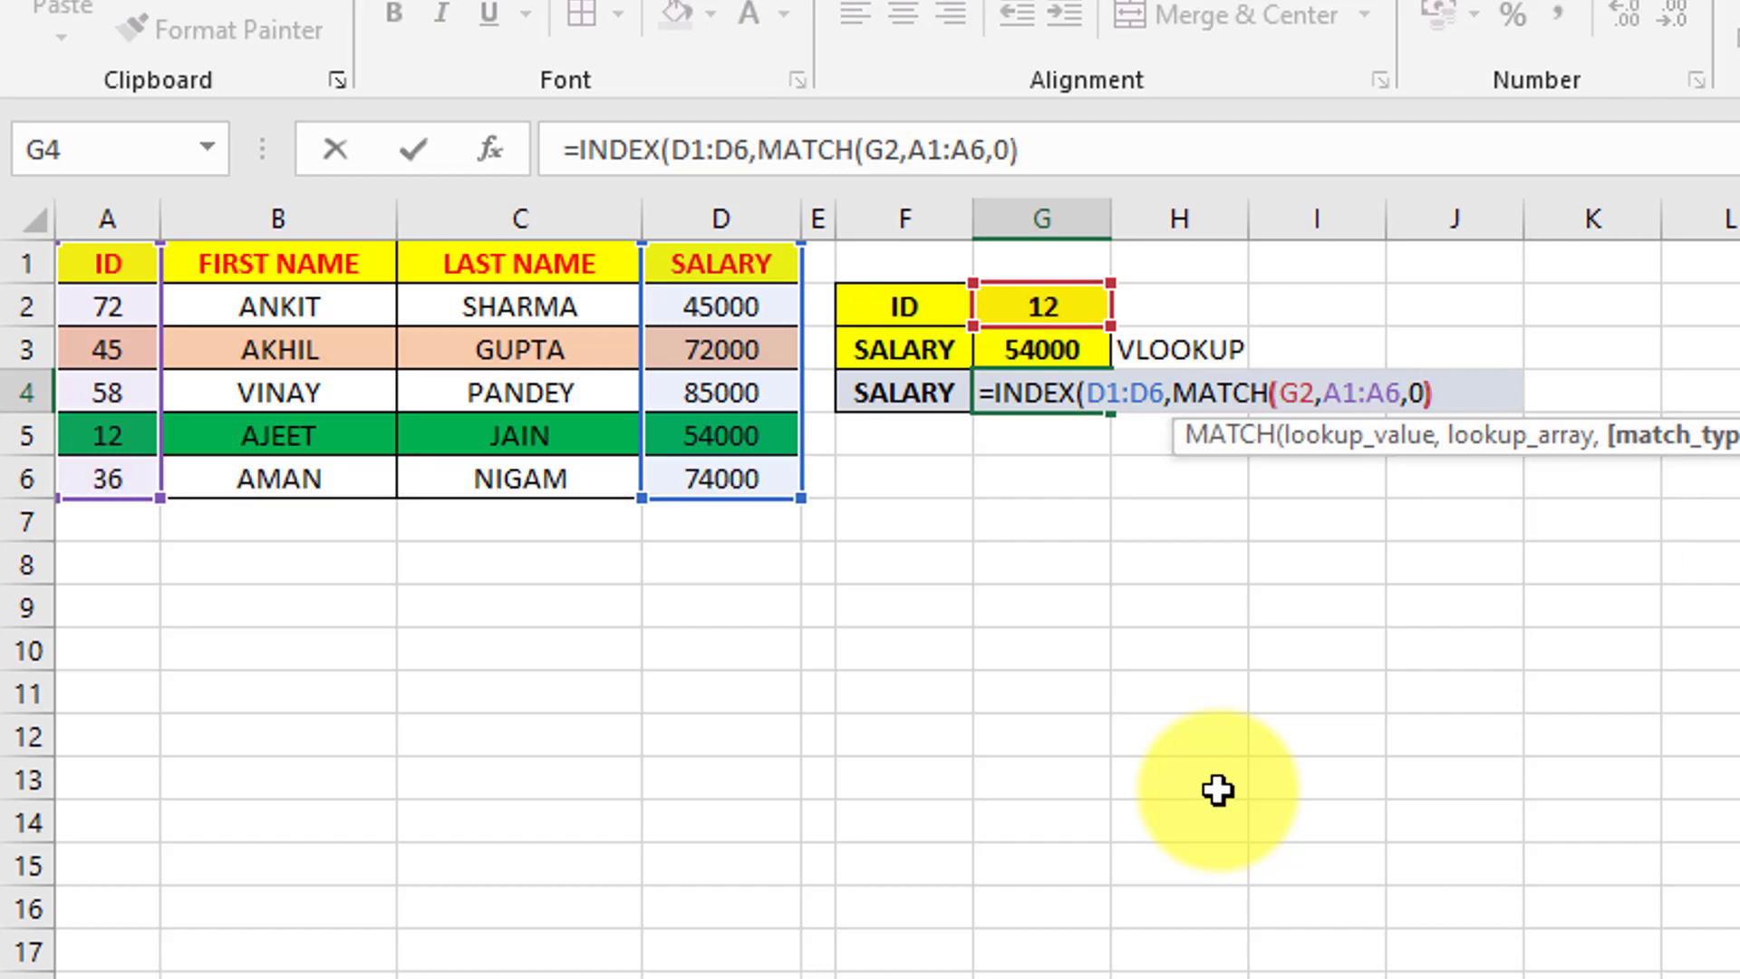
type(")")
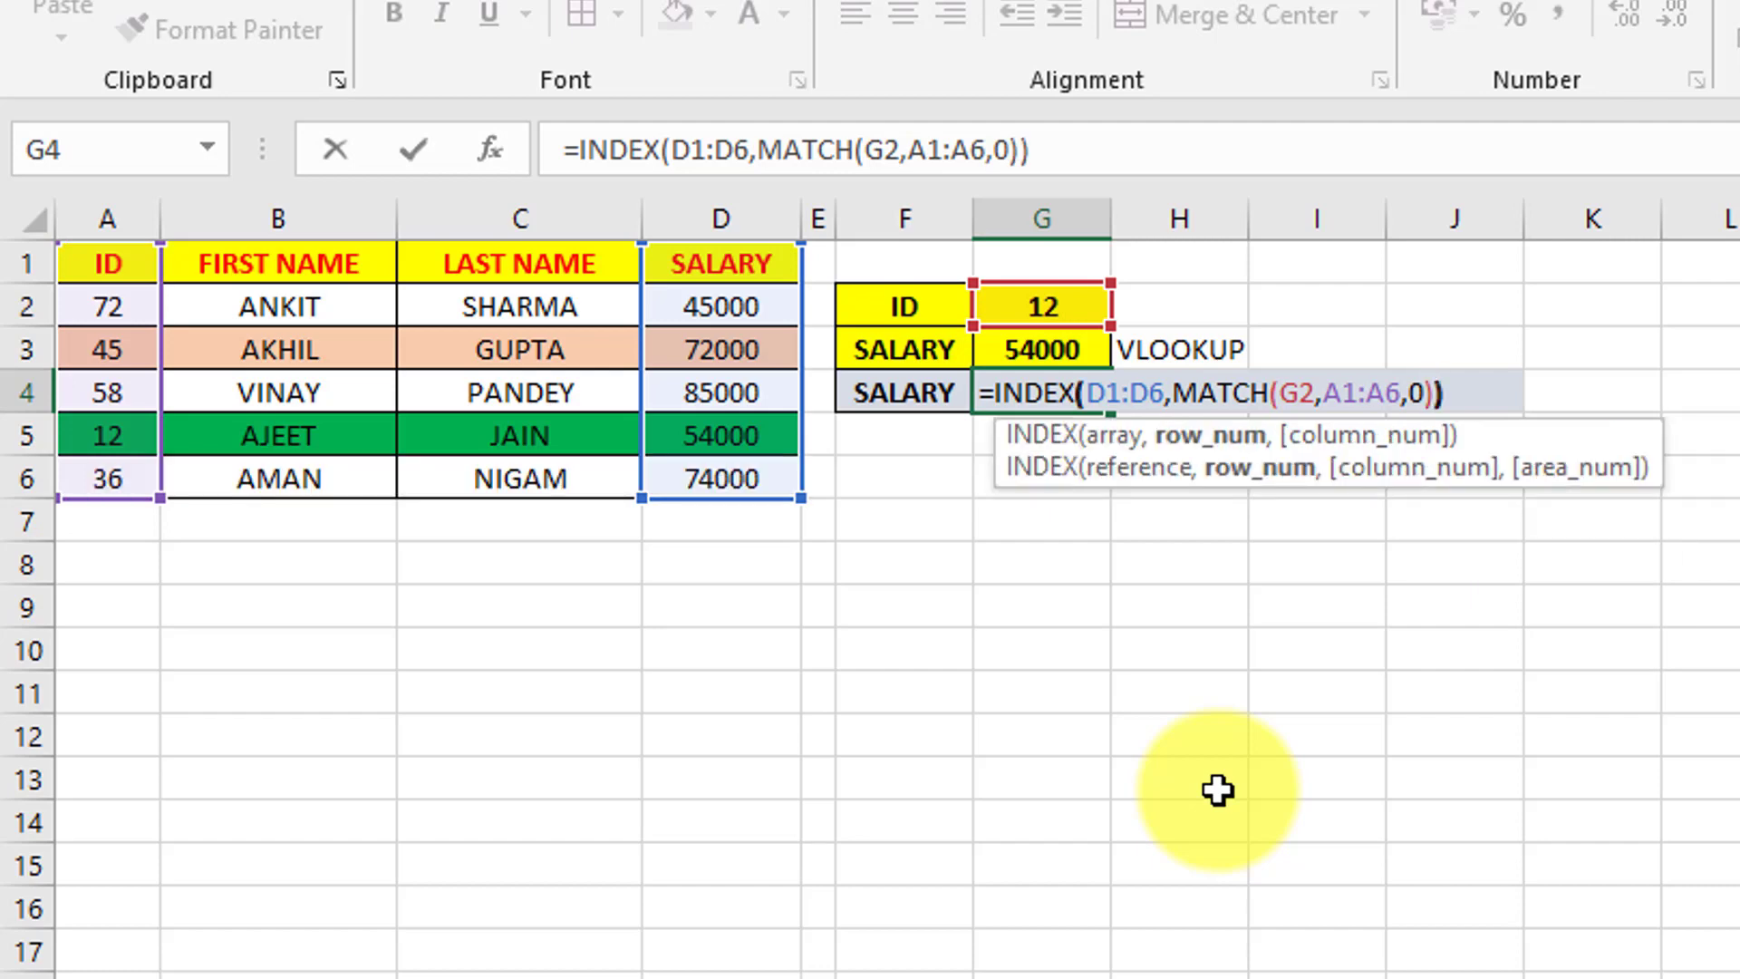
Commit the INDEX/MATCH formula and centre its 54000 result in G4.
key("Return")
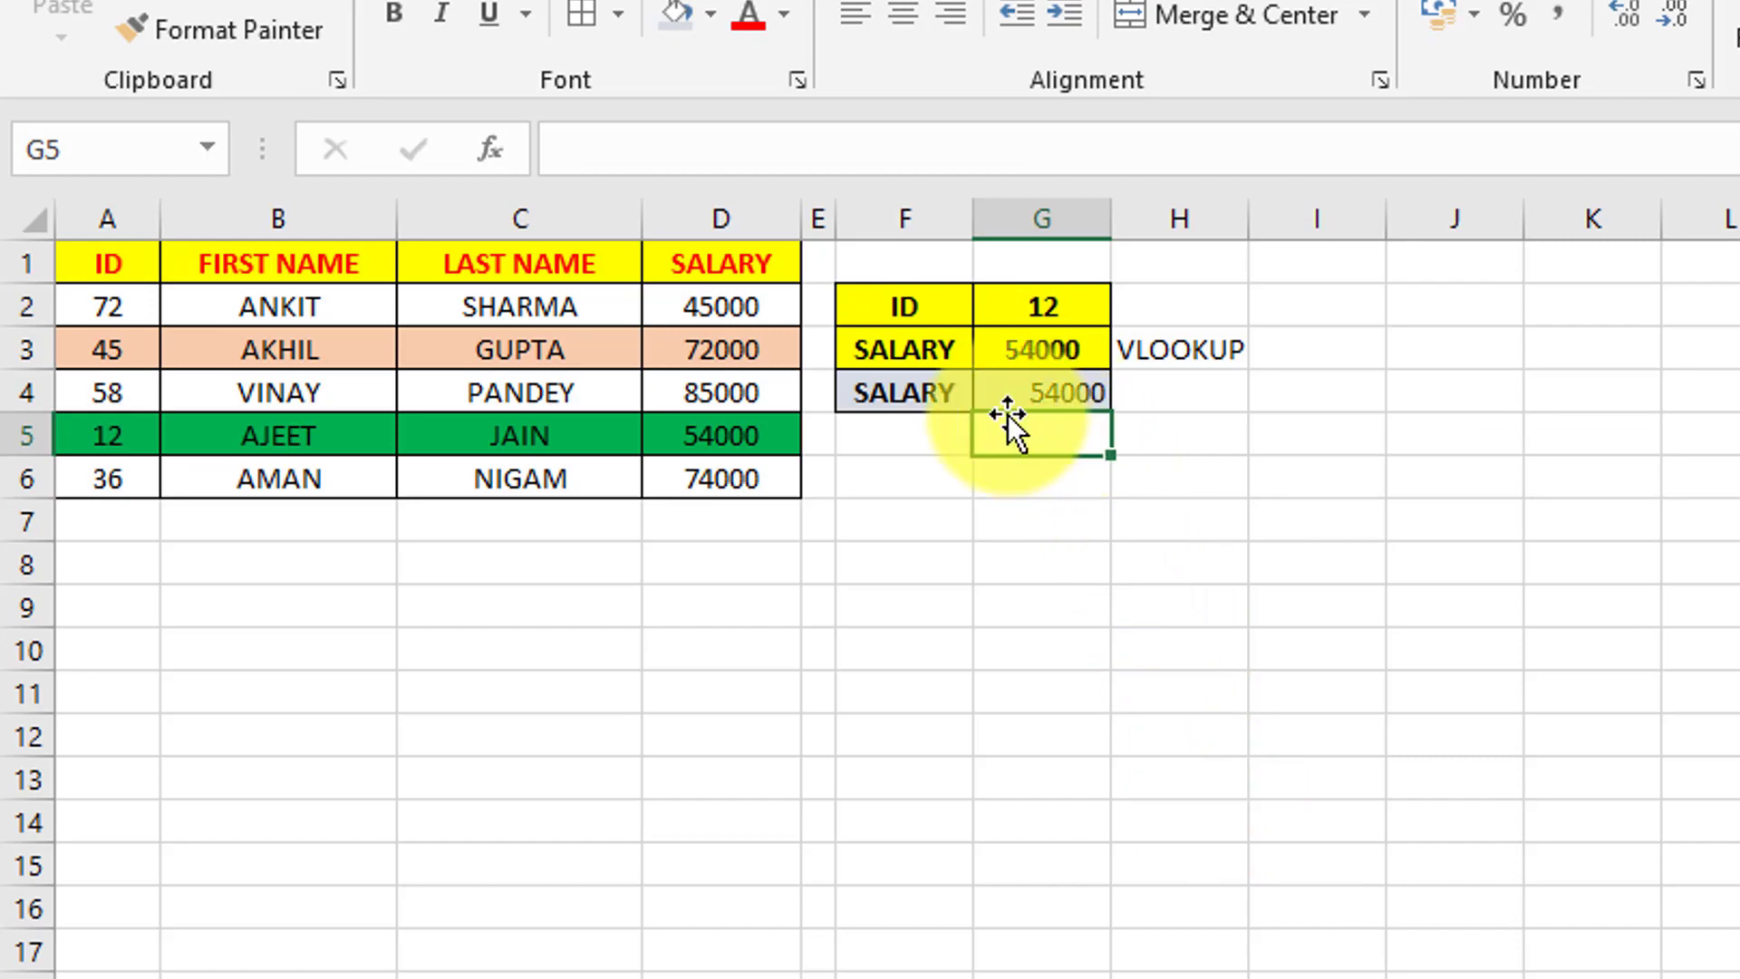
left_click(1038, 389)
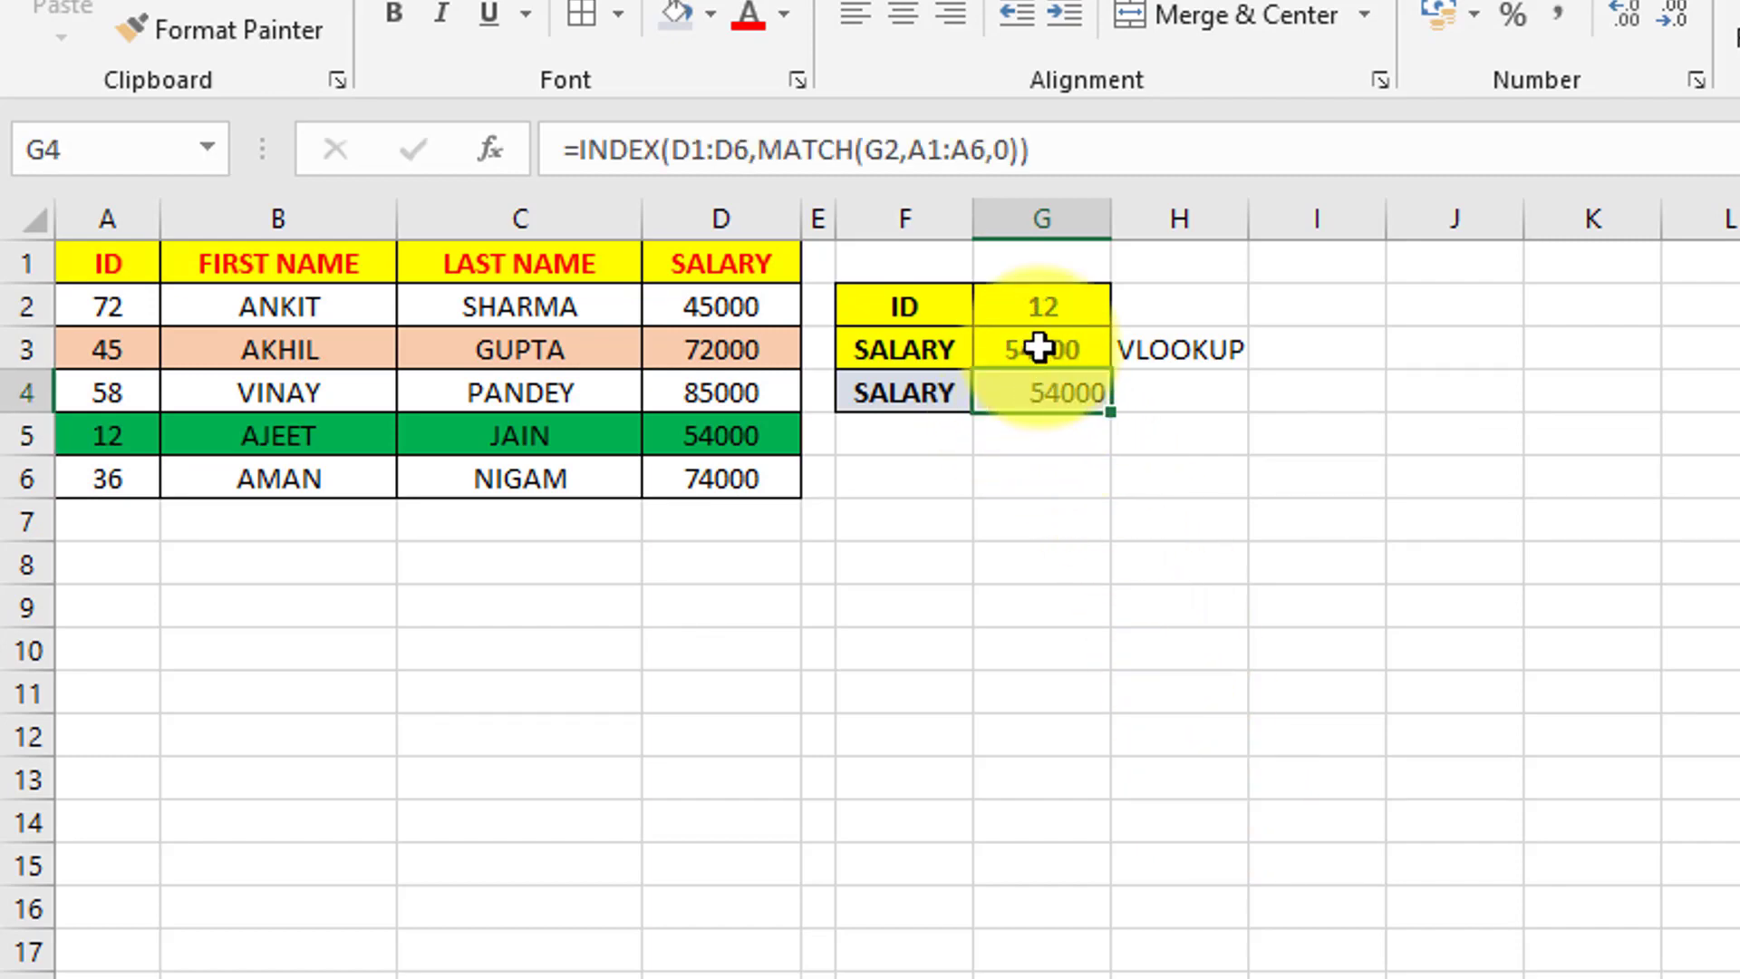
left_click(904, 13)
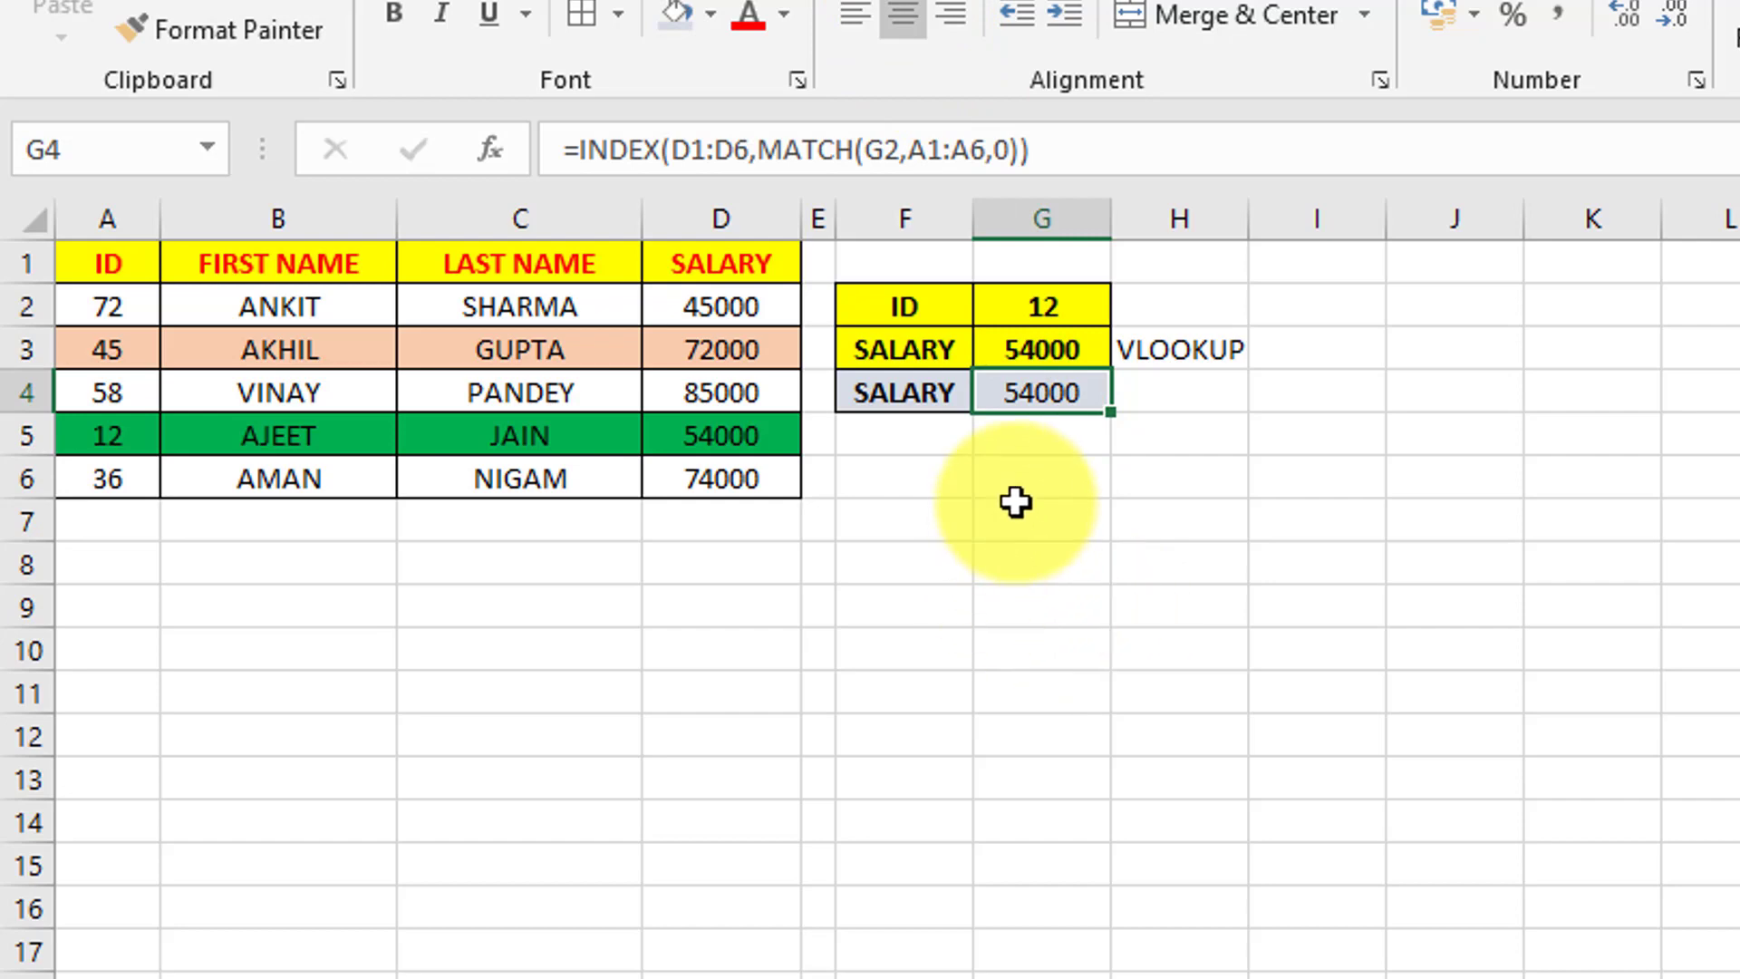
Type INDEX in H4, then return to G4 and open its formula for editing.
left_click(1153, 393)
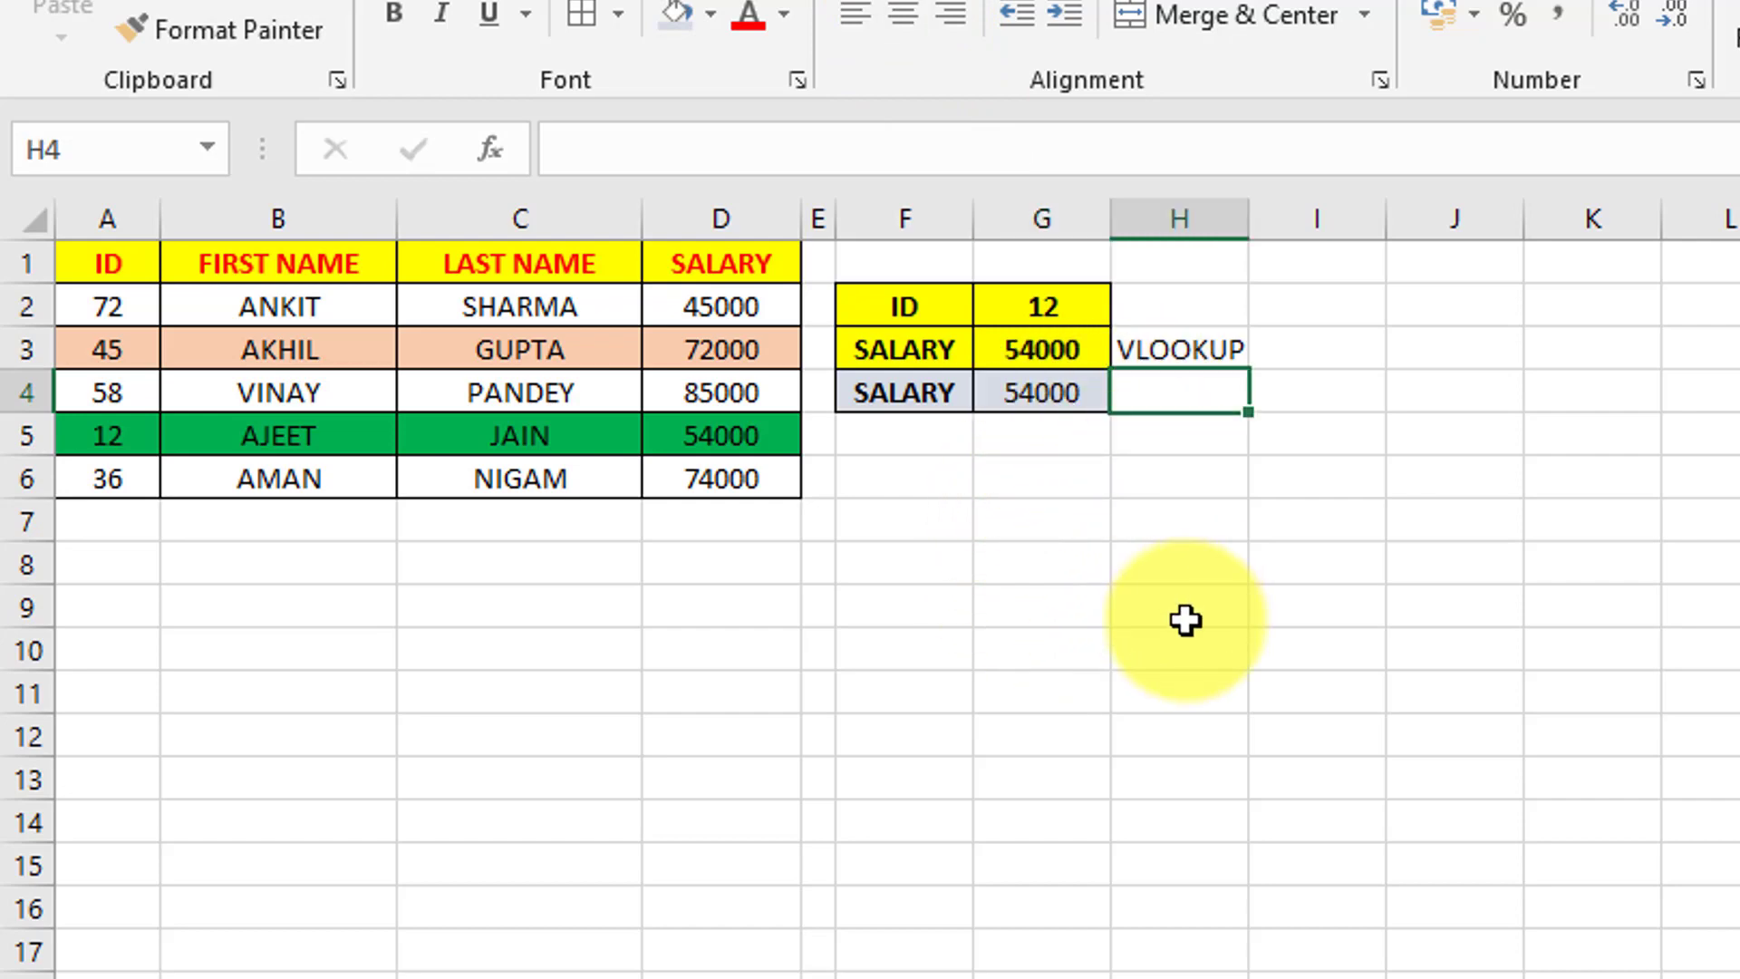
type("INDEX")
key("Return")
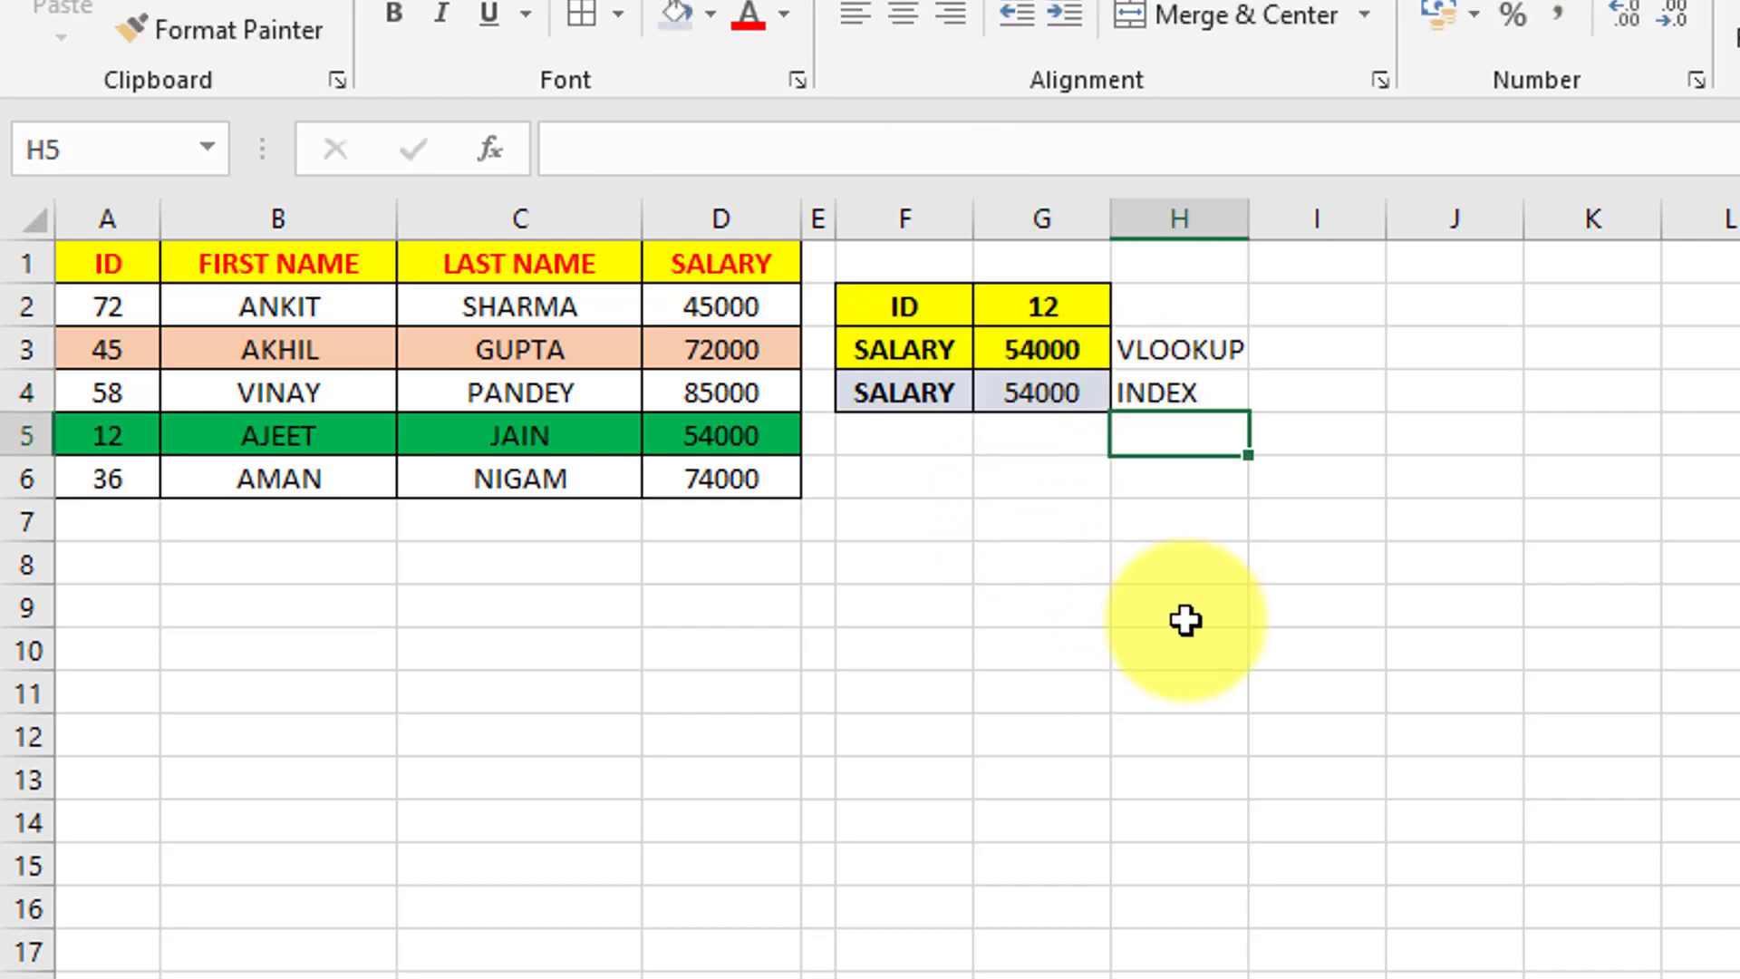
key("Left")
key("Up")
key("F2")
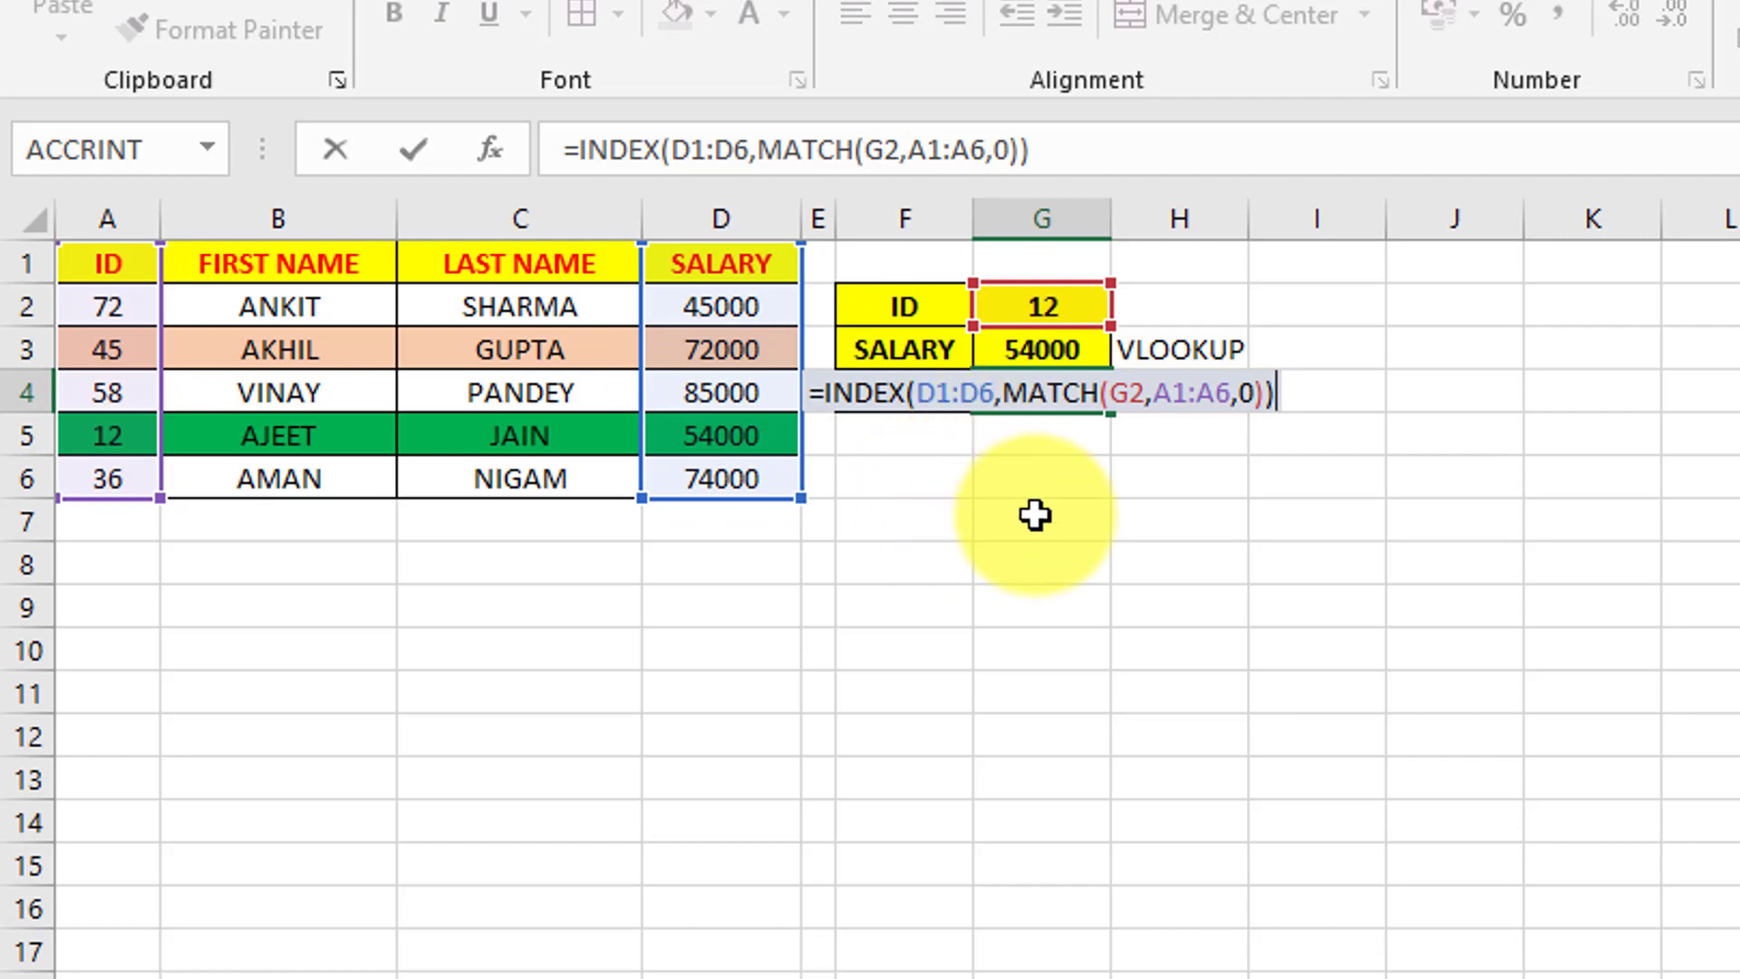
Rework the row argument of G4's =INDEX(D1:D6,…) formula and commit it.
key("Return")
key("Up")
key("F2")
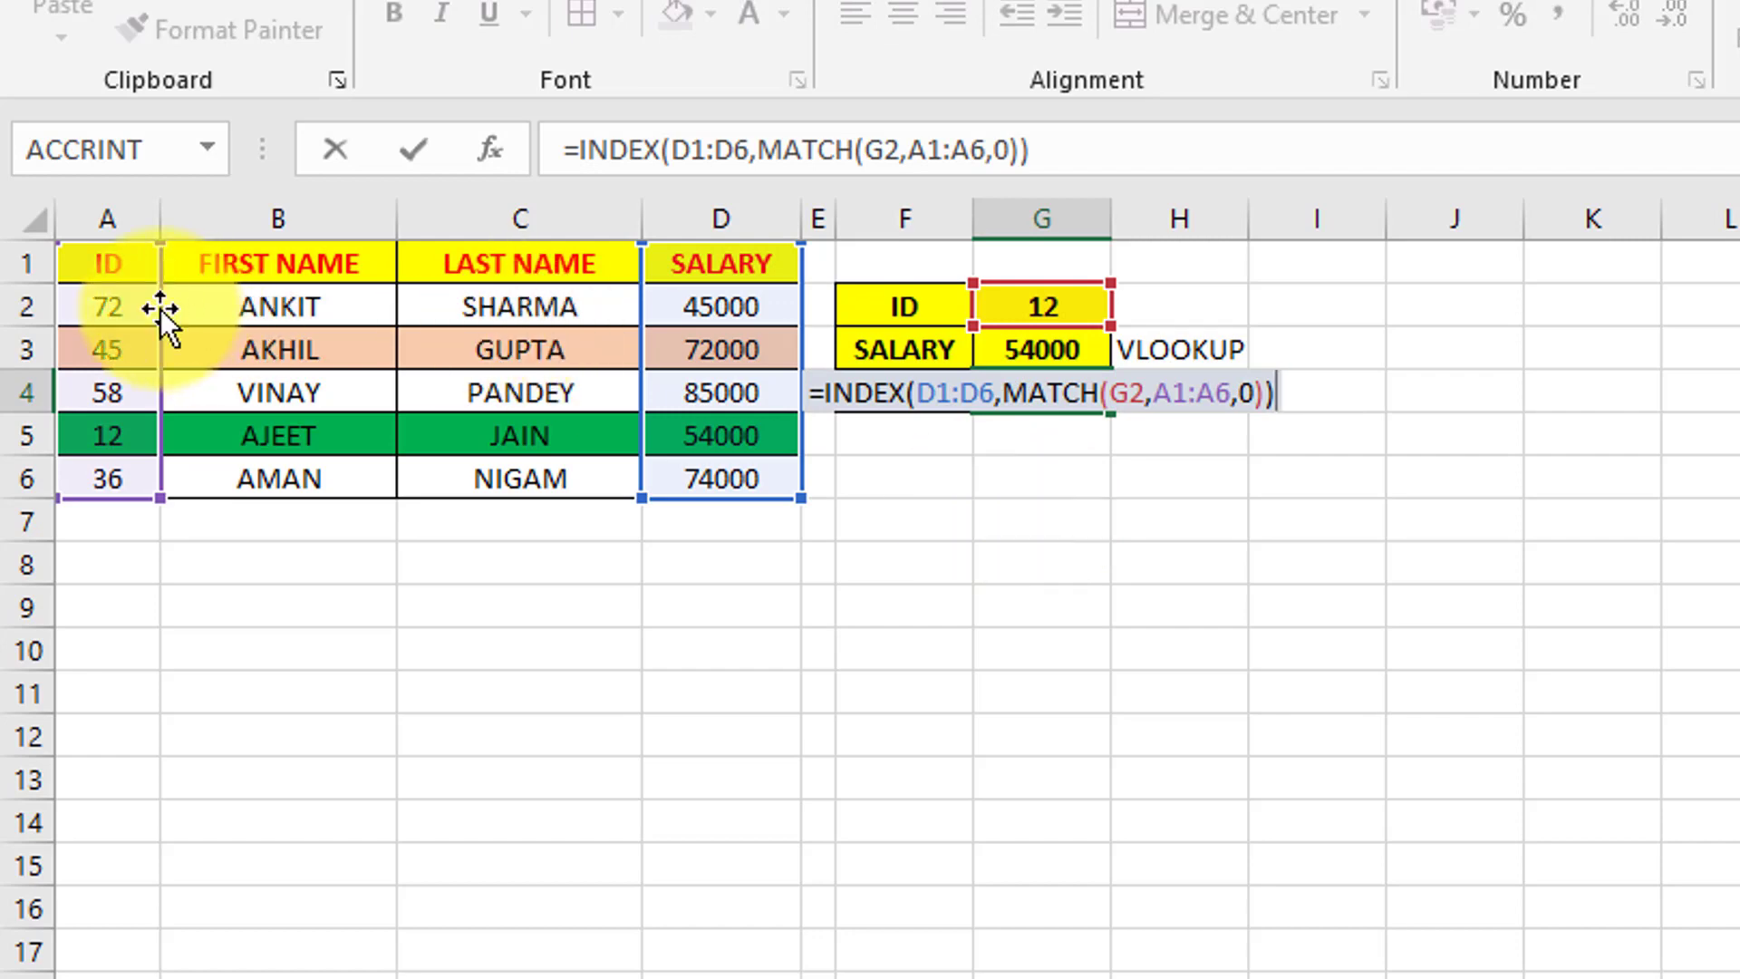
key("BackSpace")
key("BackSpace")
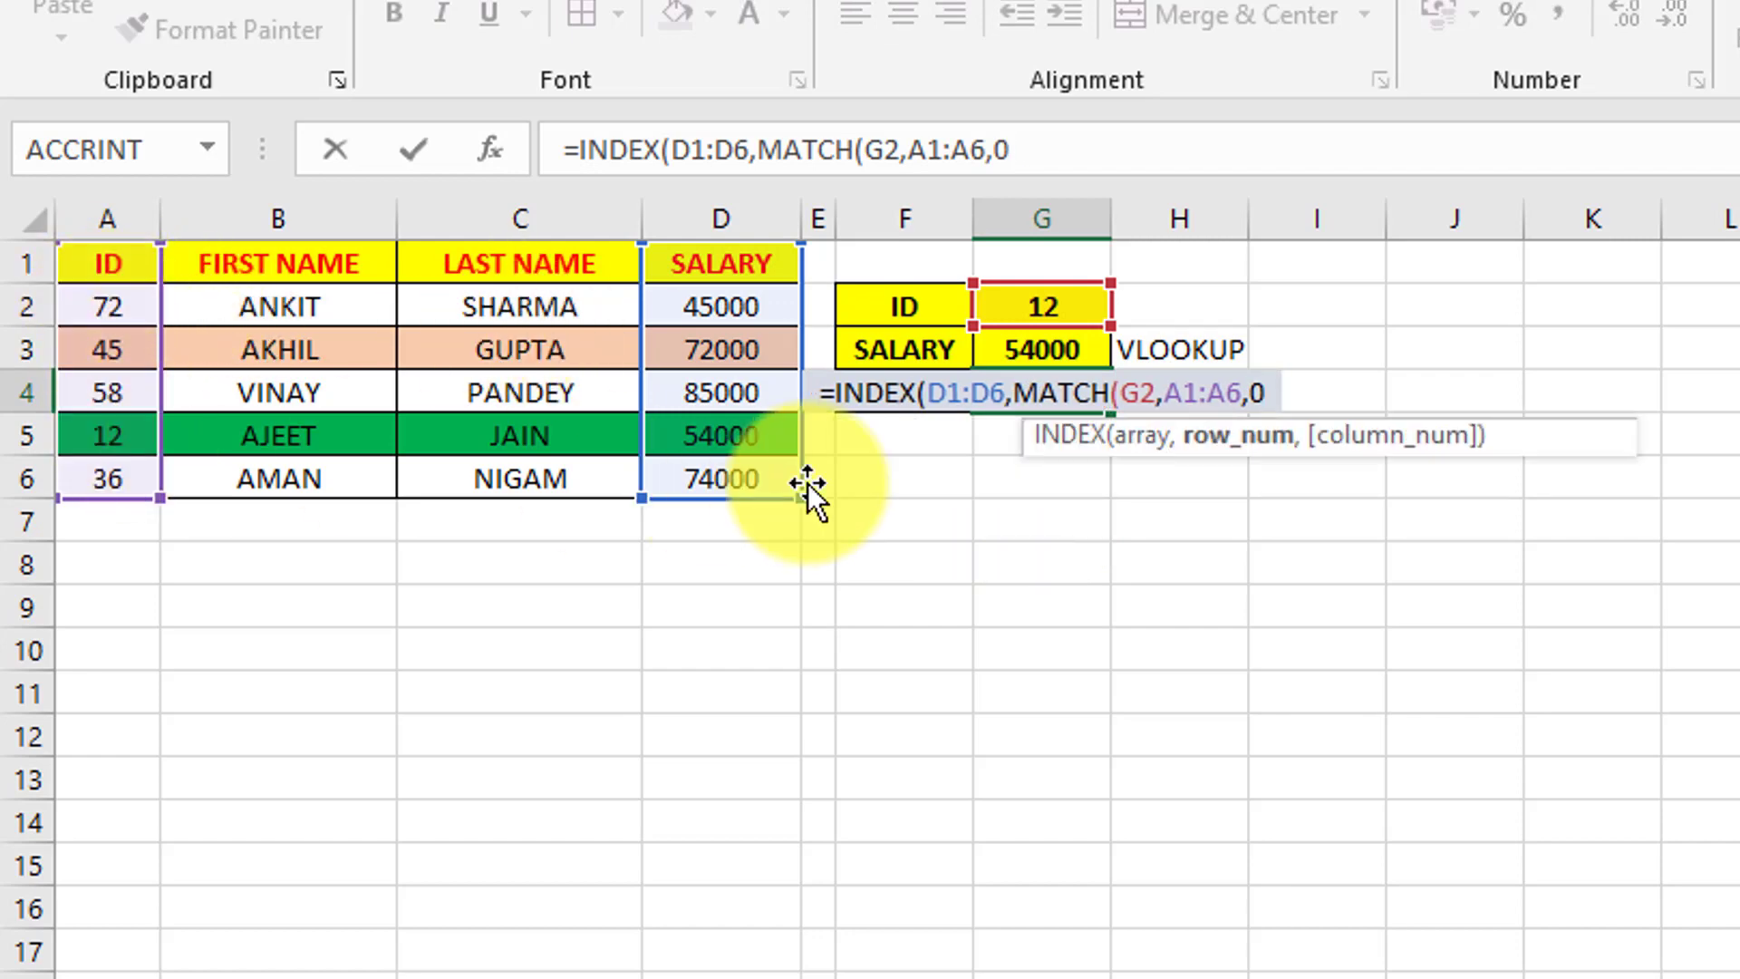
key("BackSpace")
key("BackSpace")
key("BackSpace")
key("BackSpace")
key("BackSpace")
key("BackSpace")
key("BackSpace")
key("BackSpace")
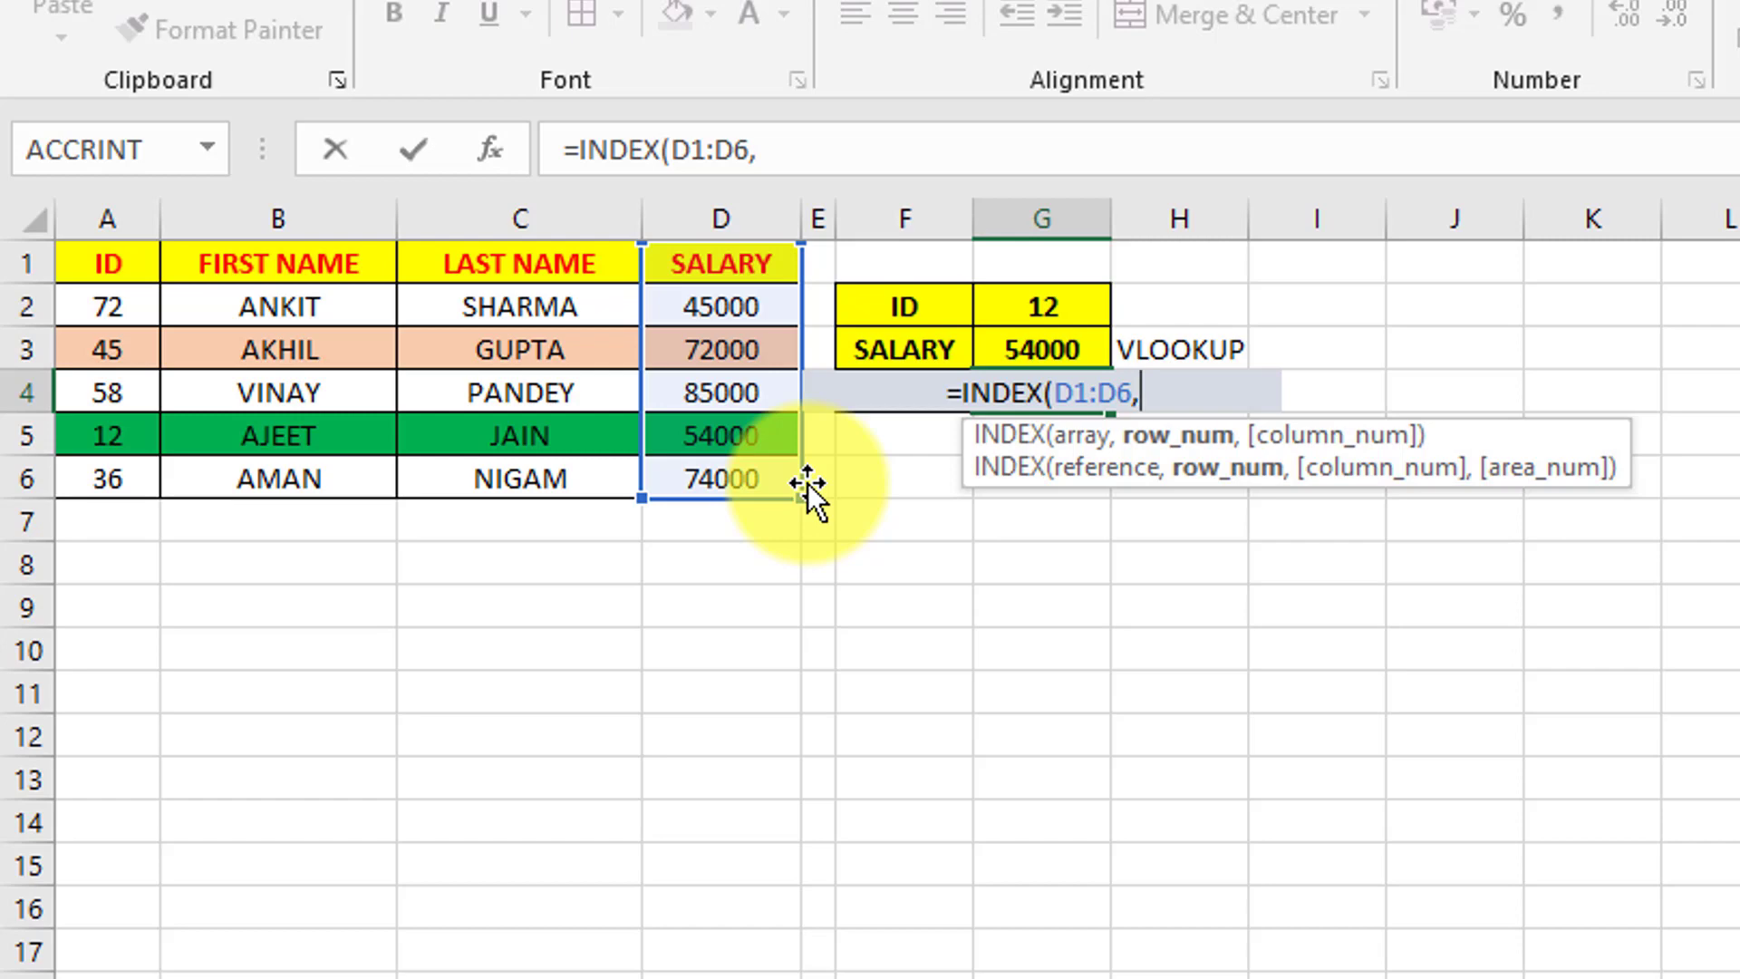
type("5")
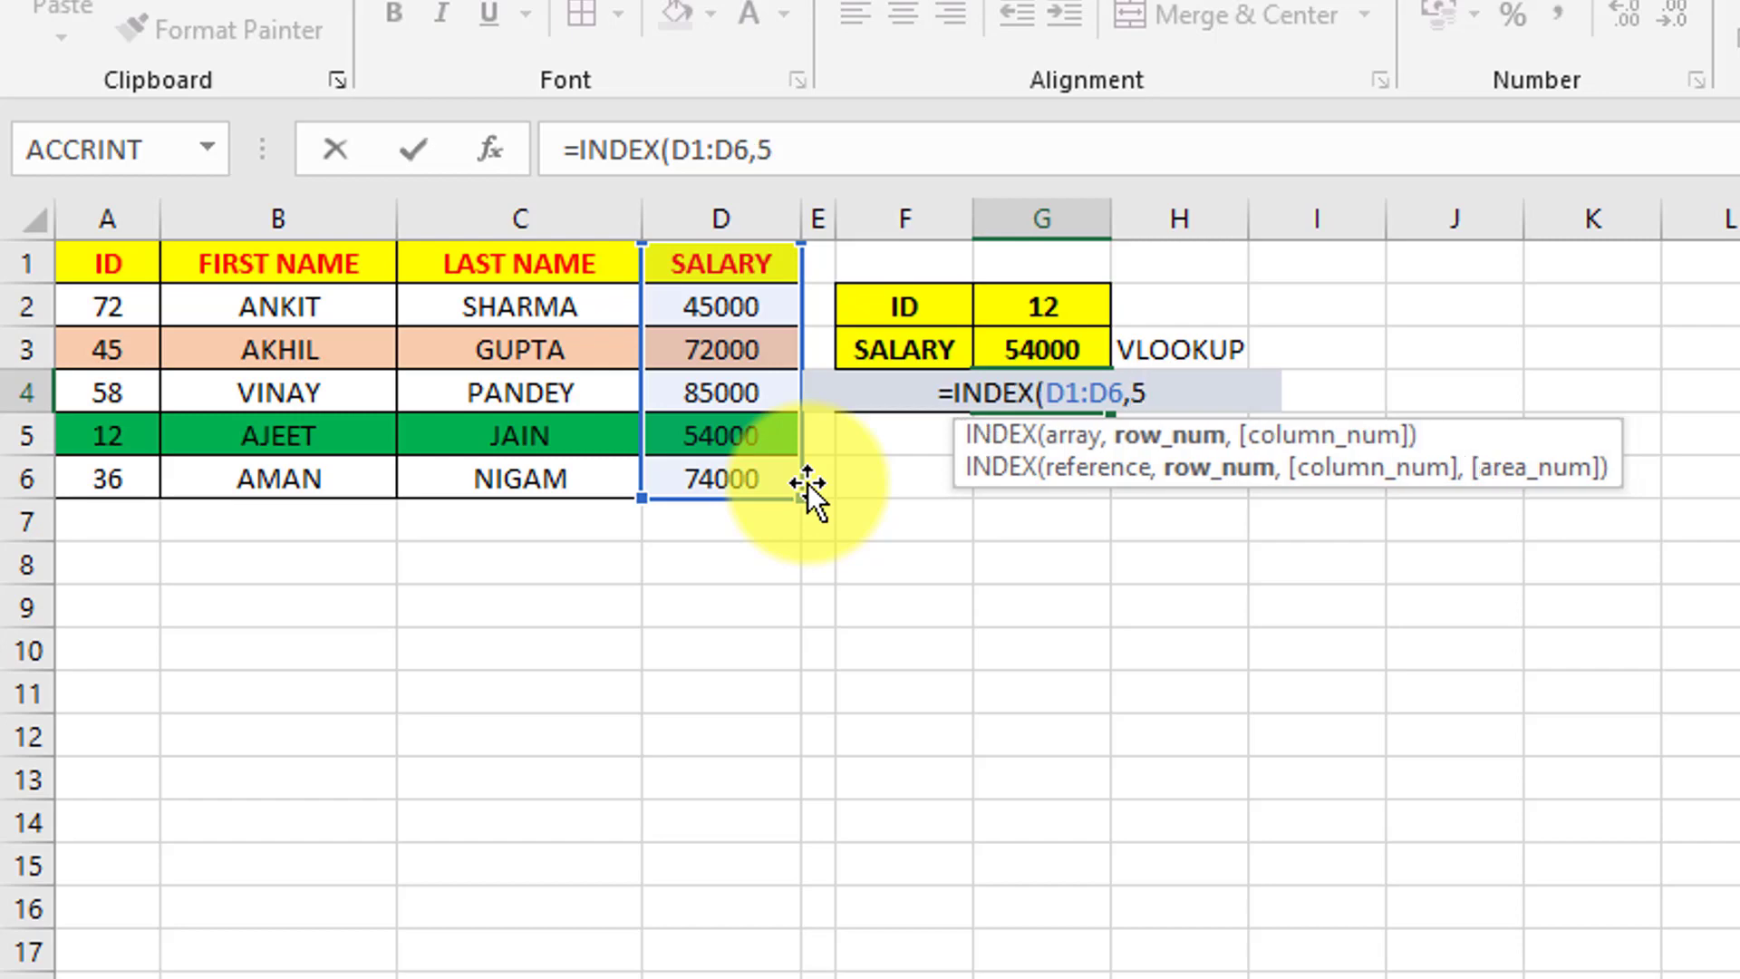
type(")")
key("Return")
Change the lookup ID in G2 to 72 and inspect G4's INDEX formula.
key("Up")
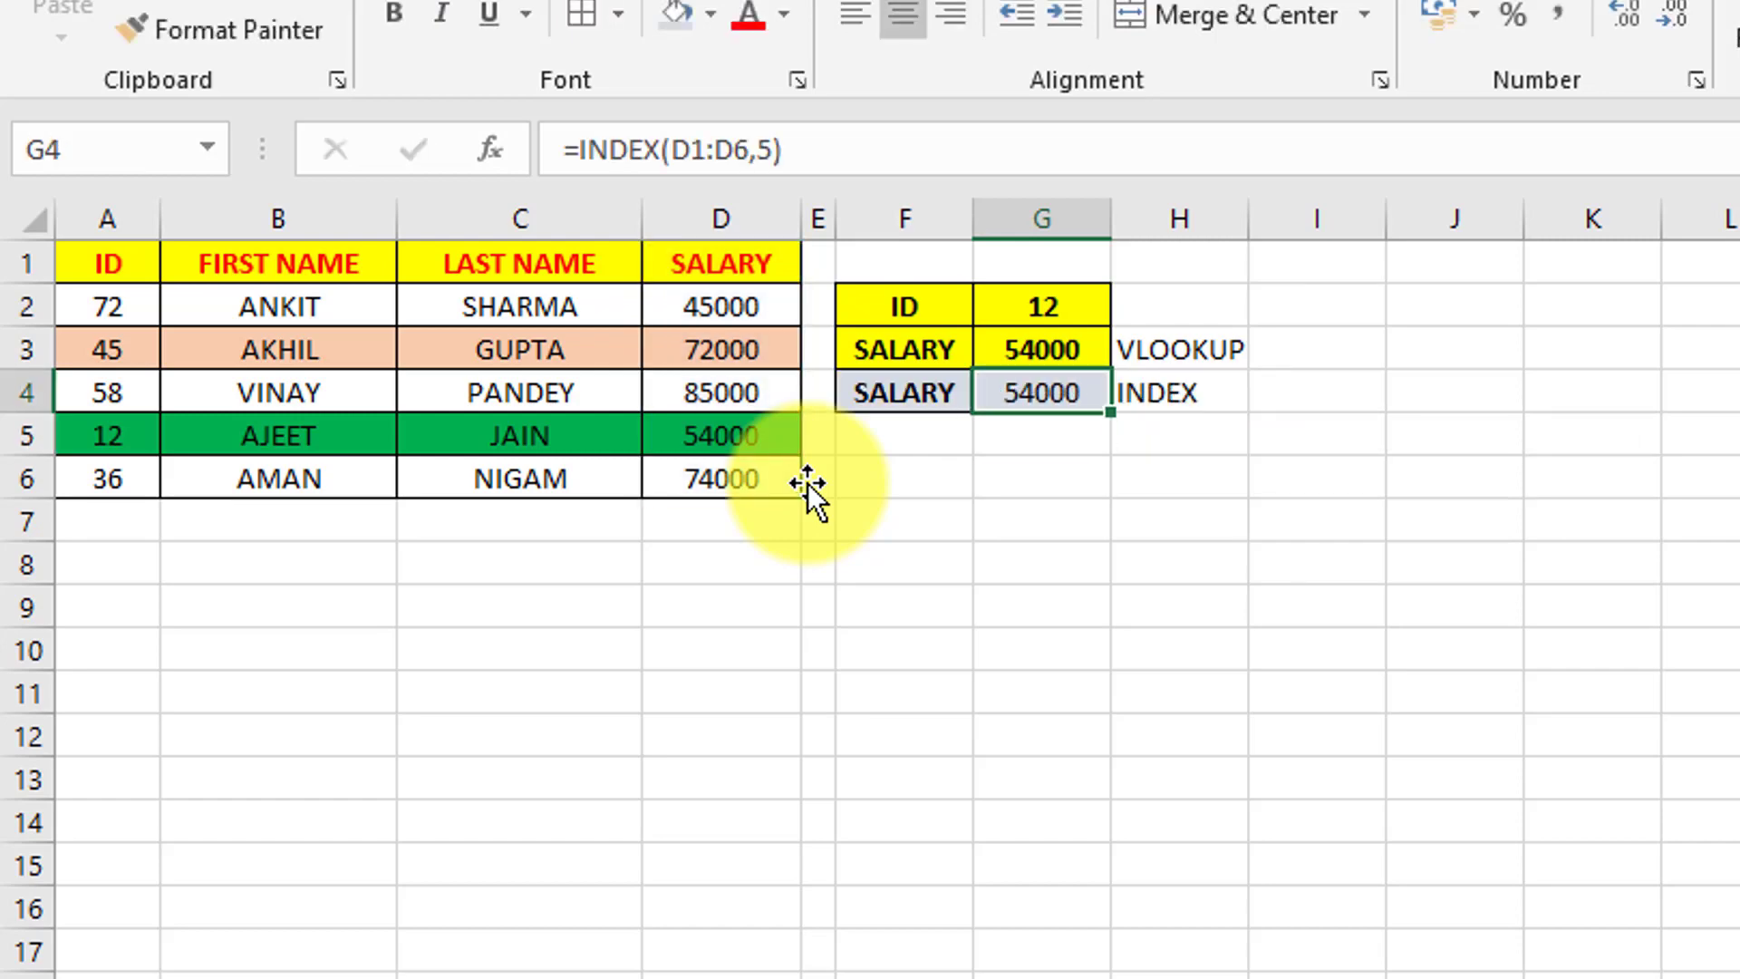
key("Up")
key("Up")
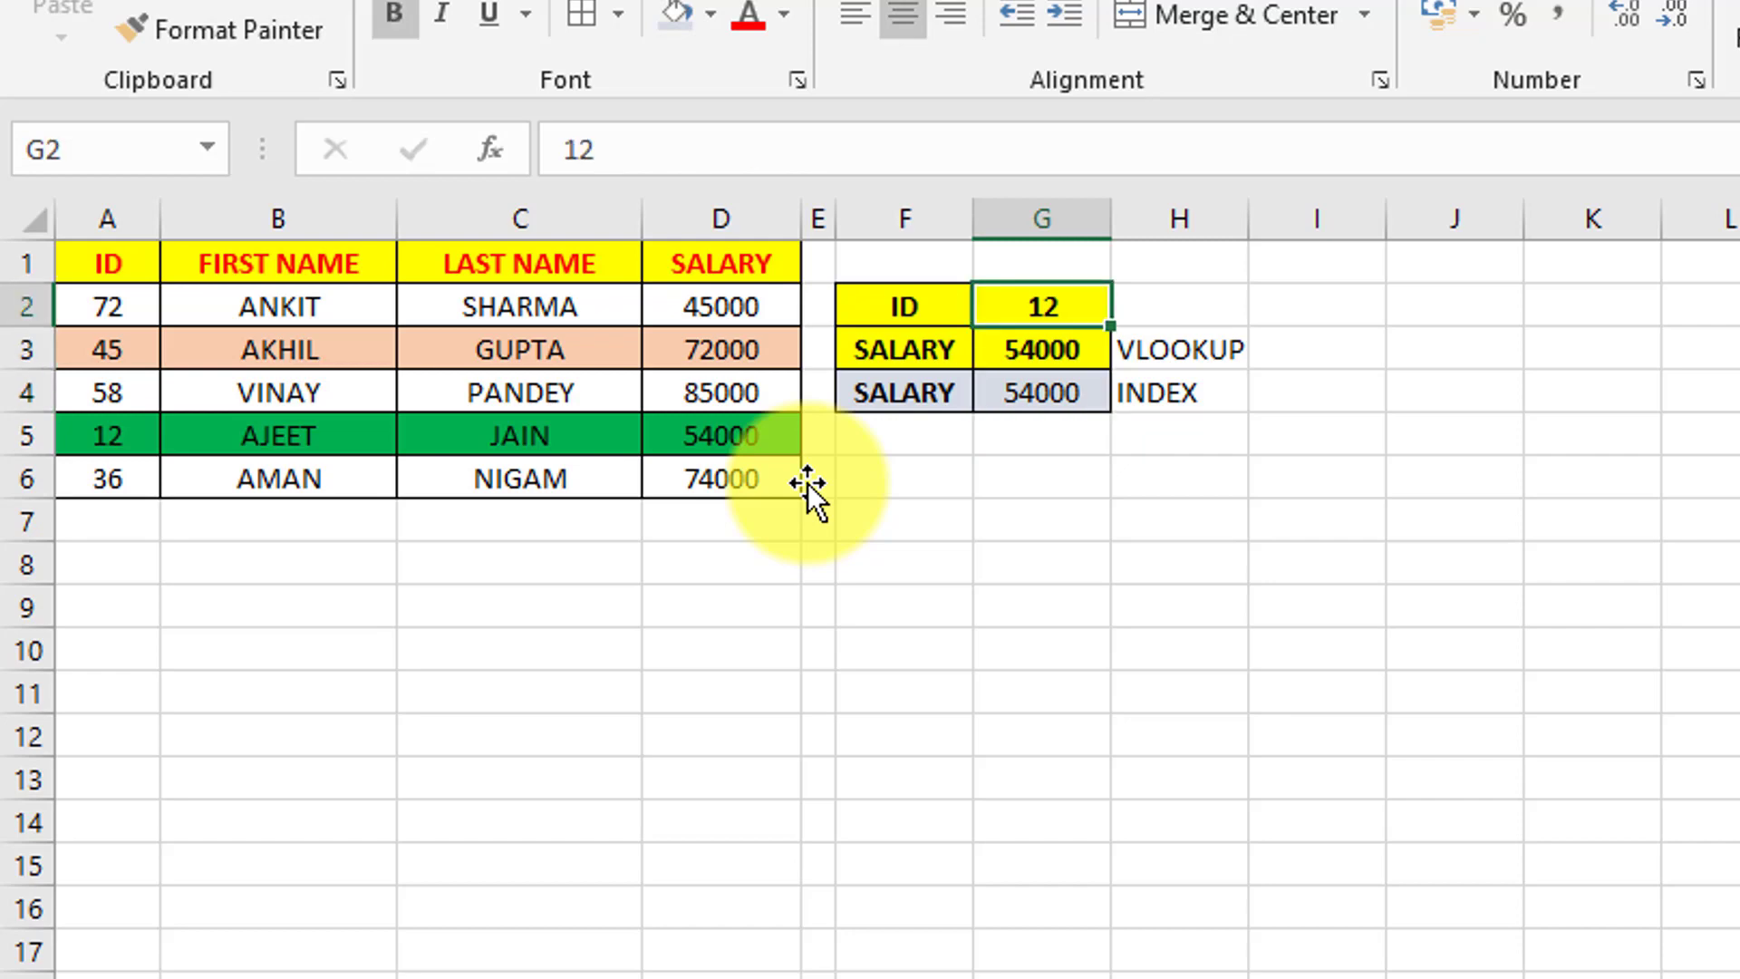
type("72")
key("Return")
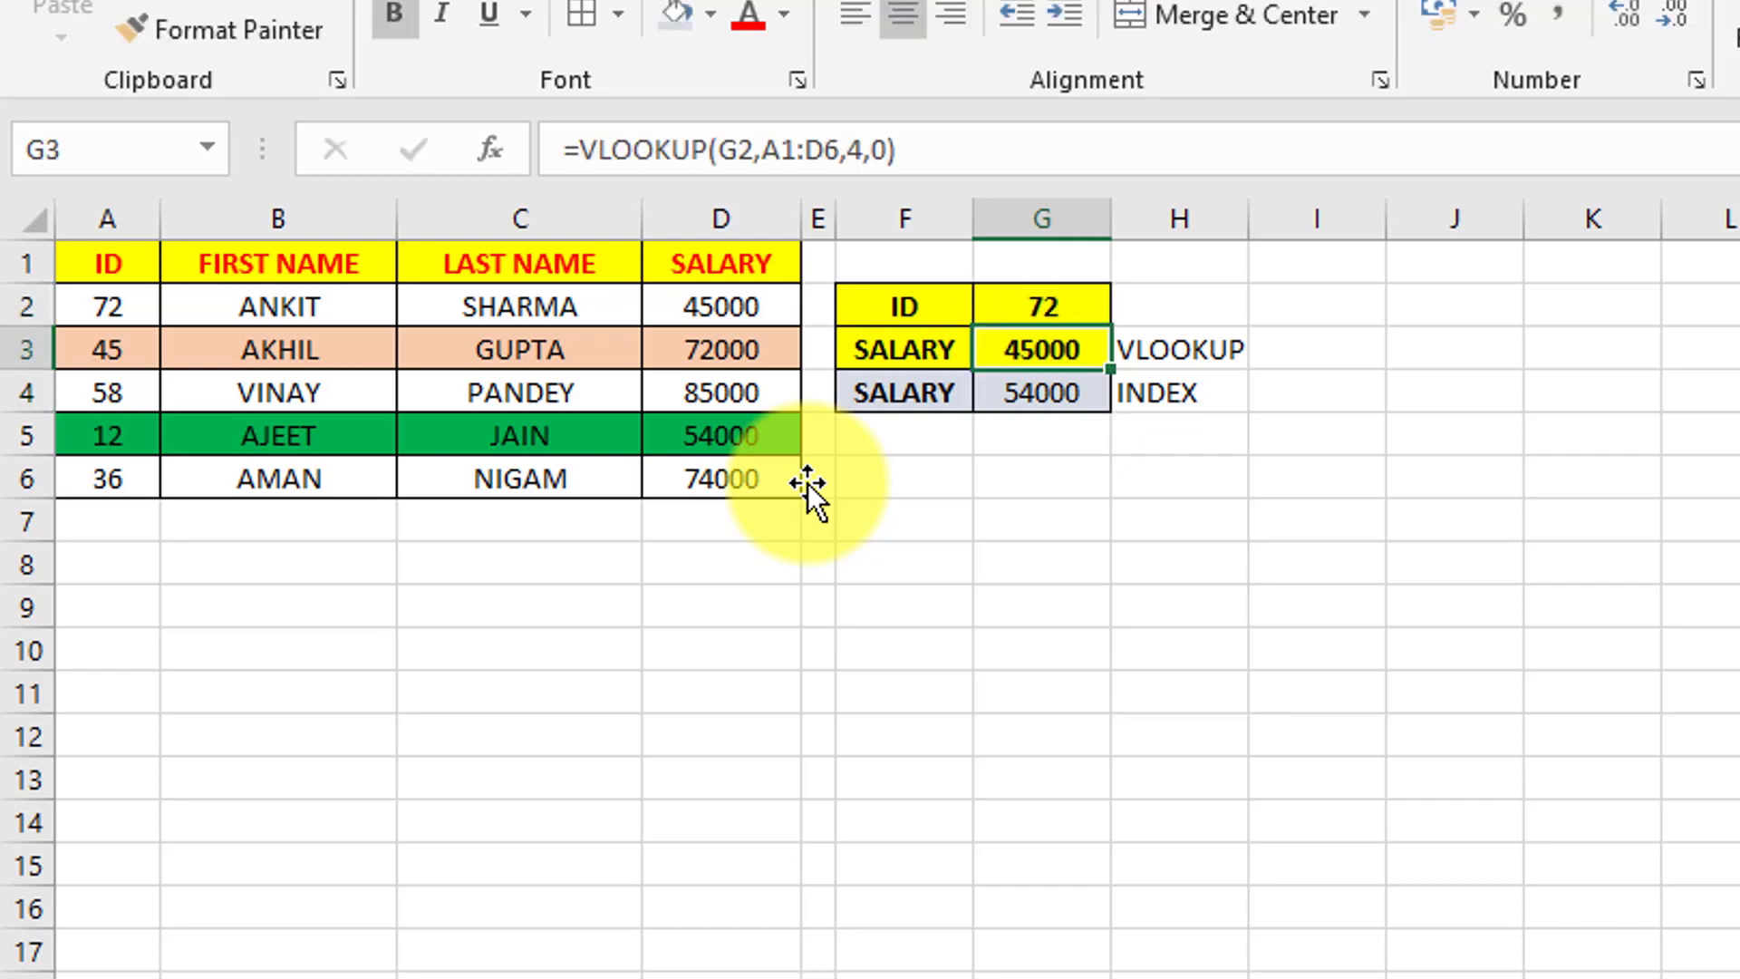
left_click(1044, 397)
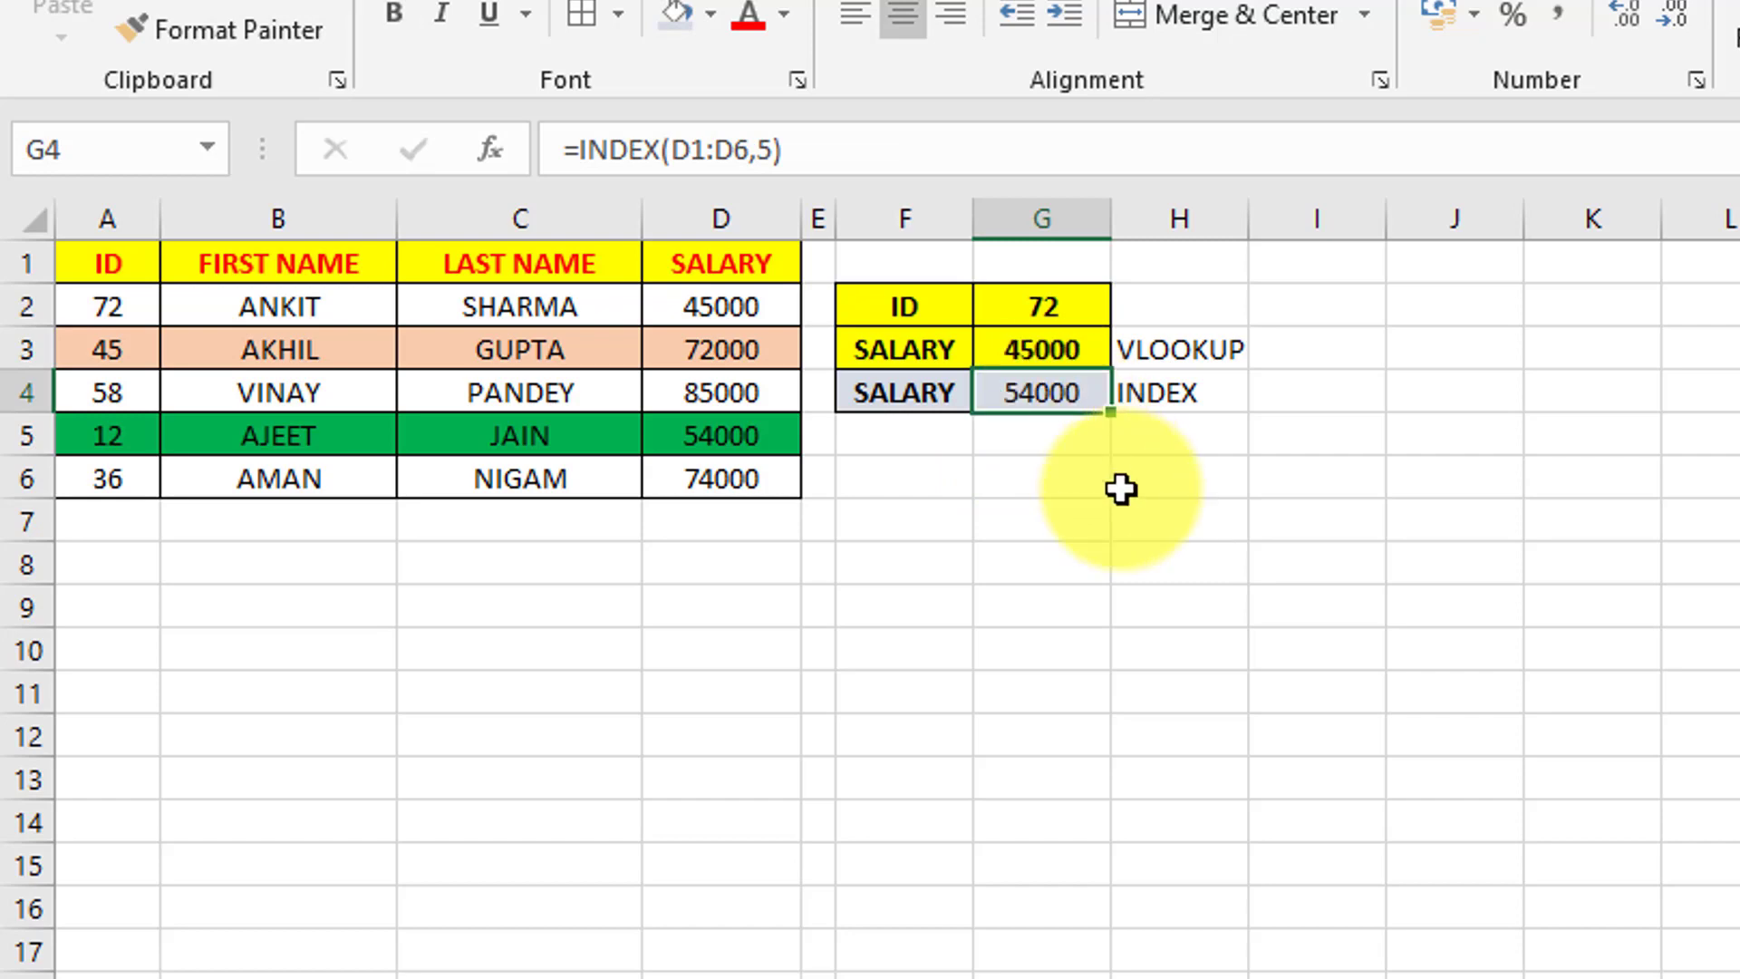
key("F2")
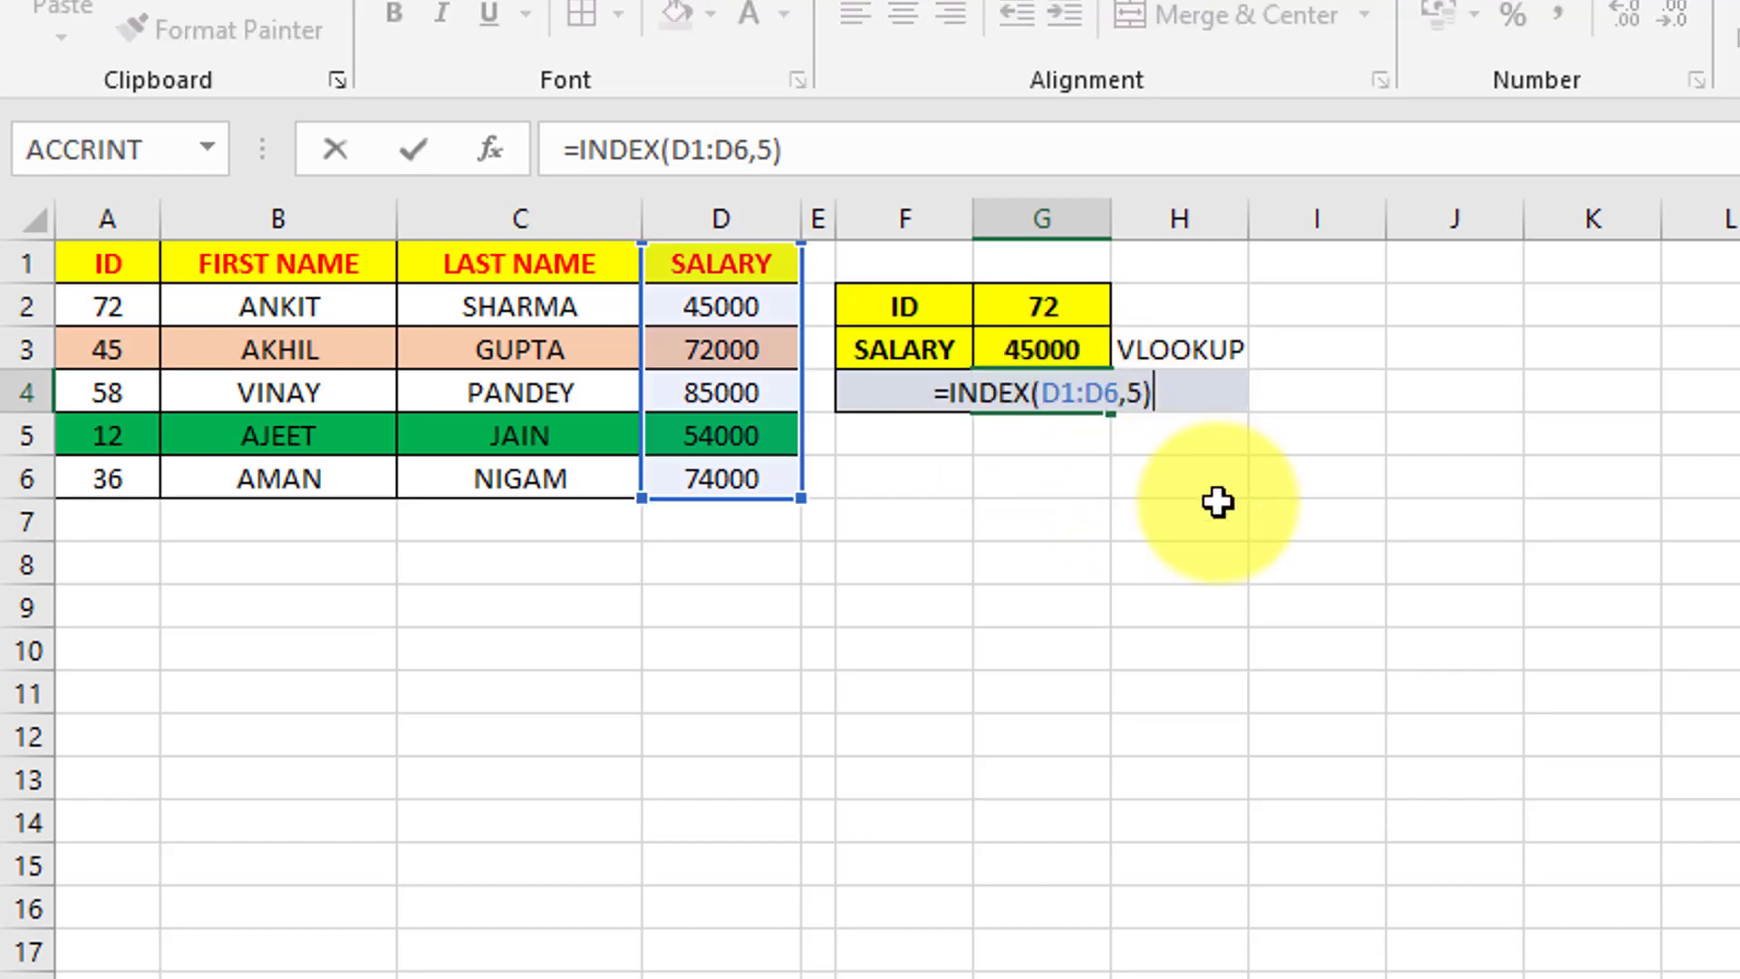
key("Escape")
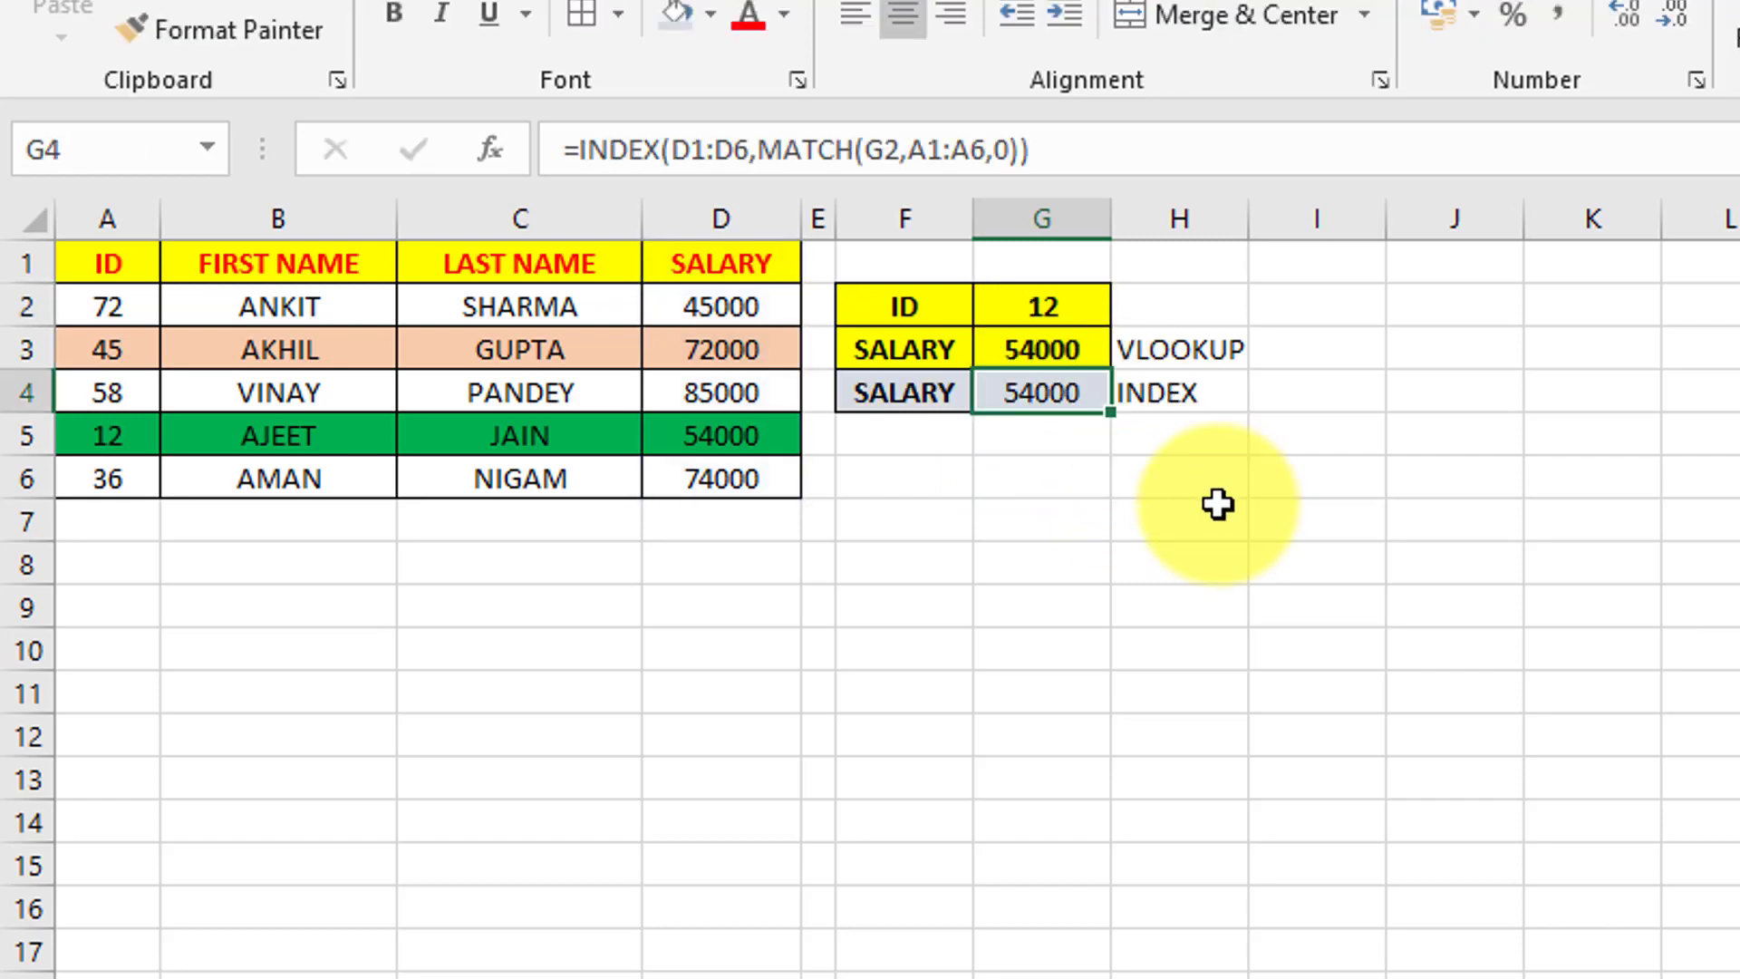
Preview the MATCH part of G4's formula, then cancel to keep it intact.
key("F2")
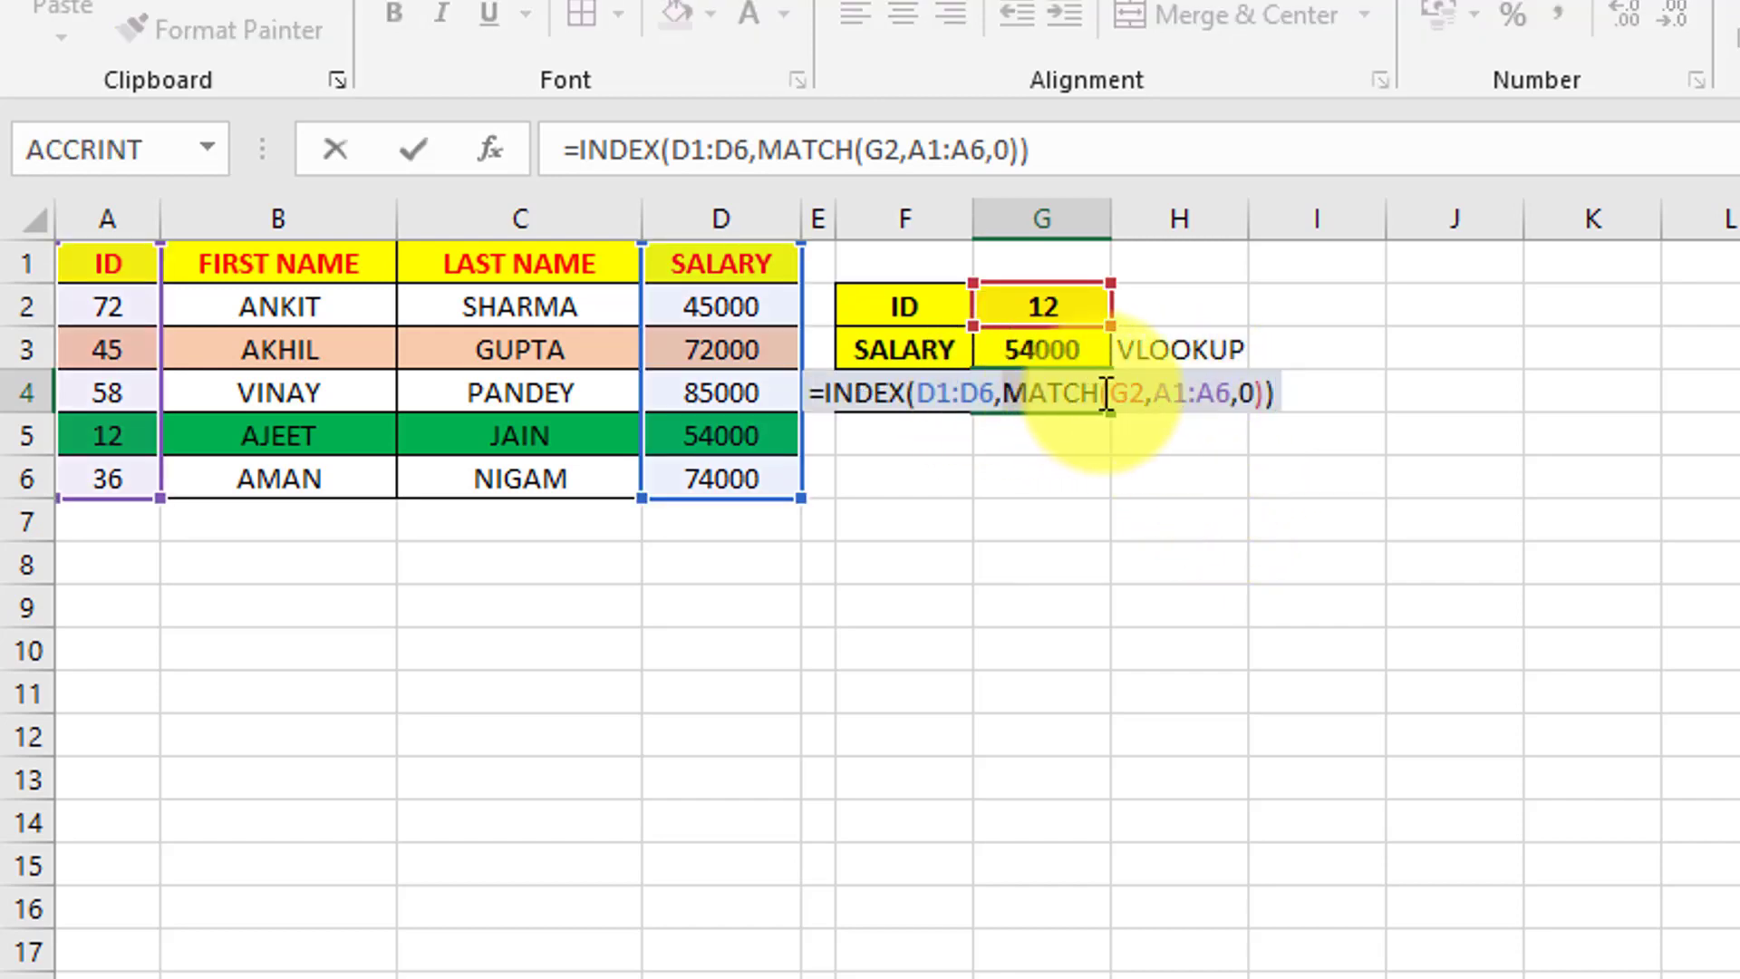
left_click(1197, 394)
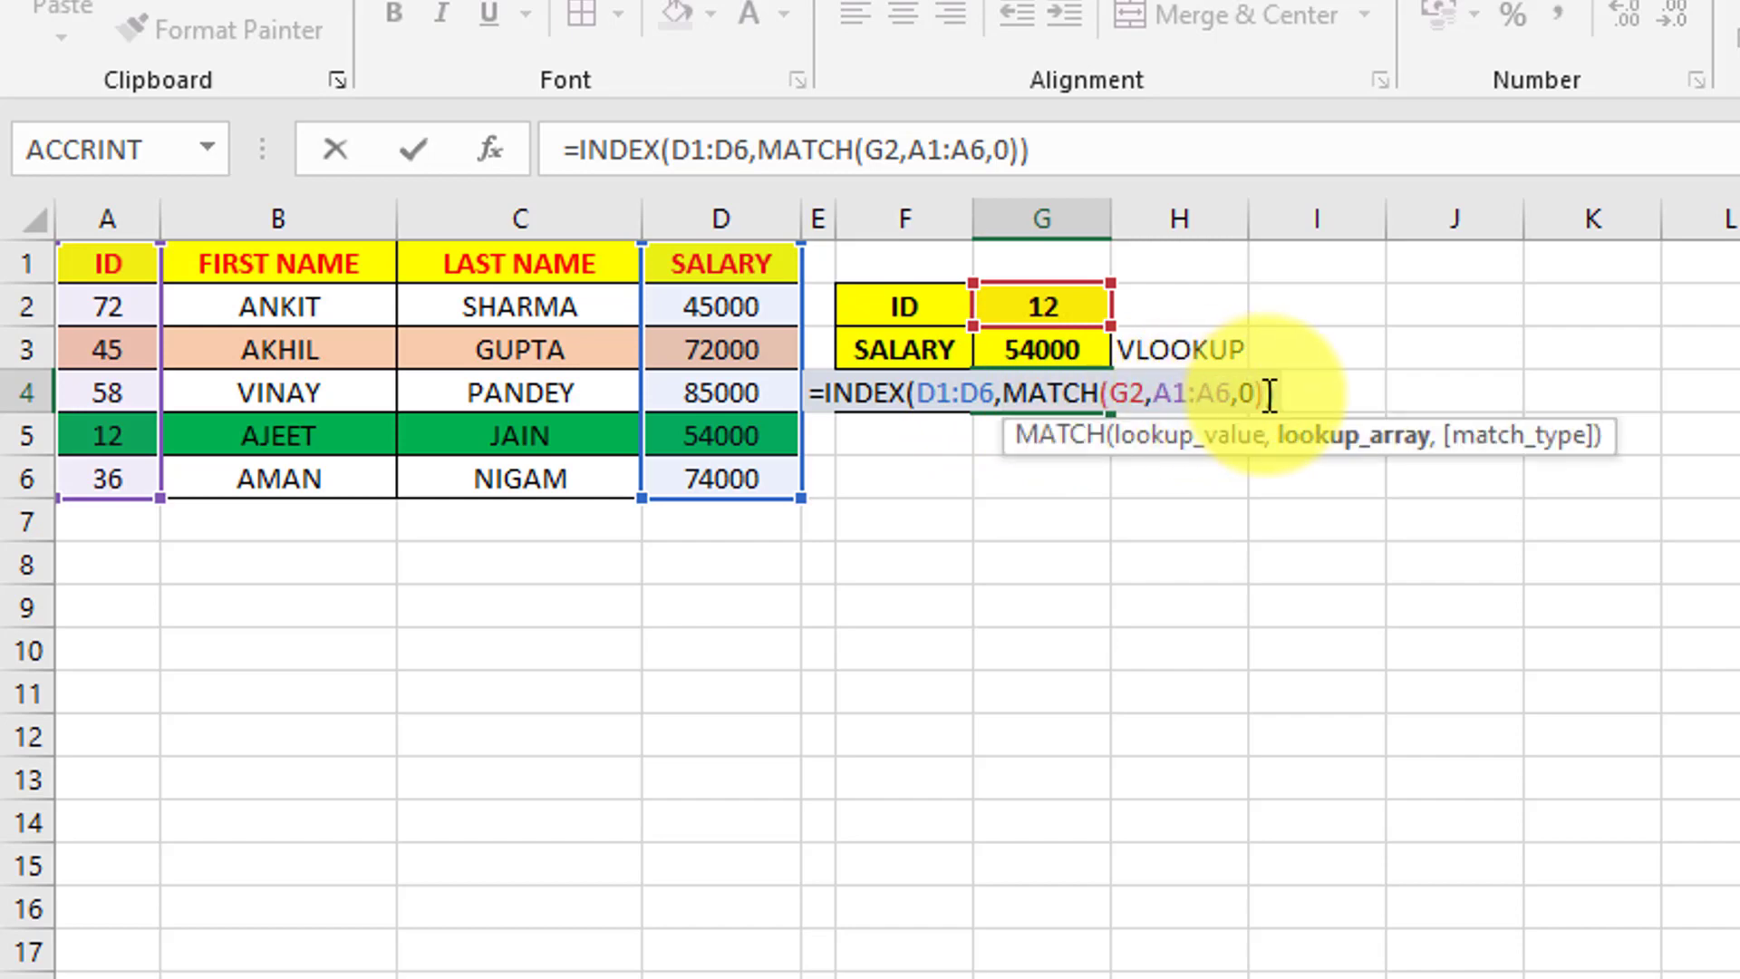
left_click(1006, 396)
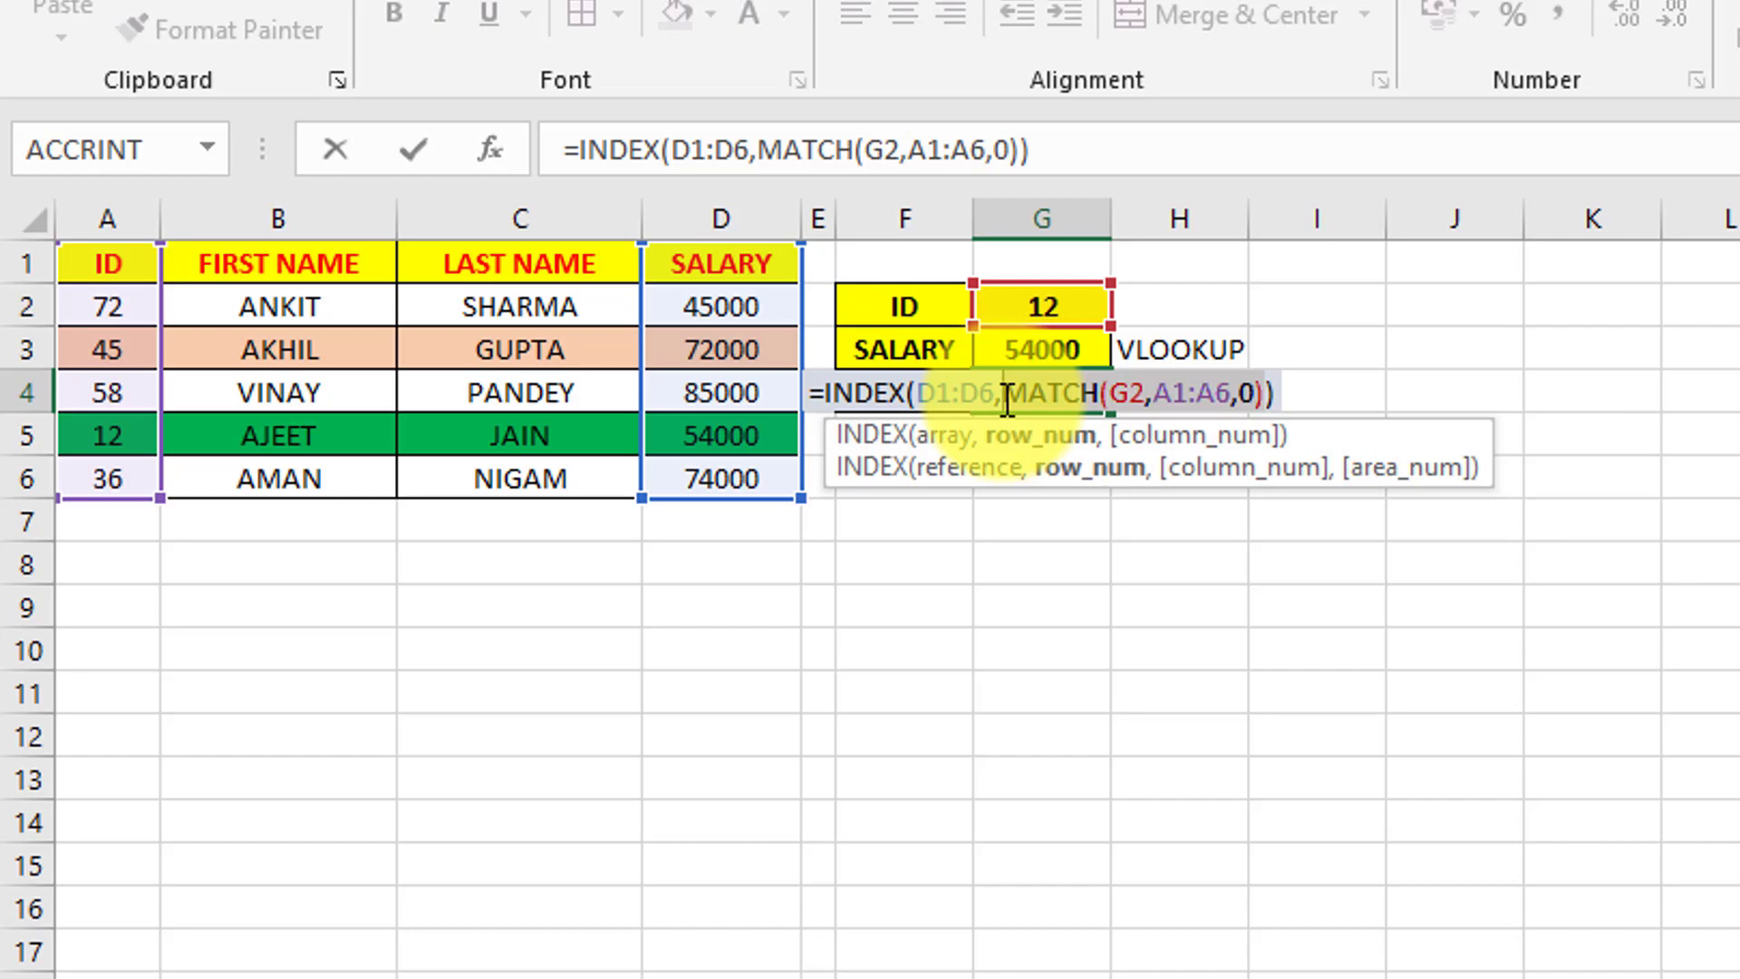
type("5")
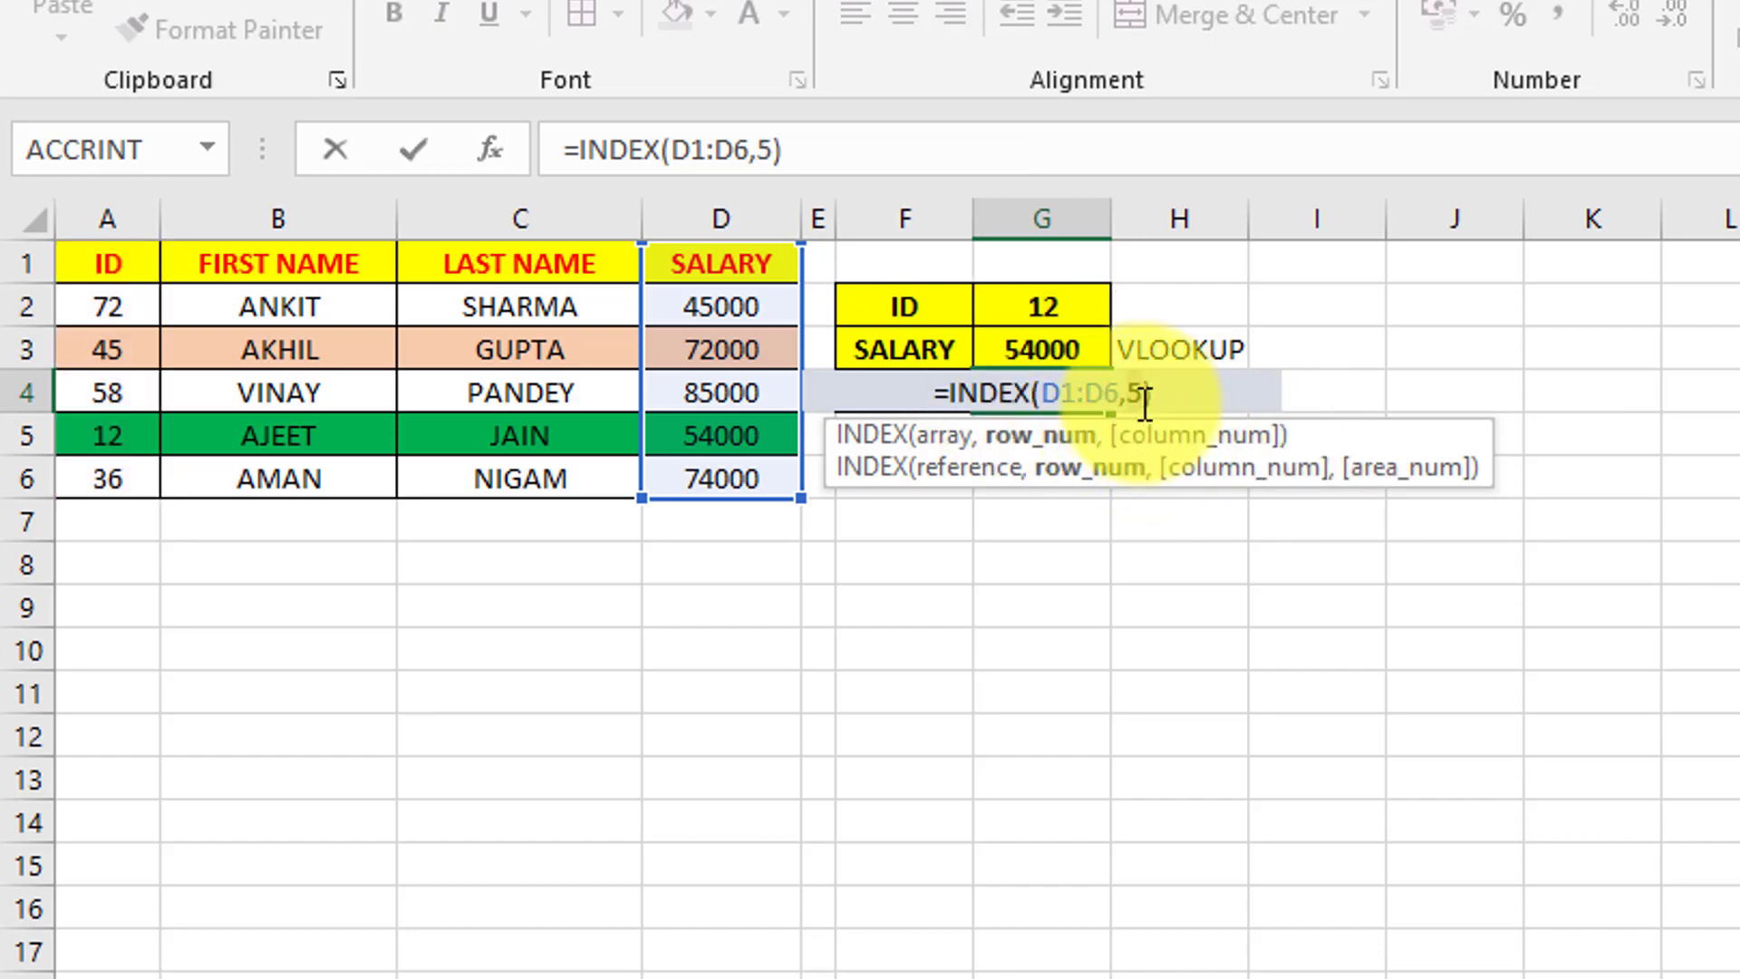
key("Escape")
Set the lookup ID in G2 to 45 and test G4's MATCH part again without changing it.
left_click(1020, 305)
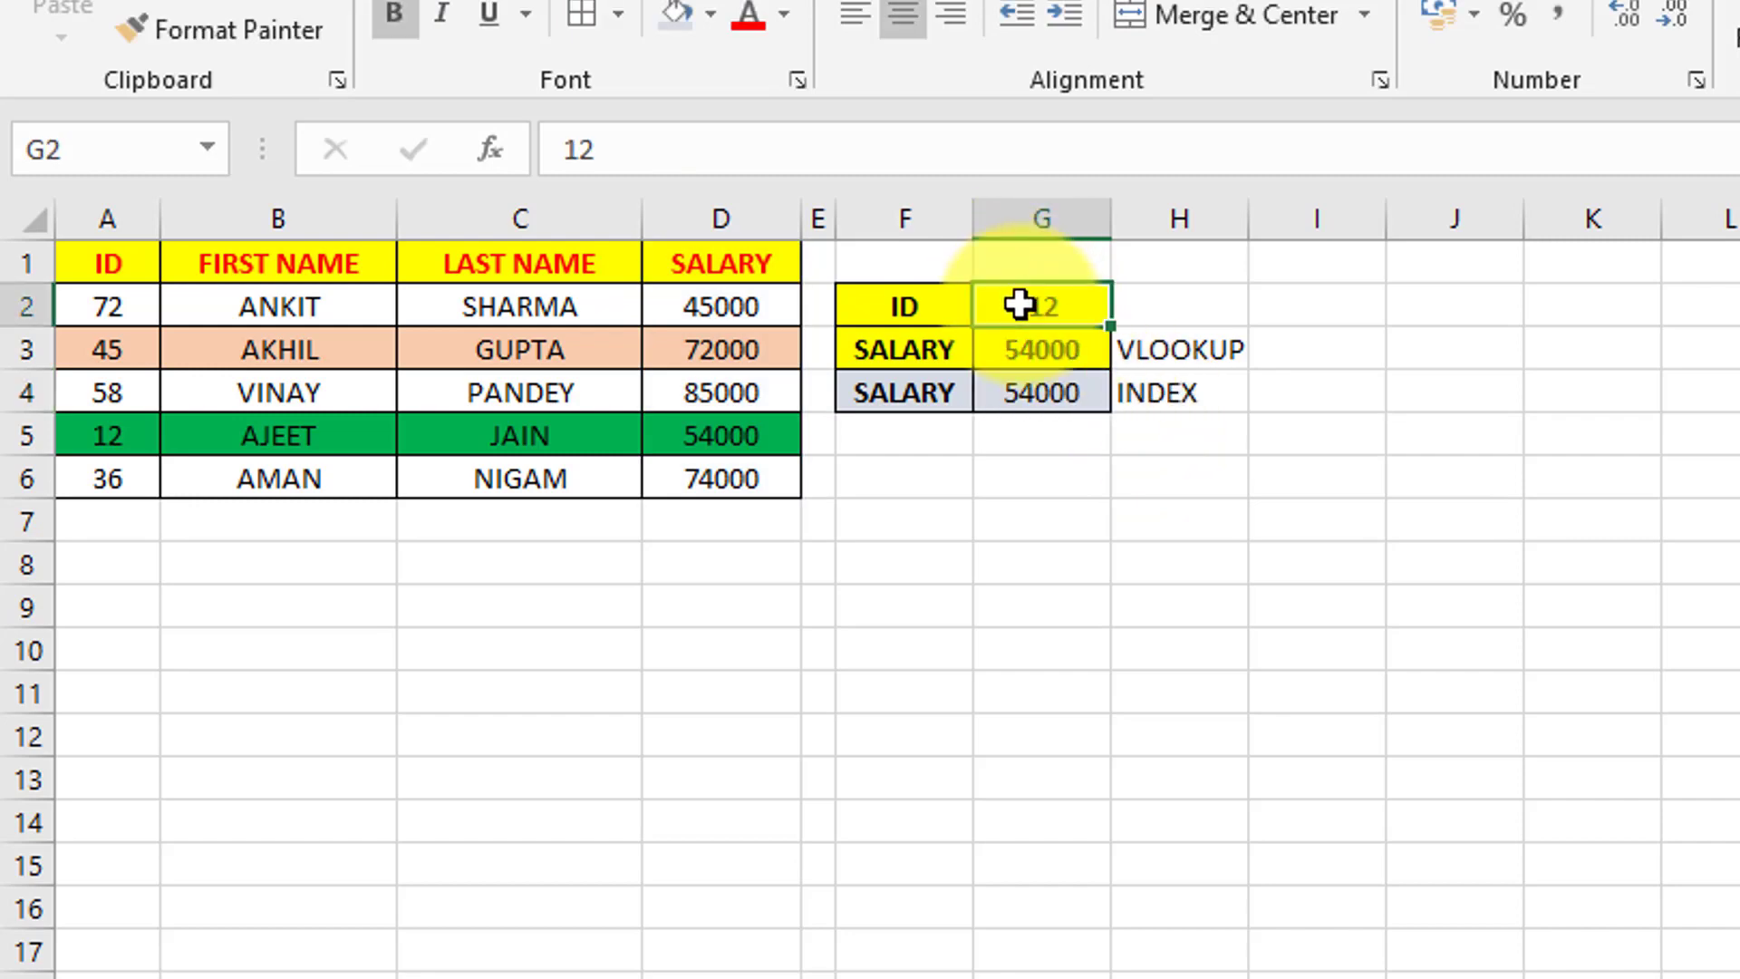
type("45")
key("Return")
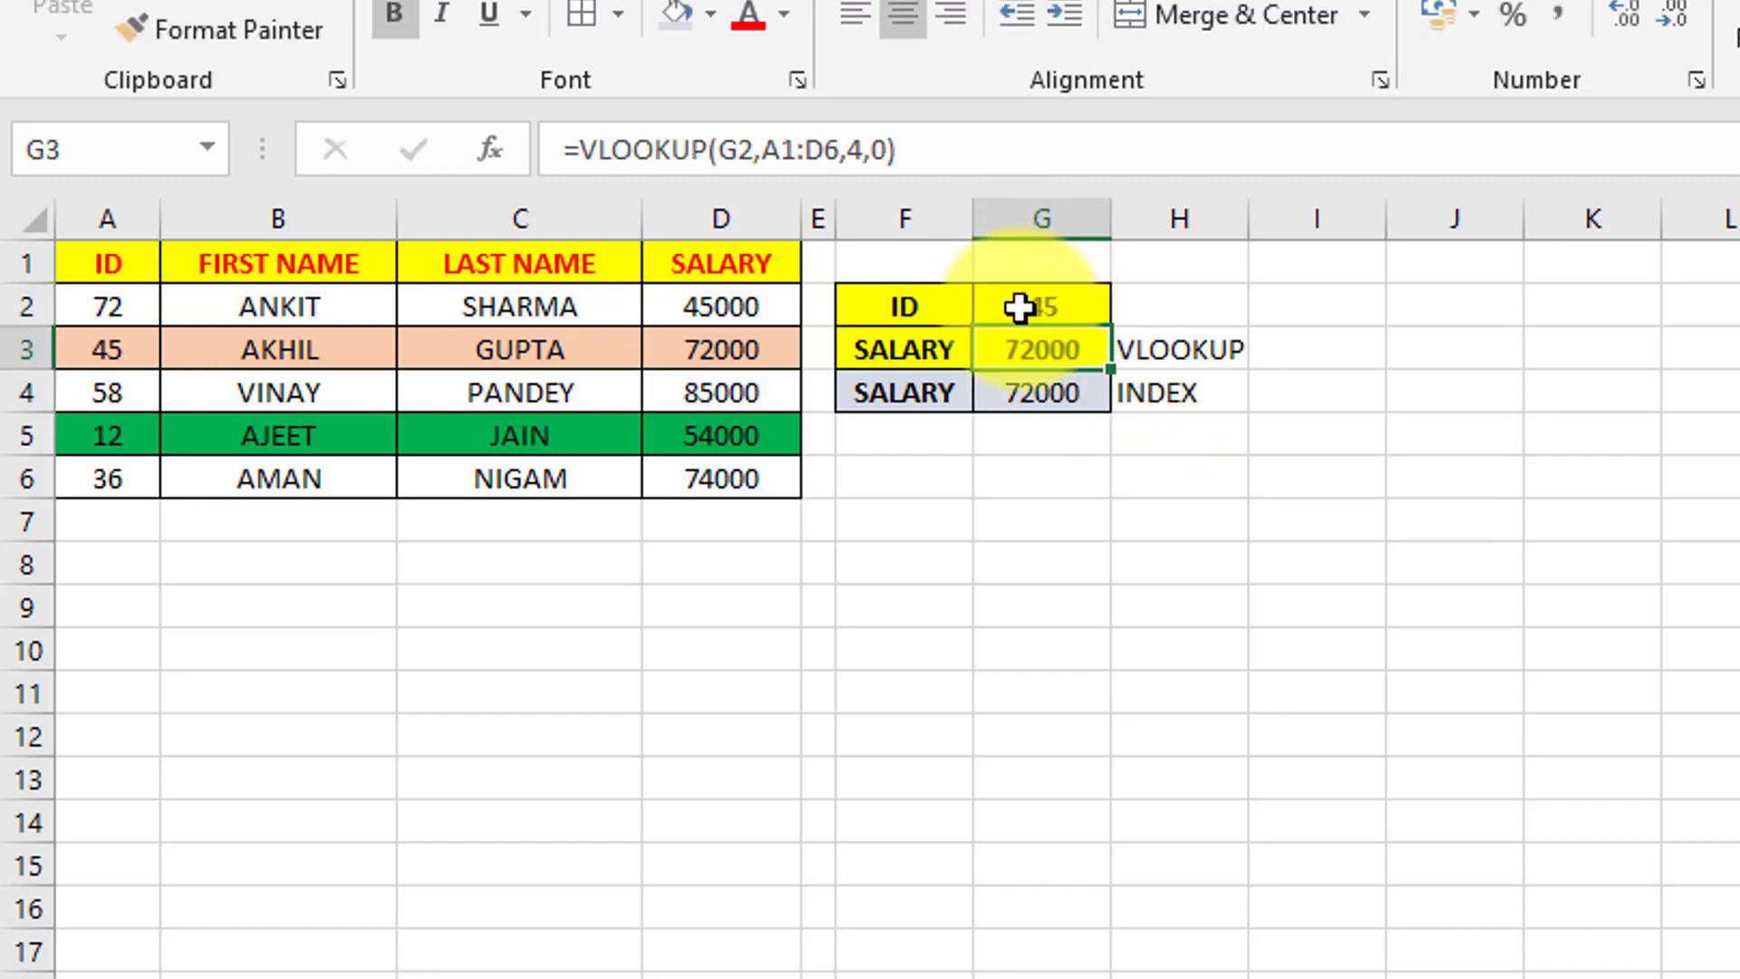
left_click(1048, 386)
double_click(1048, 386)
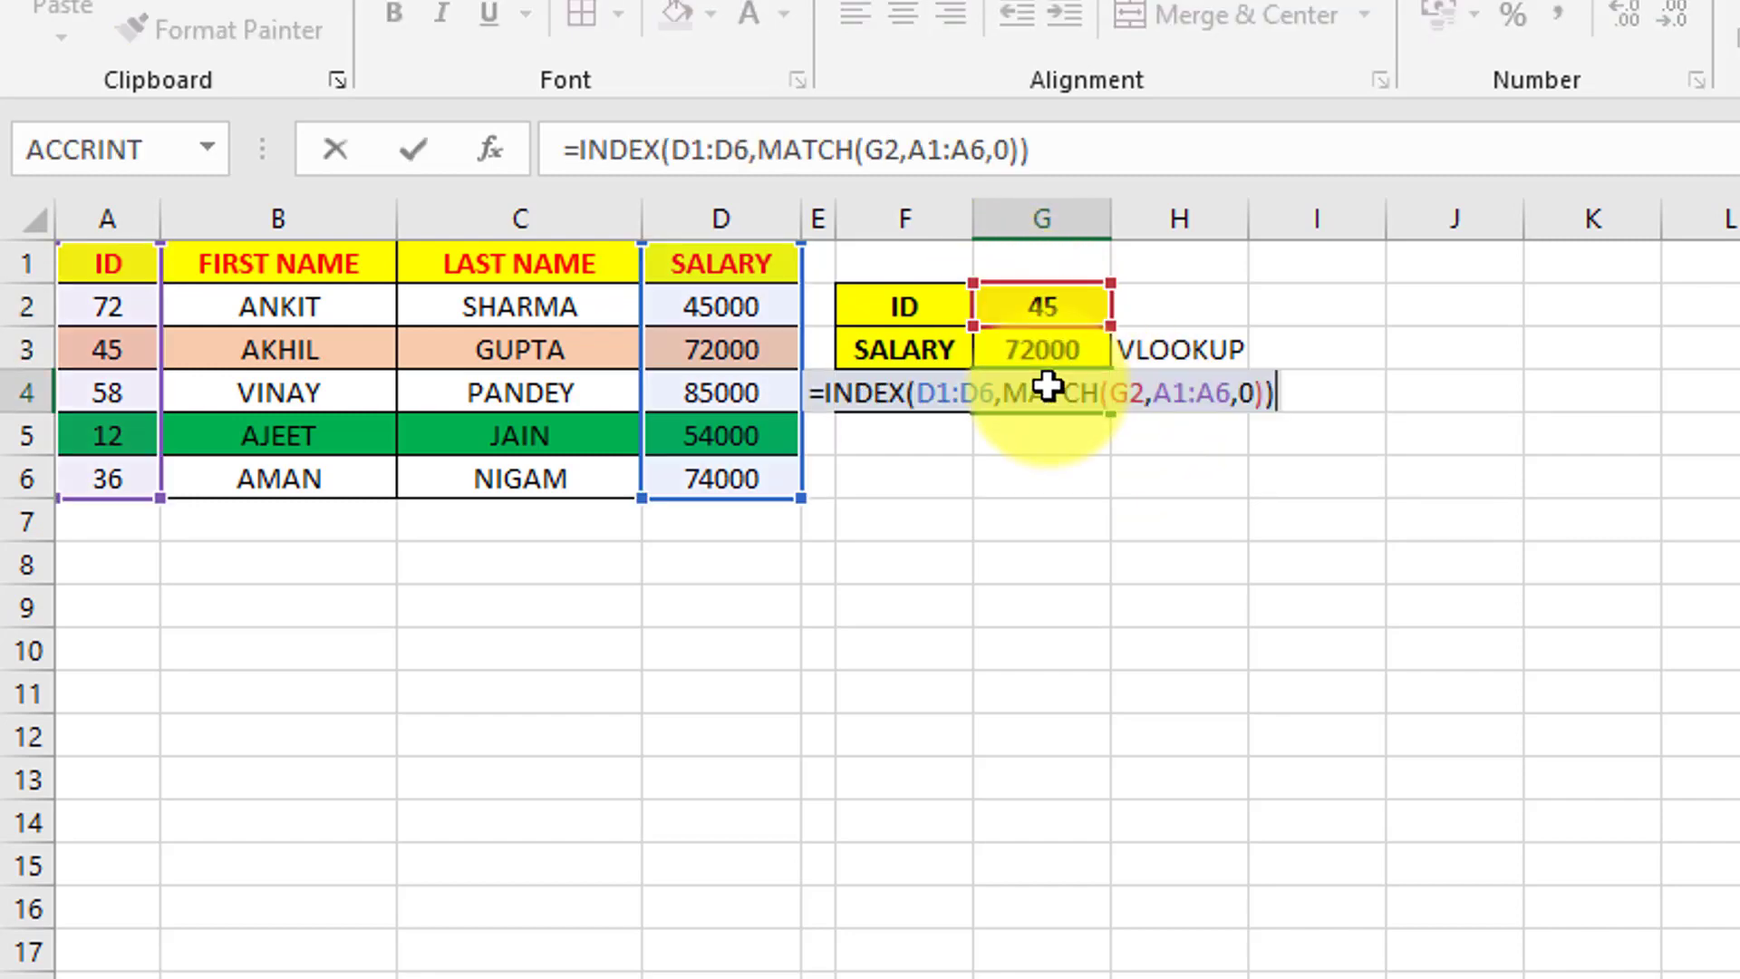
left_click(1267, 397)
type("3")
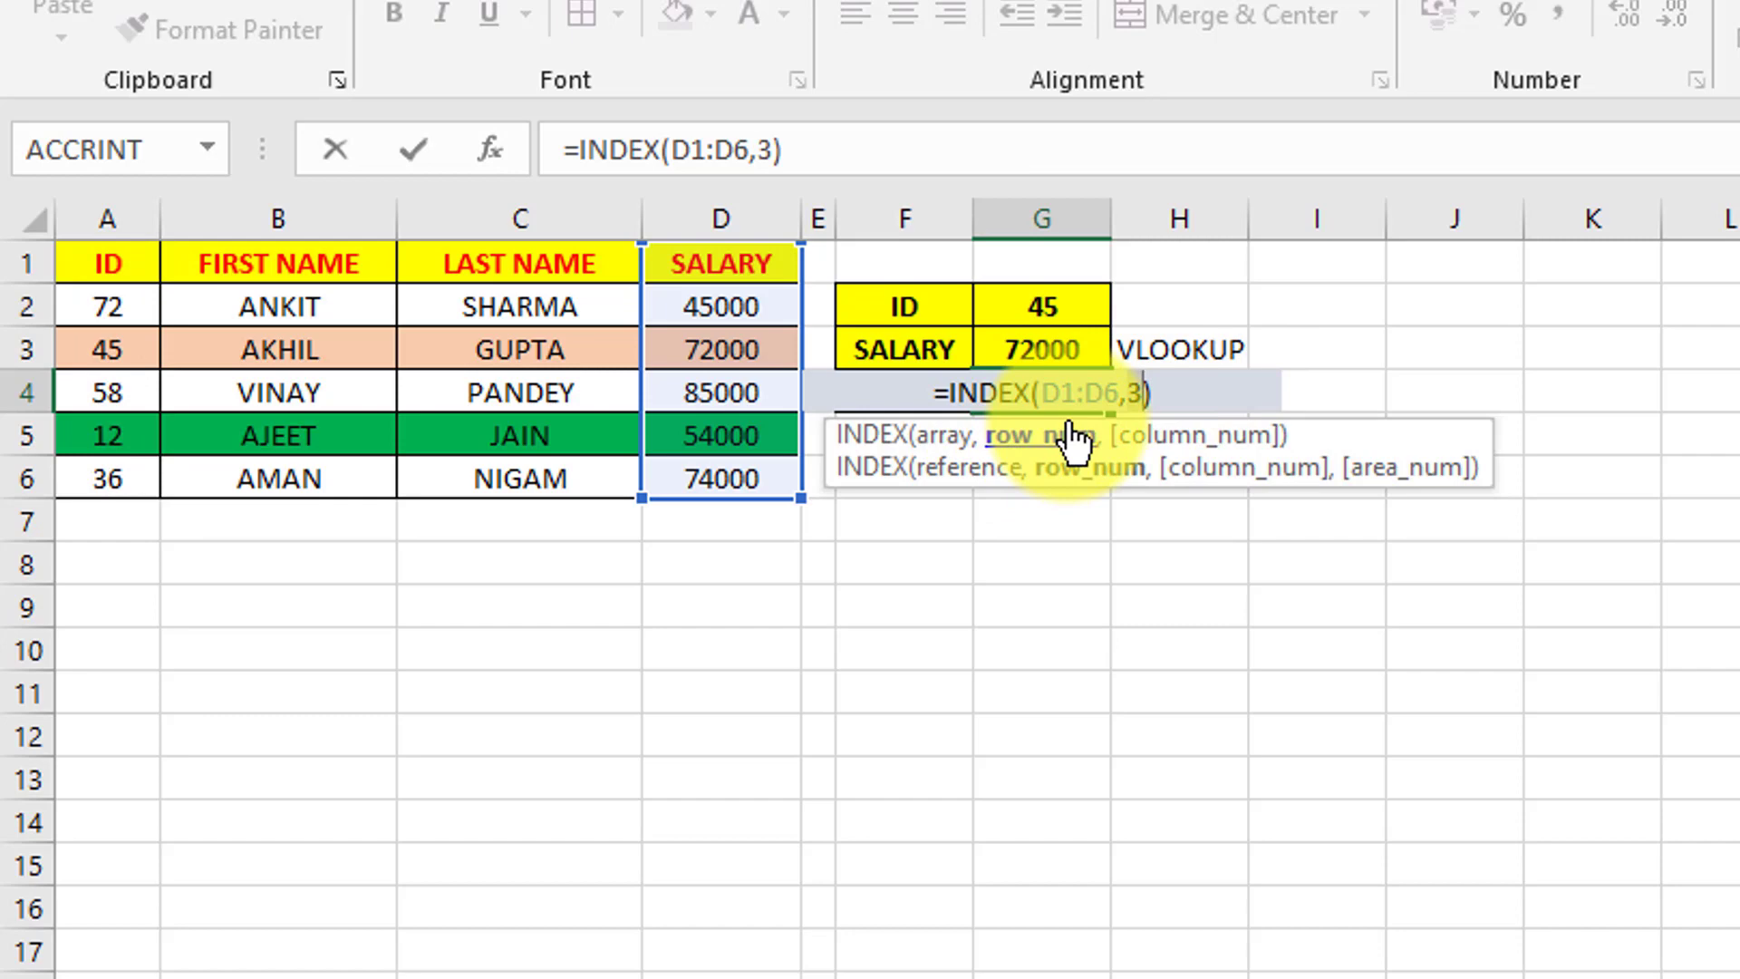
key("Escape")
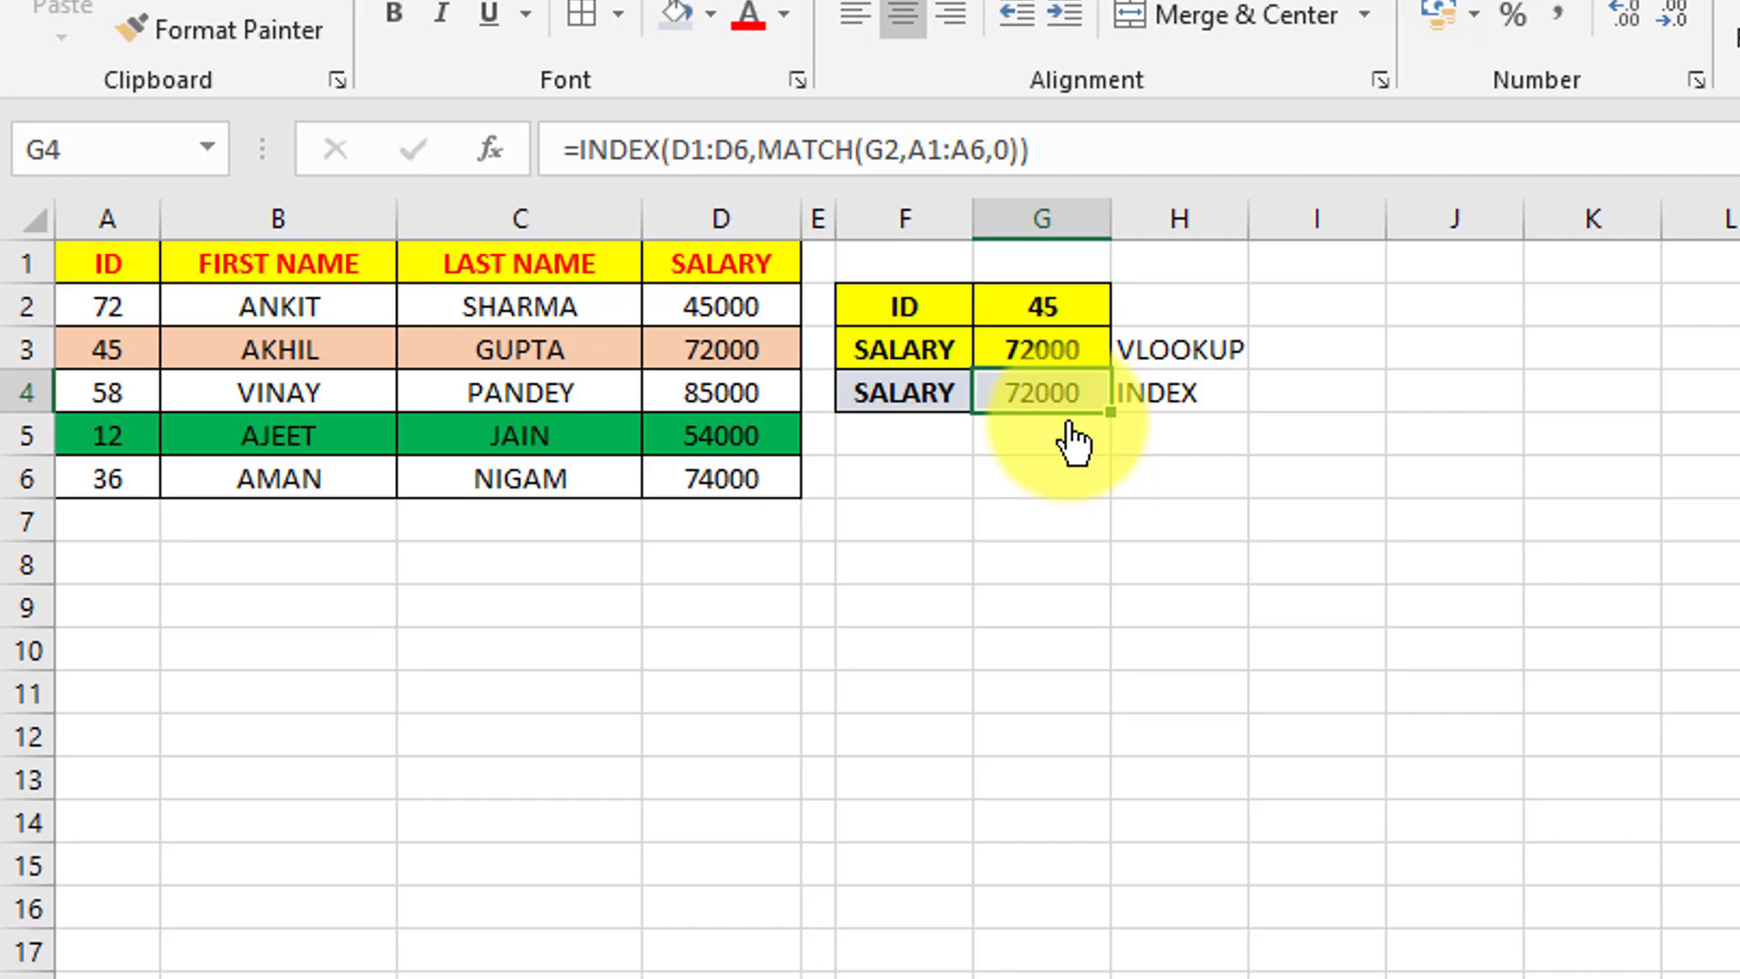
Move column A (ID) to after SALARY and delete G3's broken VLOOKUP.
left_click(126, 223)
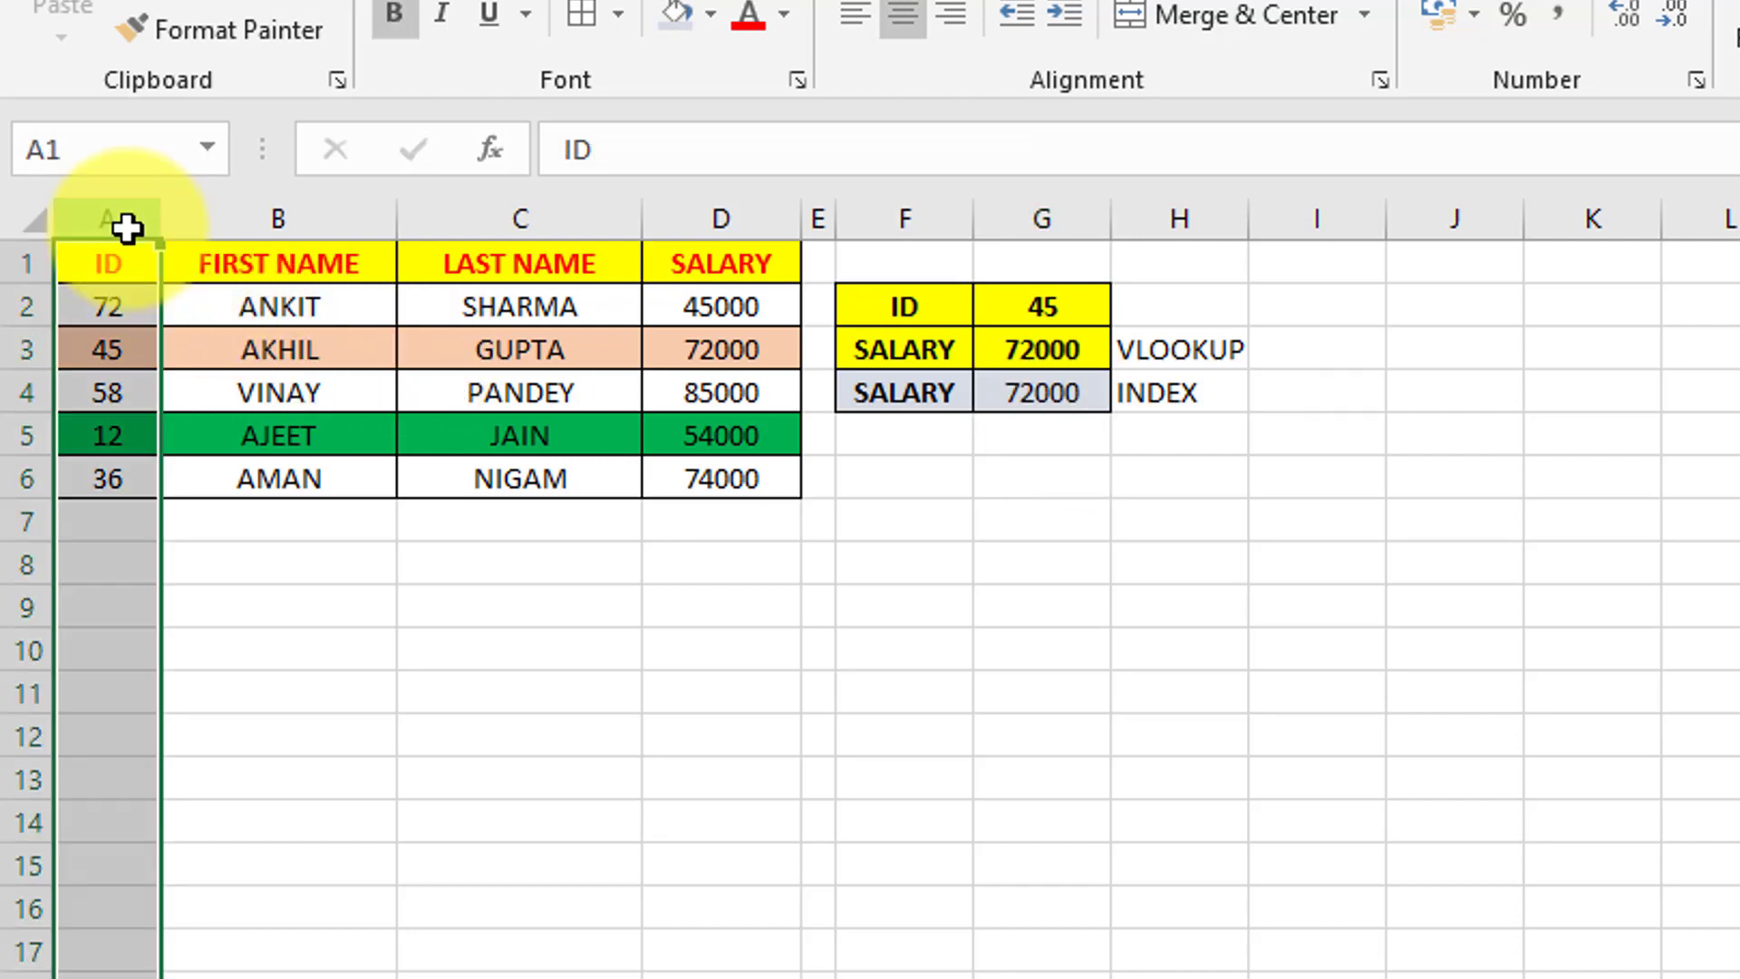
key("ctrl+c")
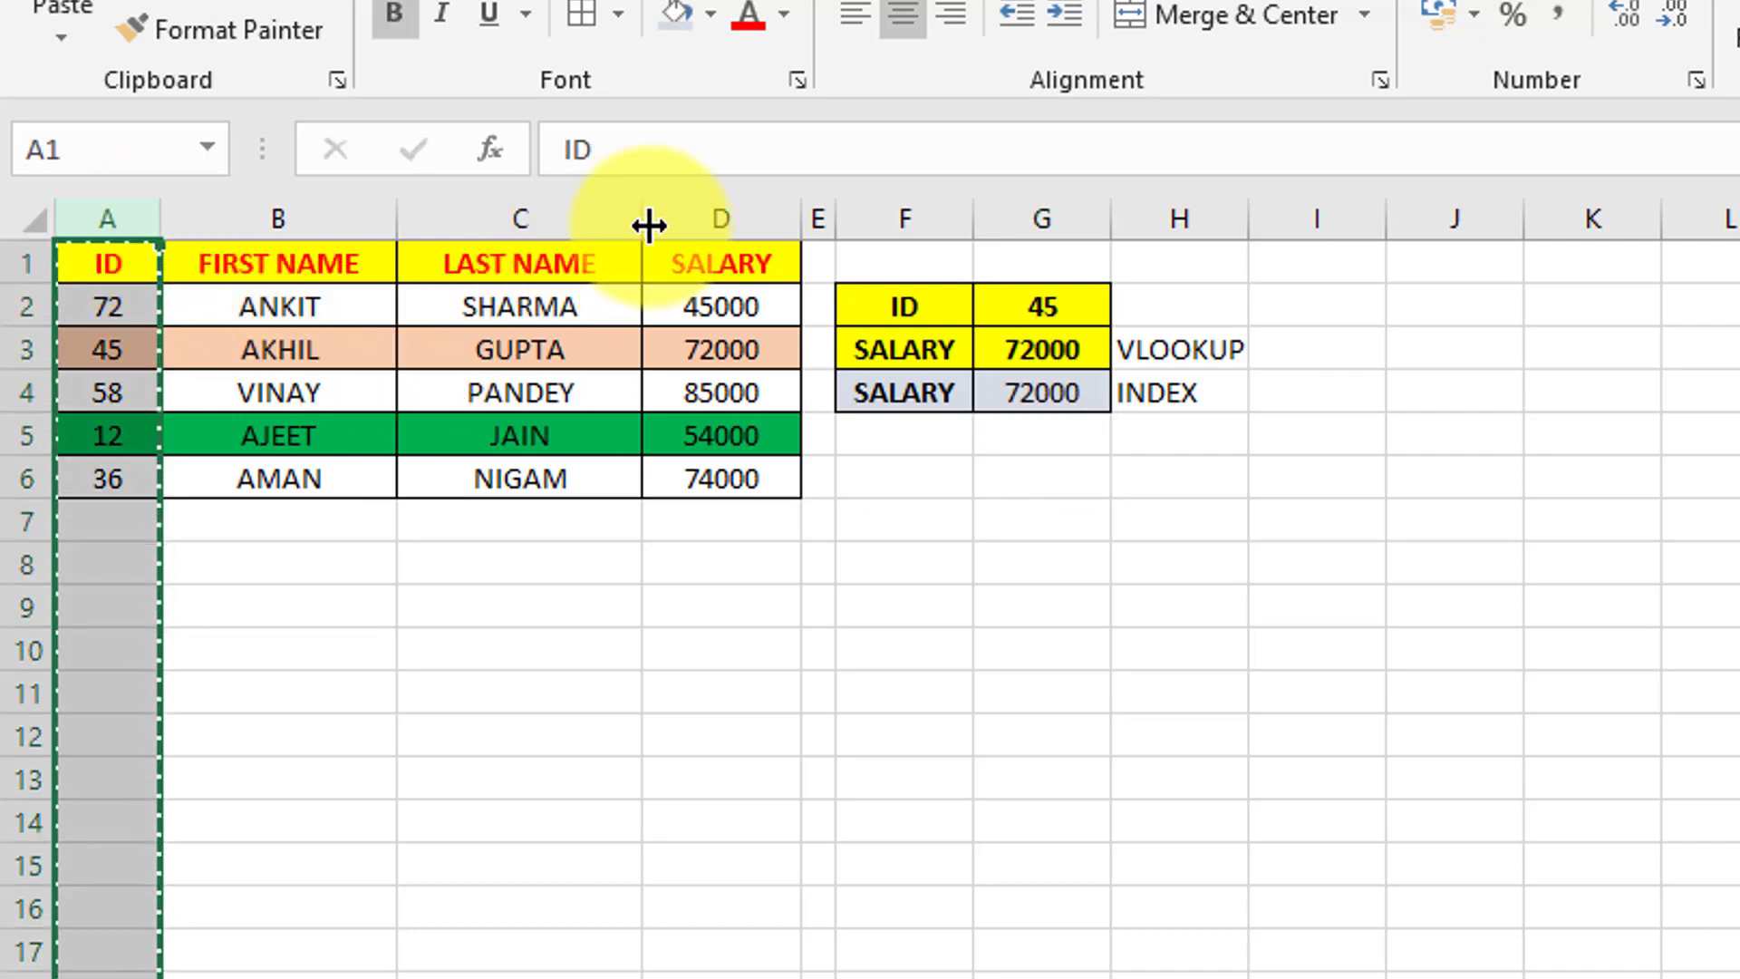
left_click(819, 216)
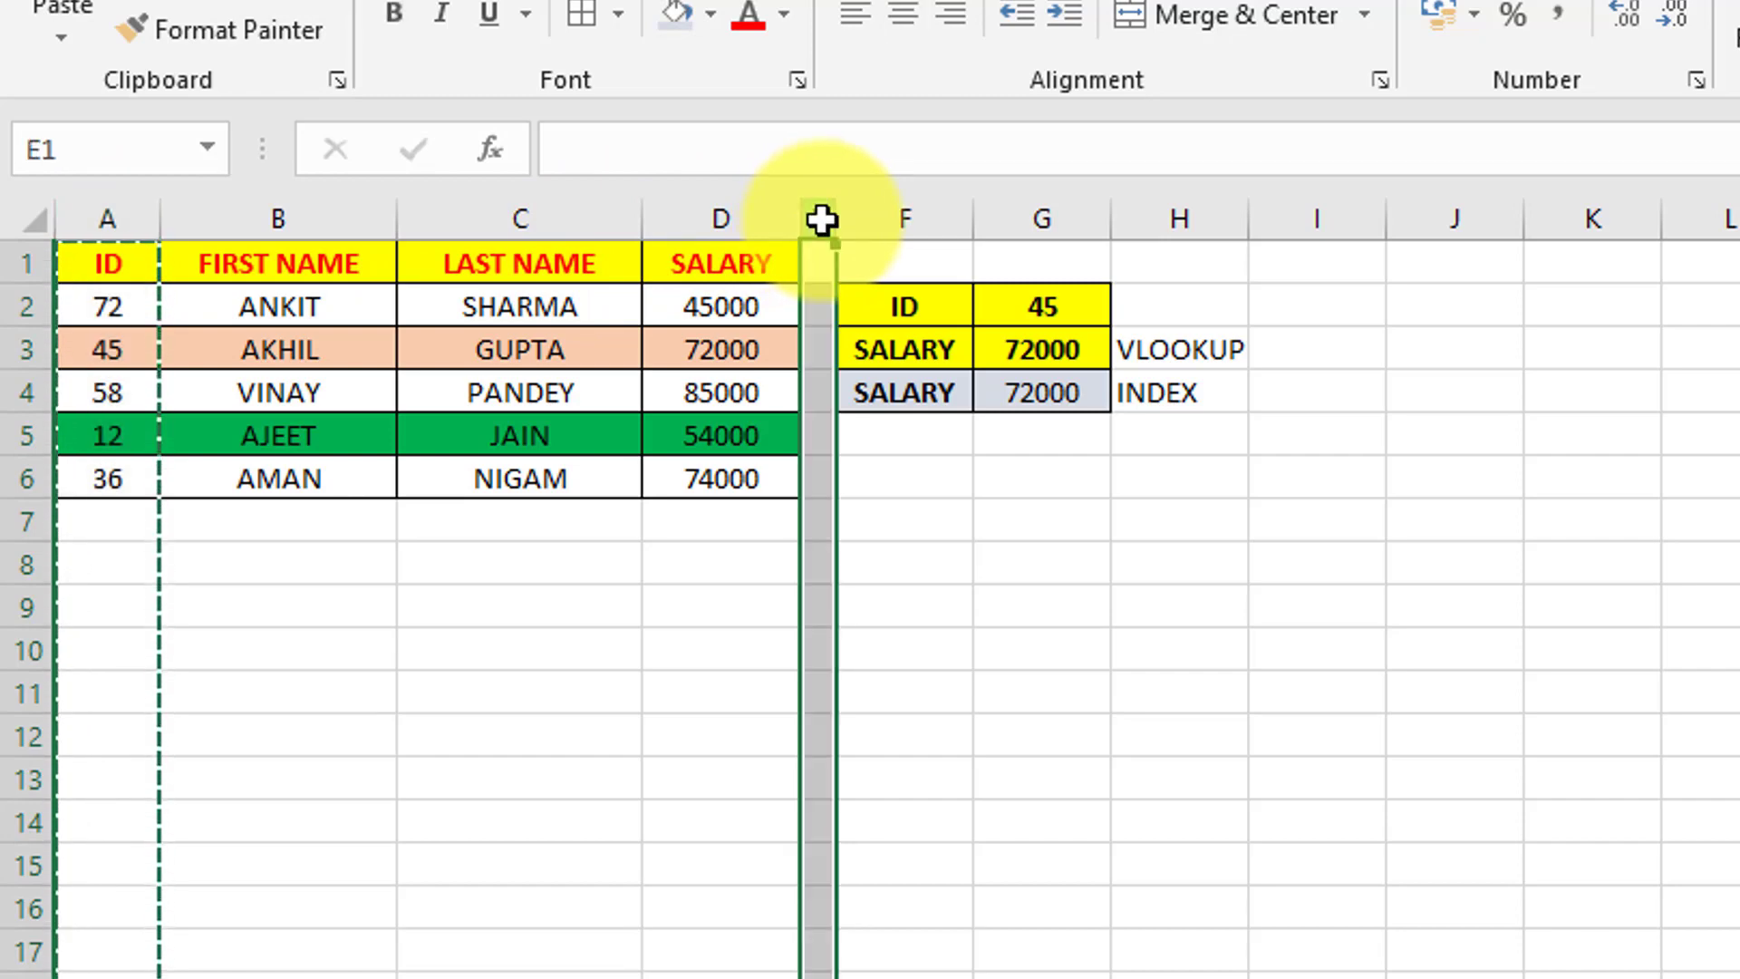
key("ctrl+shift+plus")
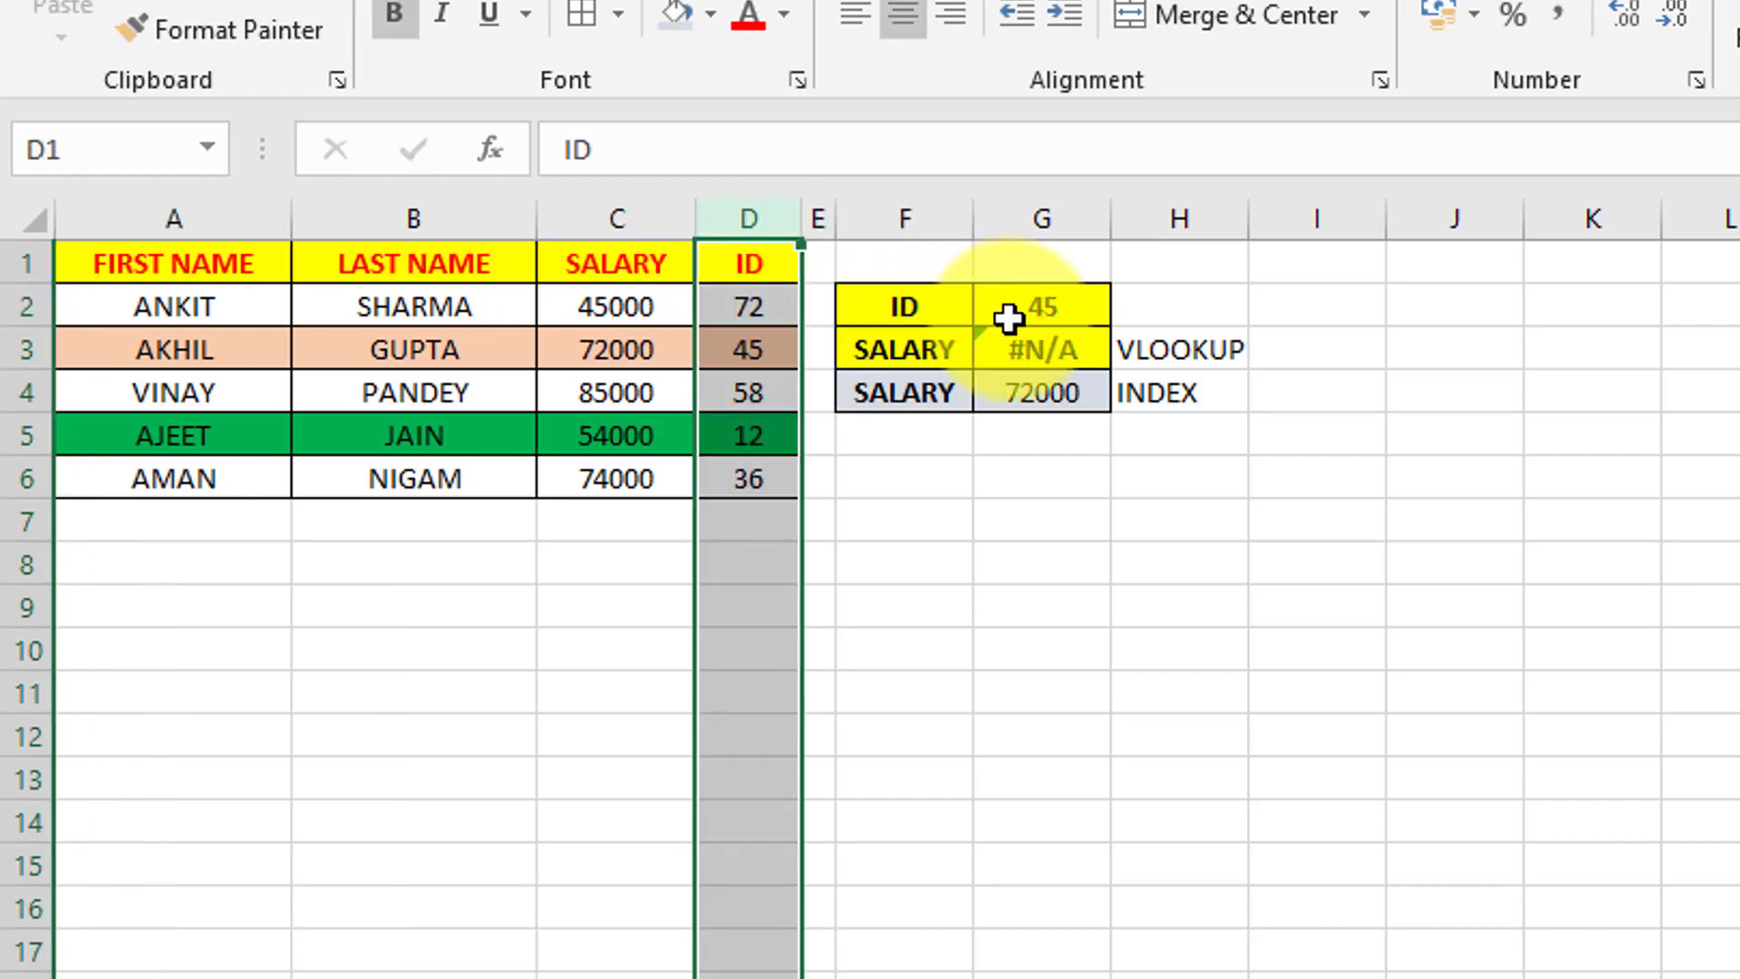
left_click(1023, 347)
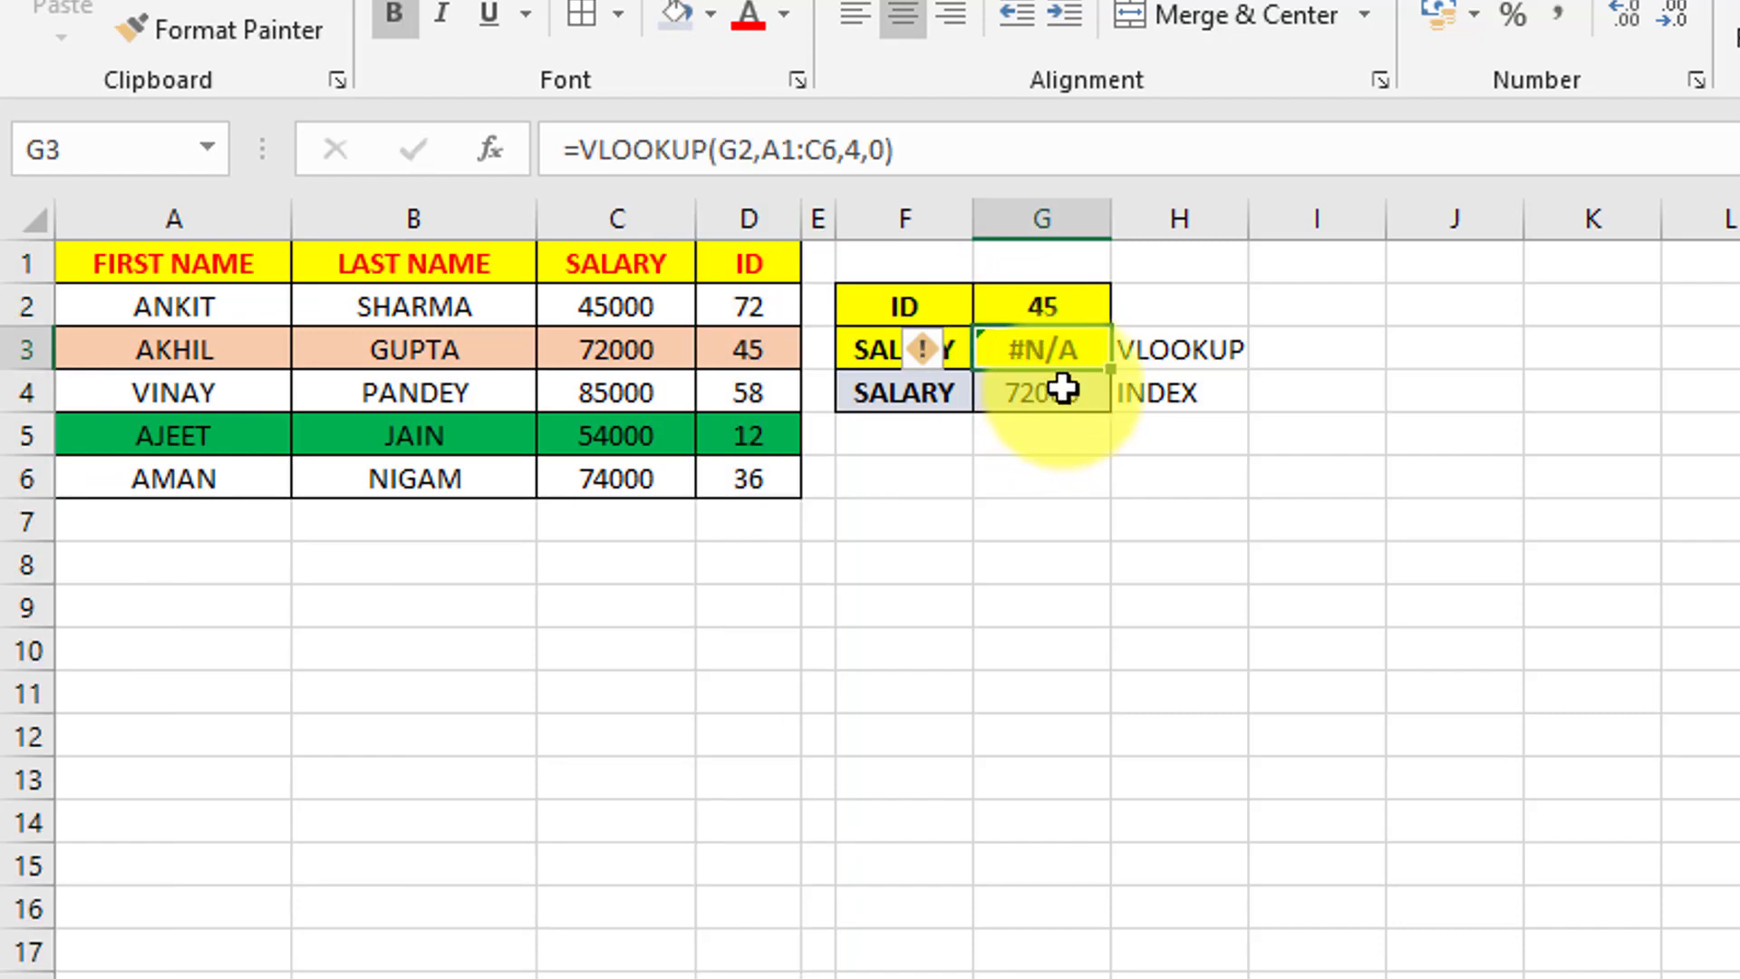
key("Delete")
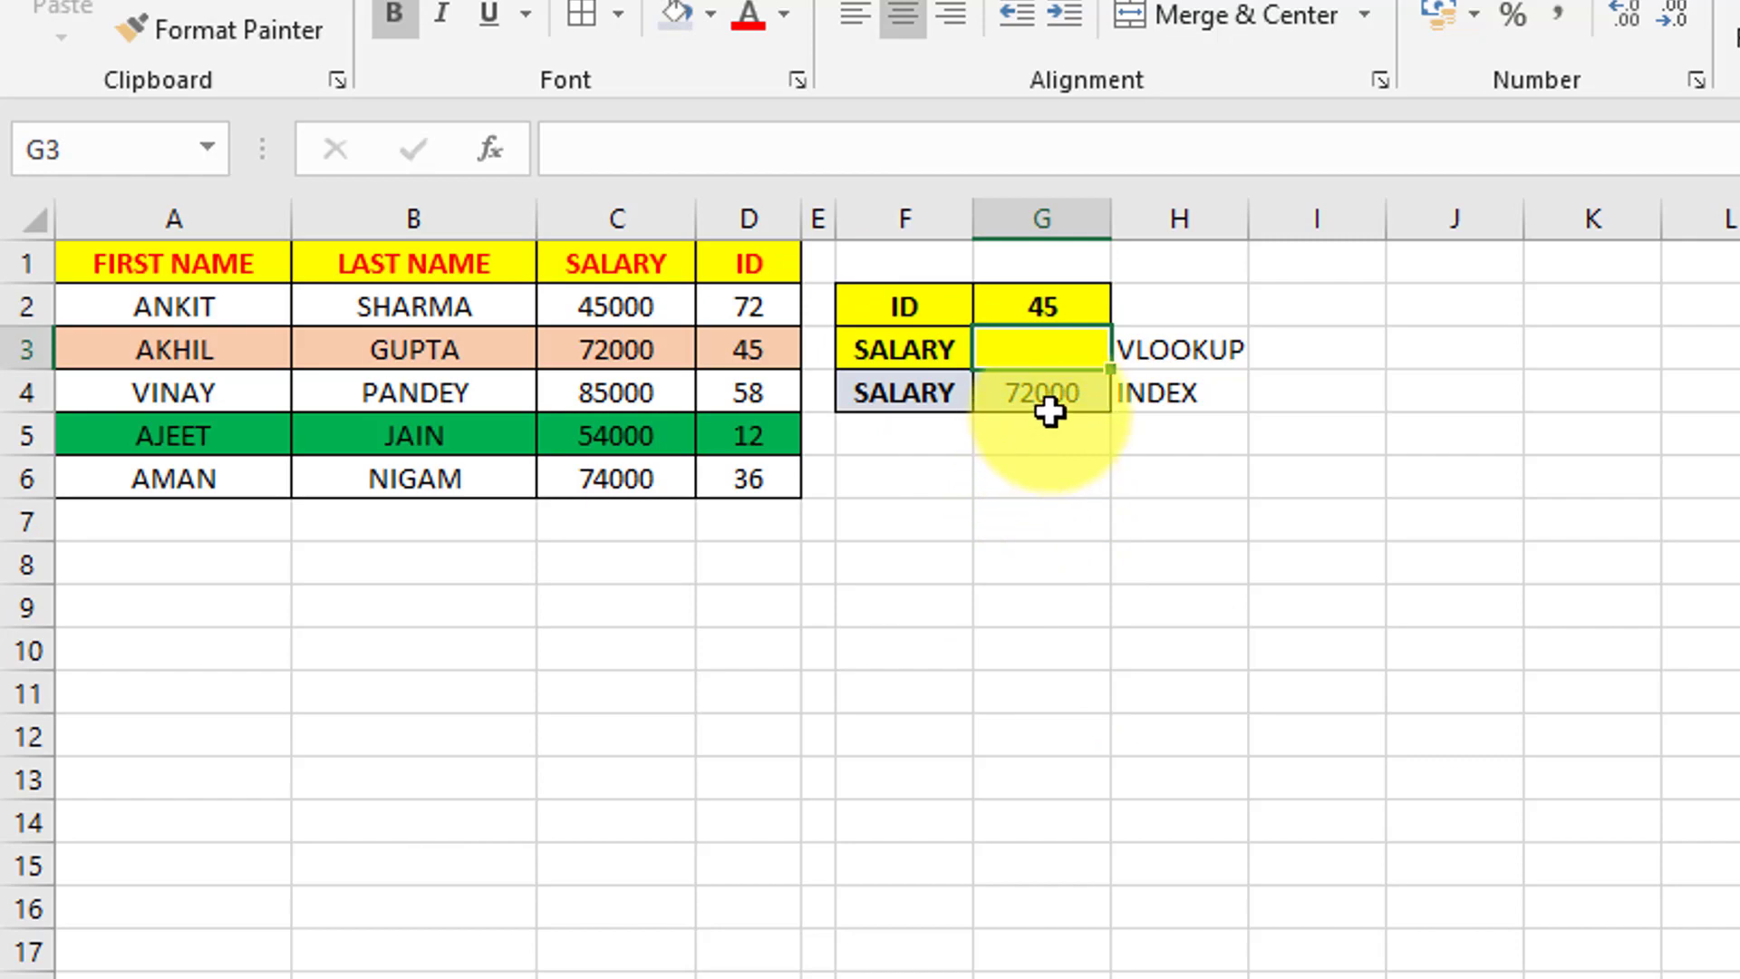
Enter 36 as the lookup ID in G2 and check G4's INDEX/MATCH returns 74000.
left_click(1046, 403)
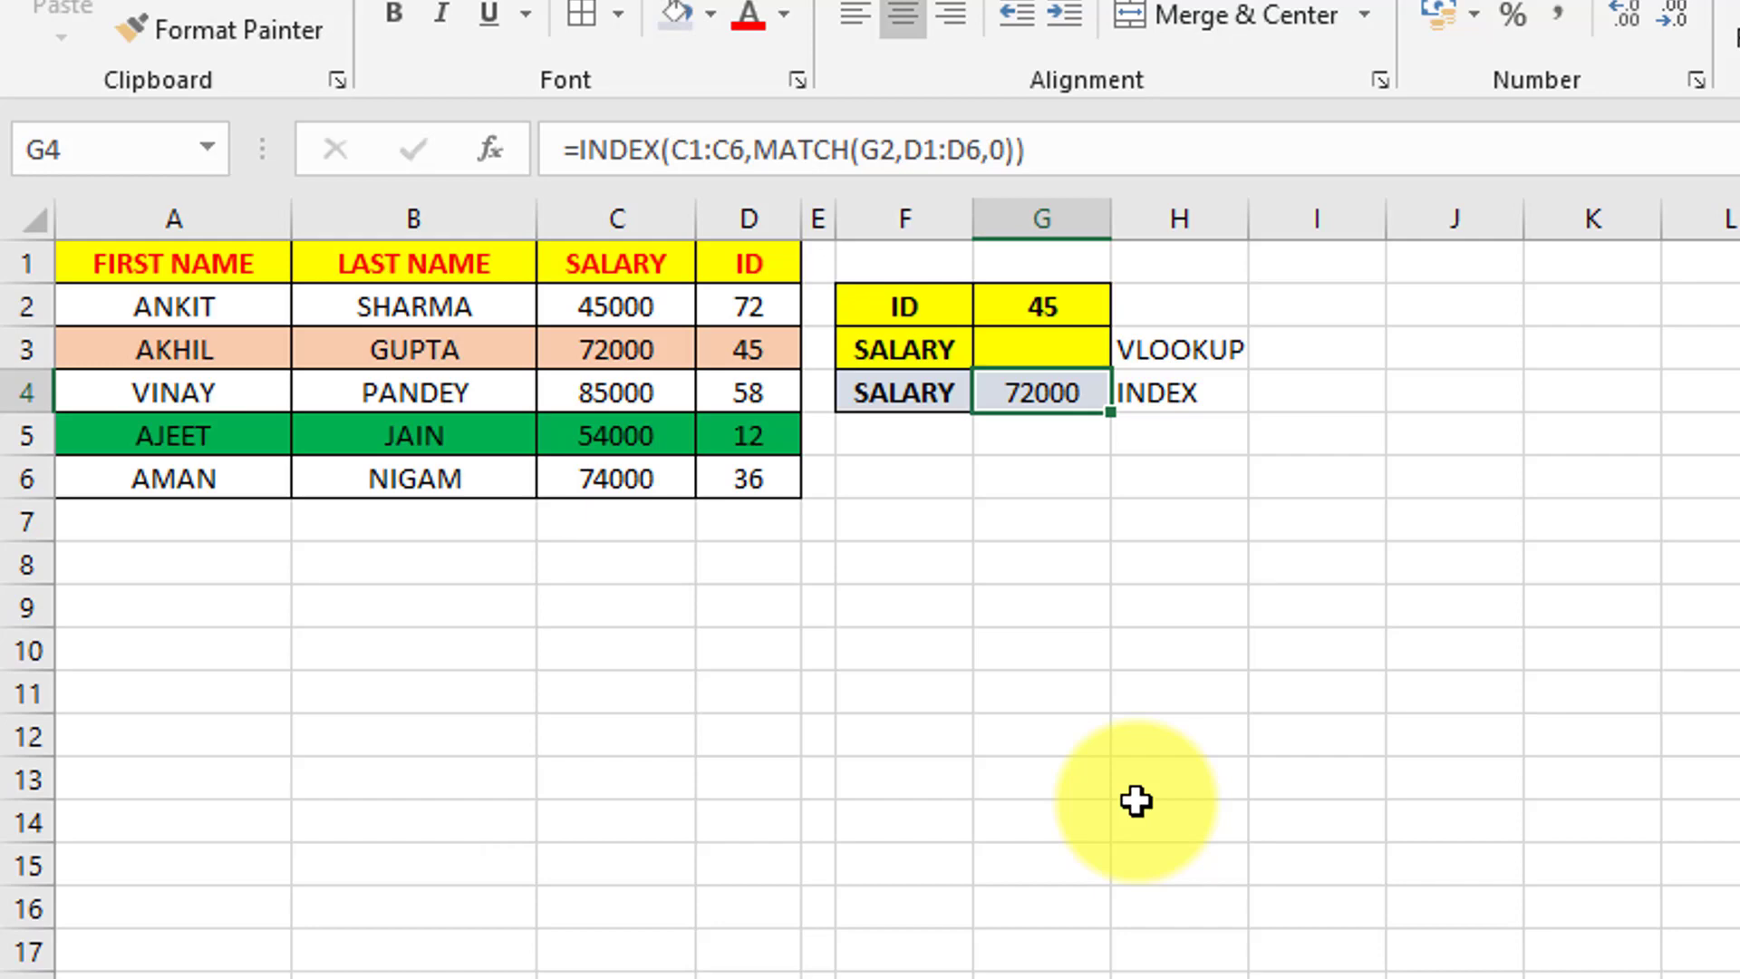
left_click(1054, 315)
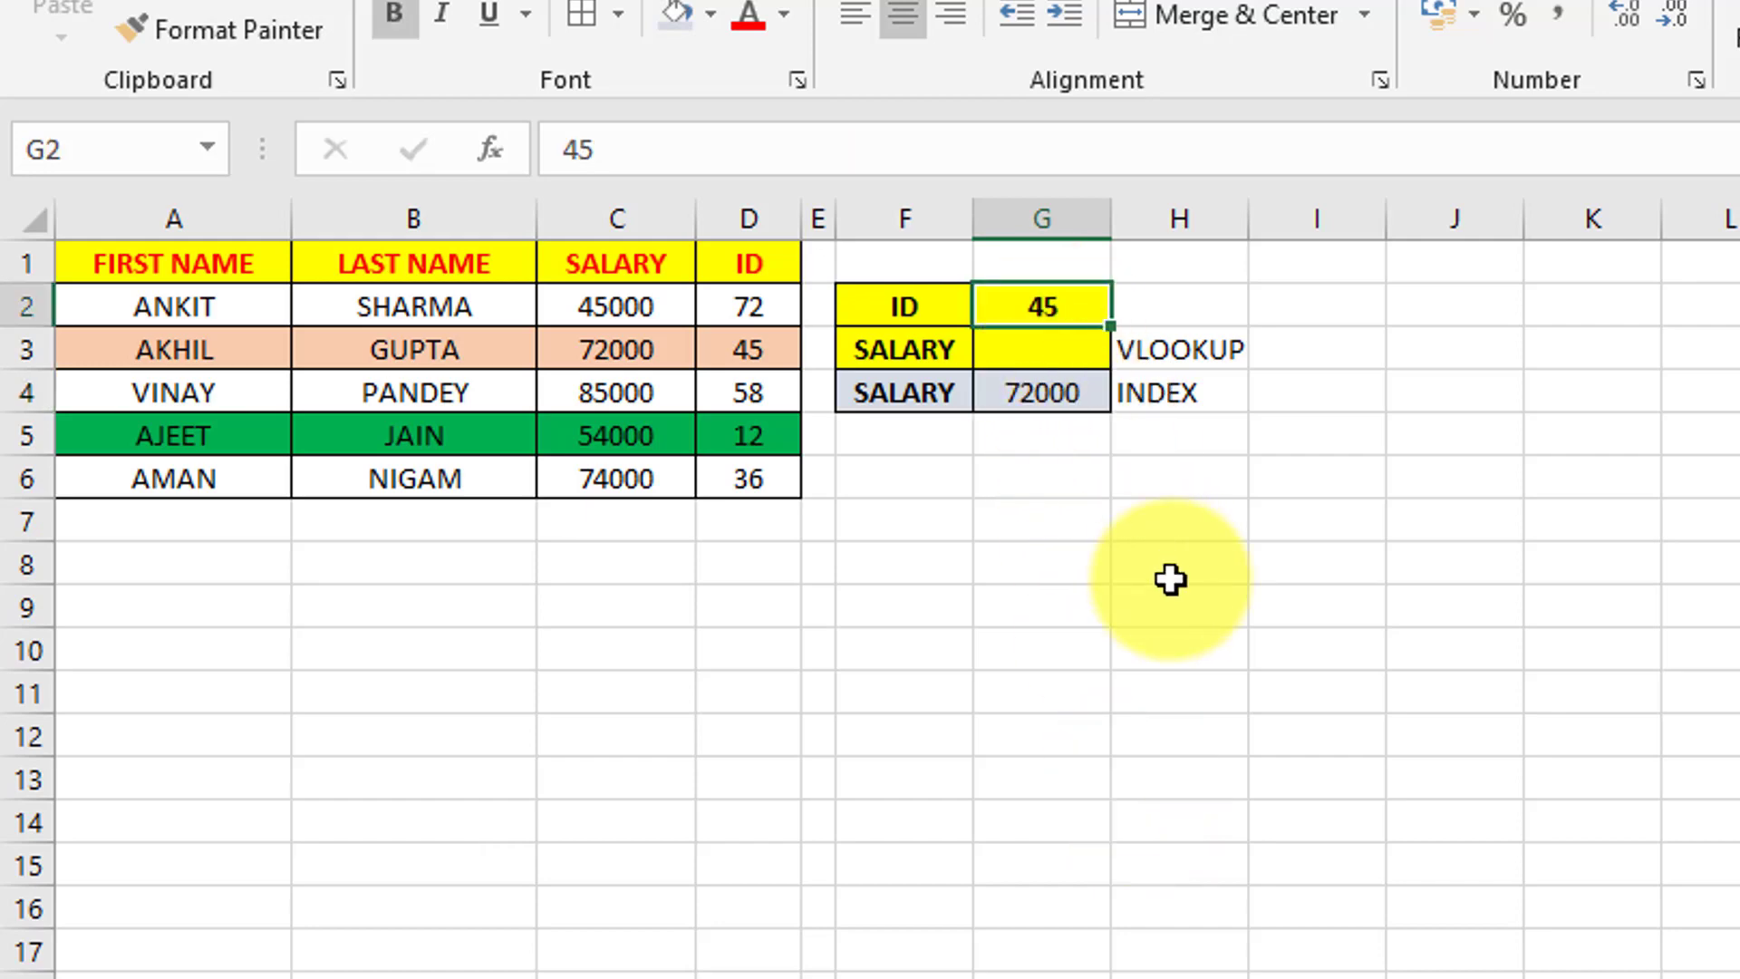
type("3")
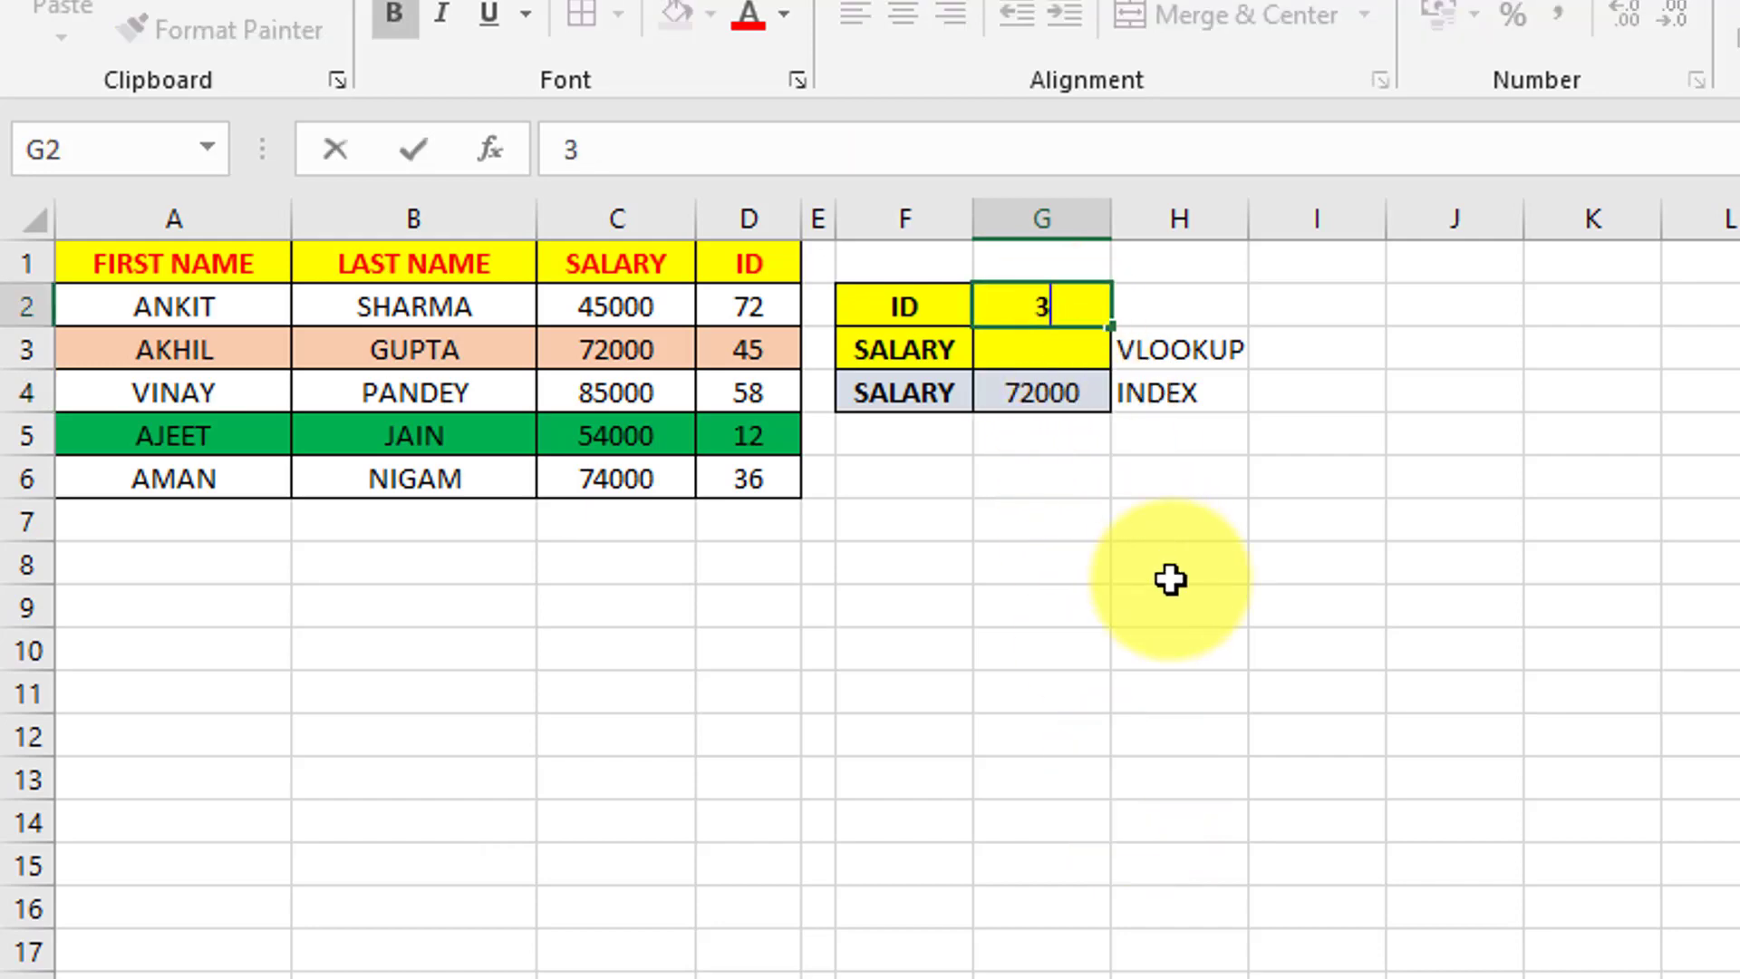
key("BackSpace")
type("3")
type("6")
key("Return")
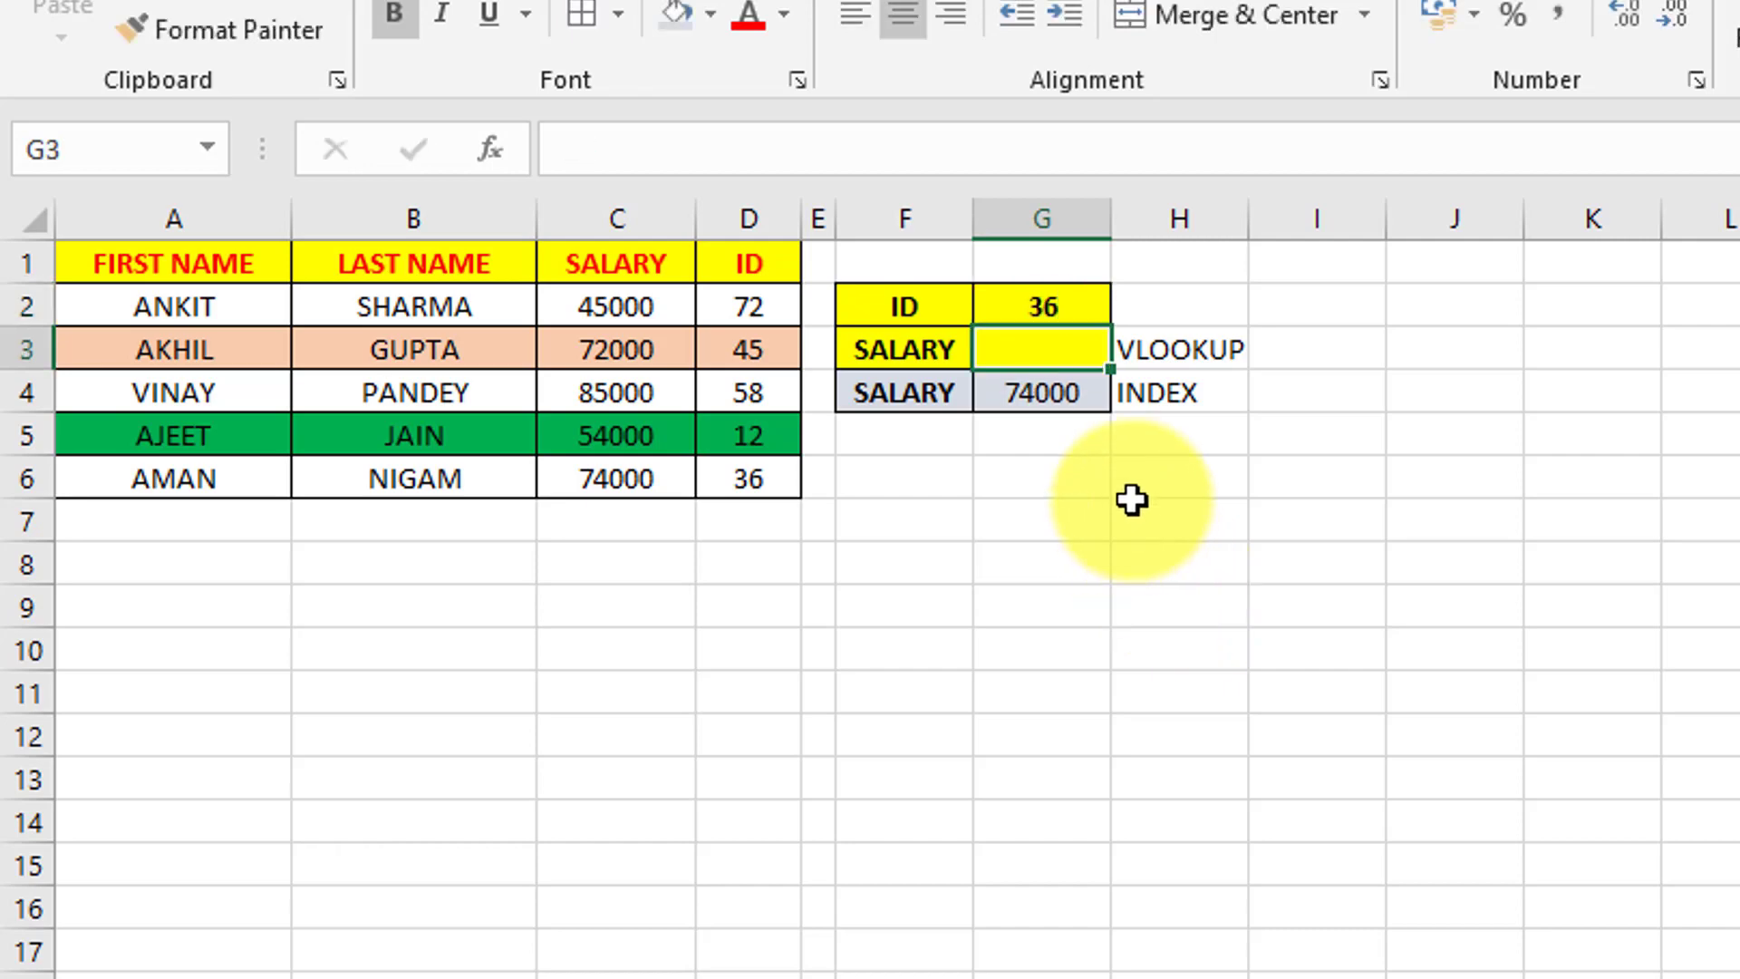
left_click(1067, 408)
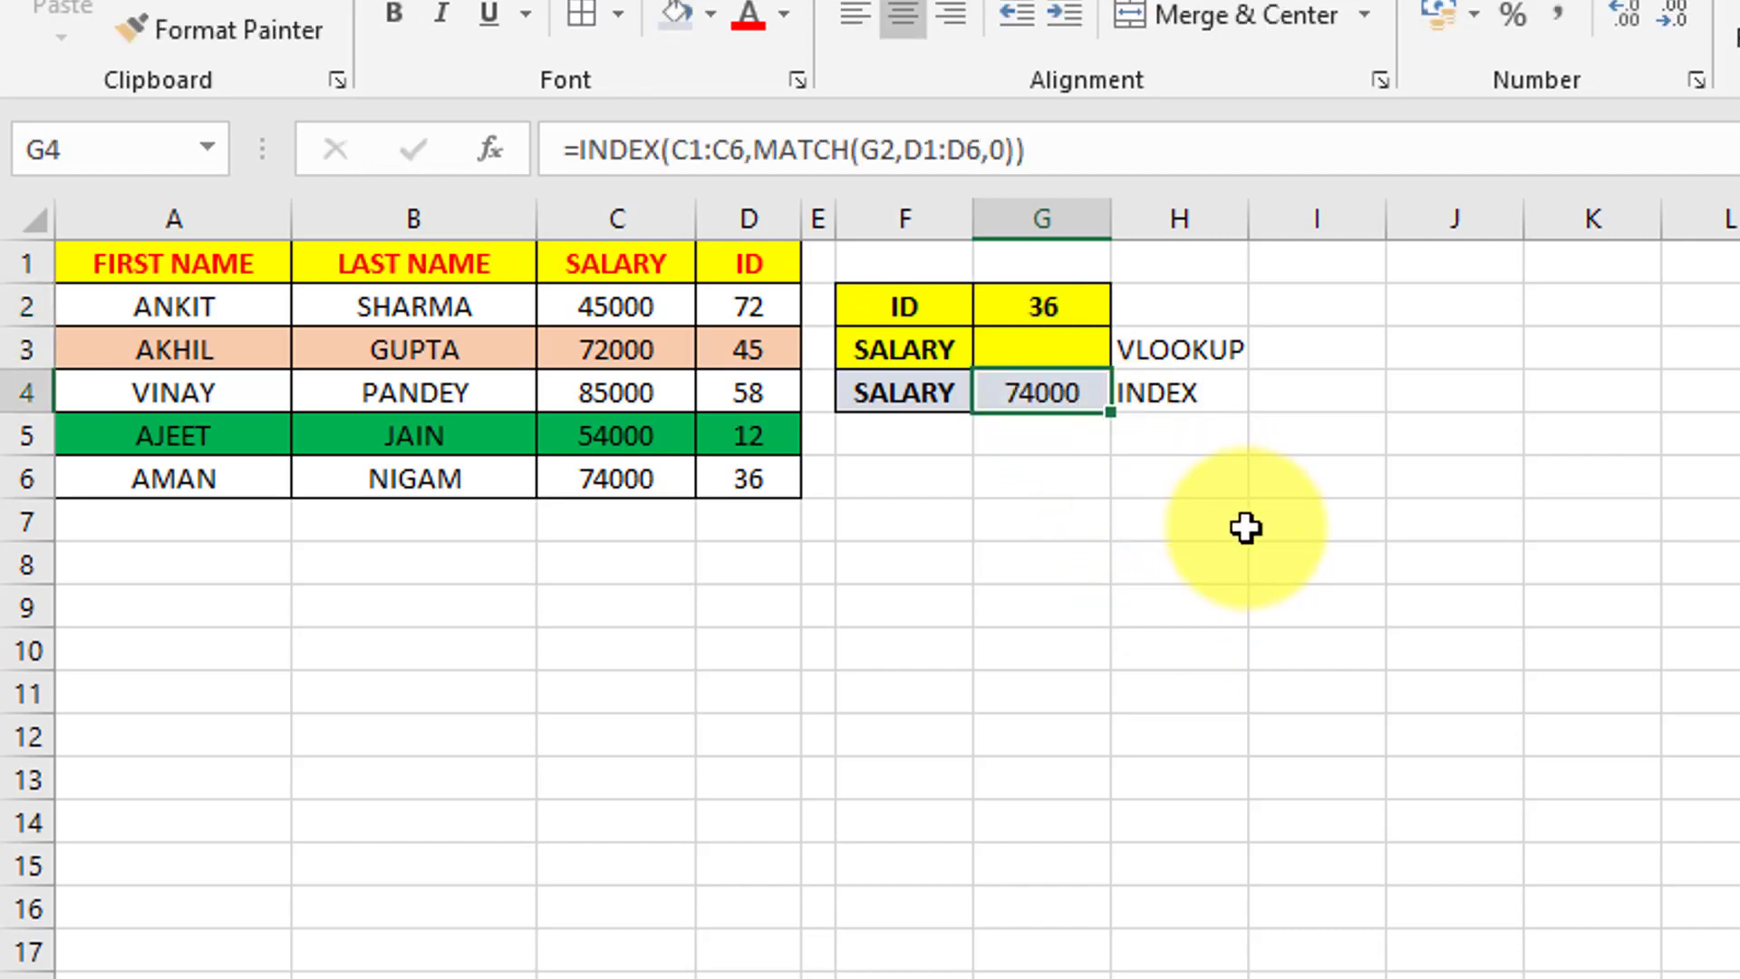